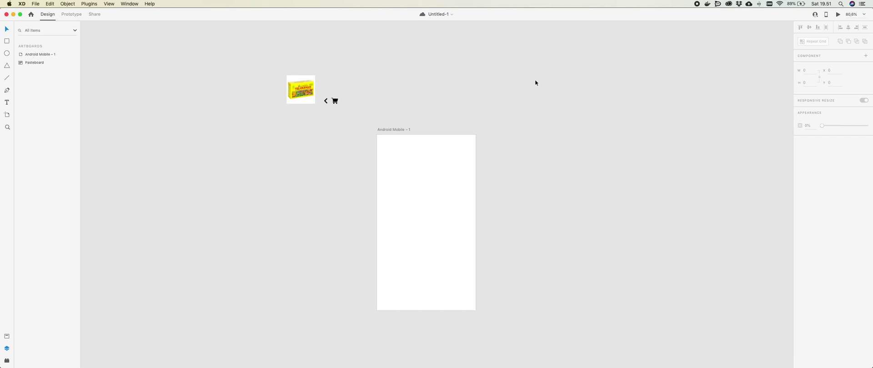
- Draw a rectangle about 153 × 195 in the artboard's upper-left area and set its corner radius to 10
scroll(535, 81, down, 2)
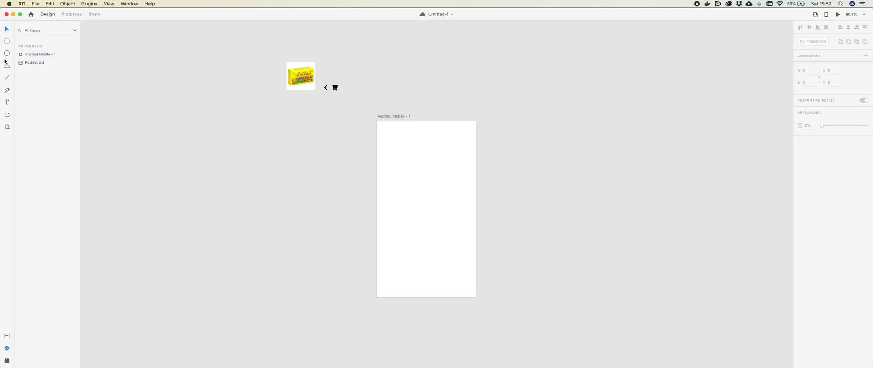
click(7, 41)
drag(380, 128, 401, 164)
drag(418, 190, 423, 181)
click(825, 172)
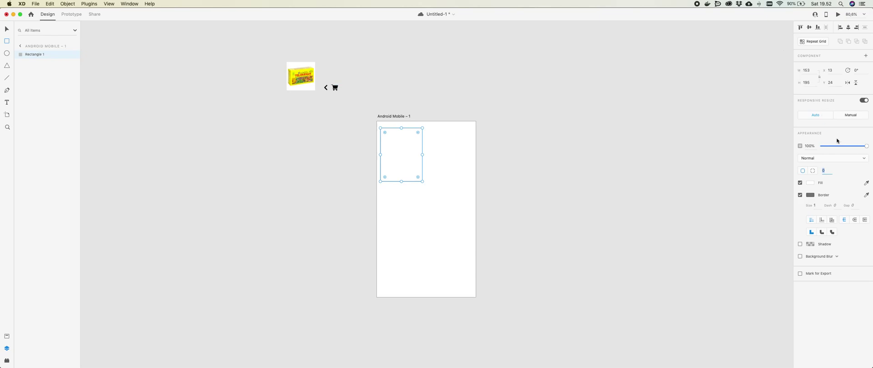
text(10)
key(Return)
- Shift the rounded rectangle slightly inward and set its size to 150 × 200
click(12, 30)
drag(397, 169, 400, 170)
click(807, 72)
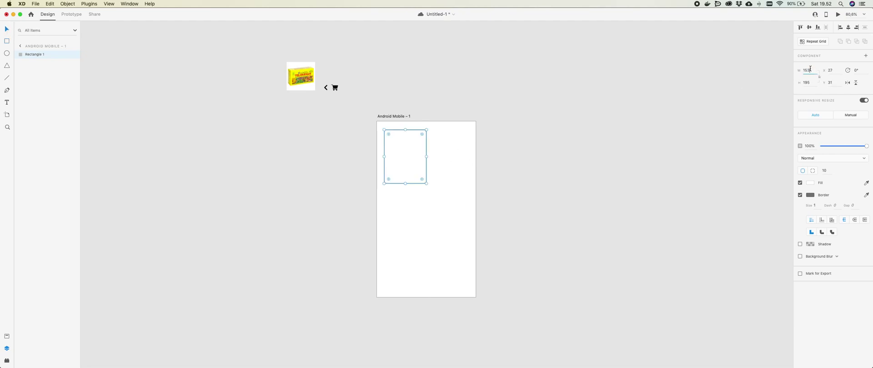
text(0)
key(Tab)
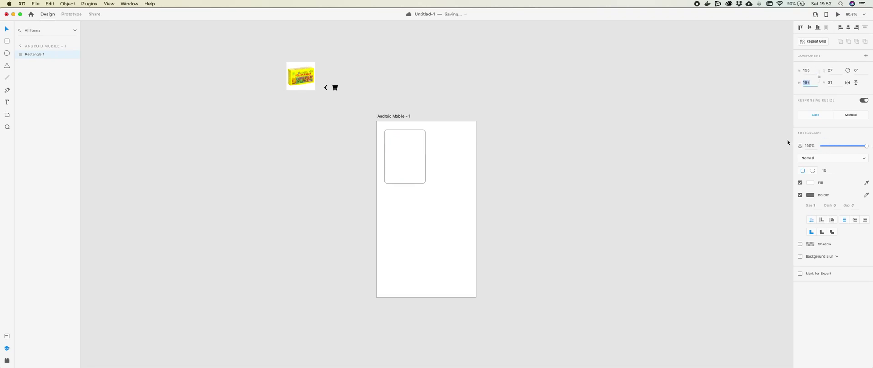
text(200)
key(Return)
- Remove the rounded rectangle's border and enable its shadow
click(800, 195)
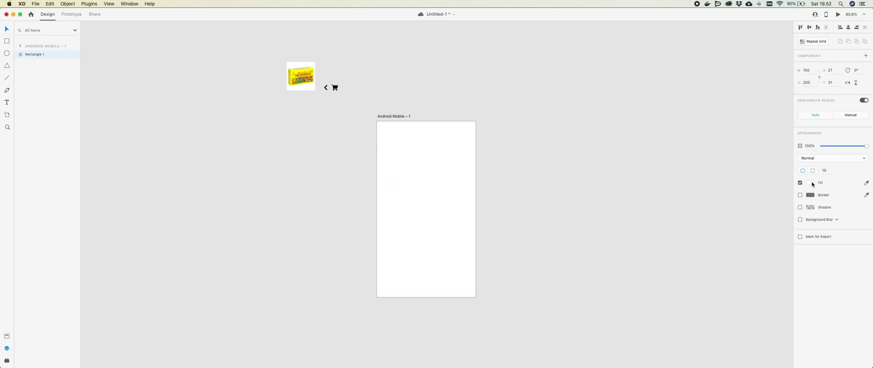
click(800, 208)
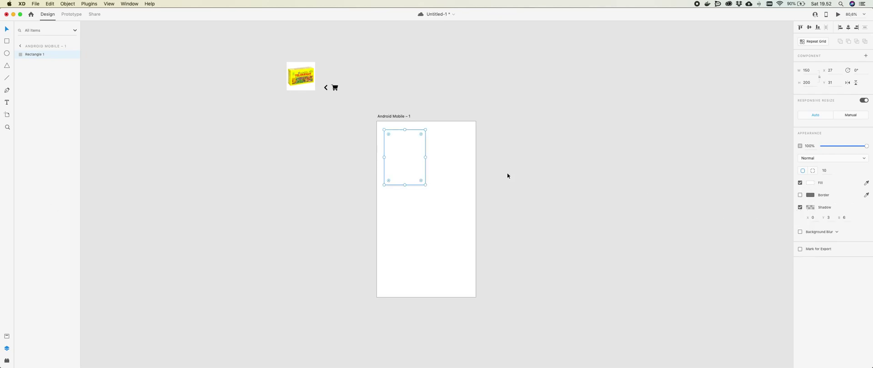
- Position the card rectangle near the artboard's upper-left corner at X 20, Y 20
mouse_move(411, 181)
mouse_down()
mouse_move(400, 159)
mouse_move(407, 171)
mouse_up()
key(shift+Down)
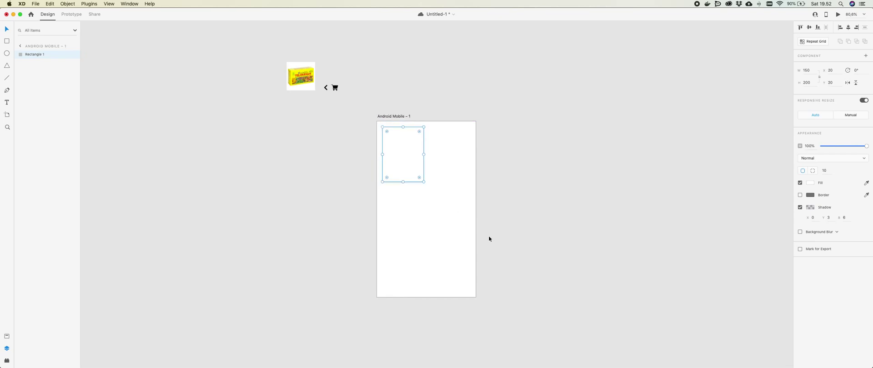
click(580, 145)
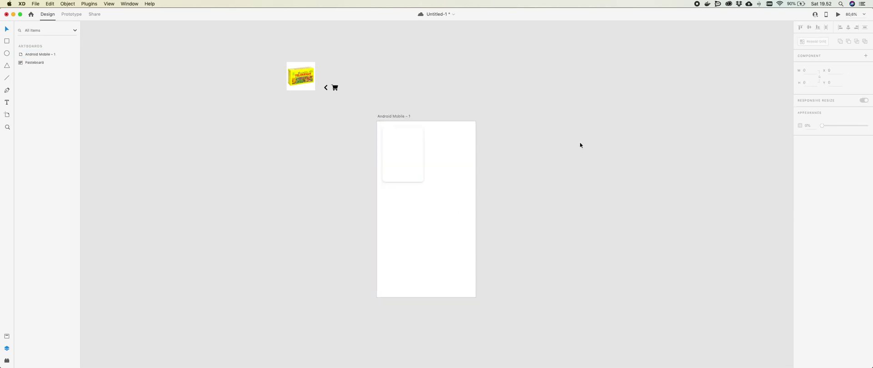
click(292, 79)
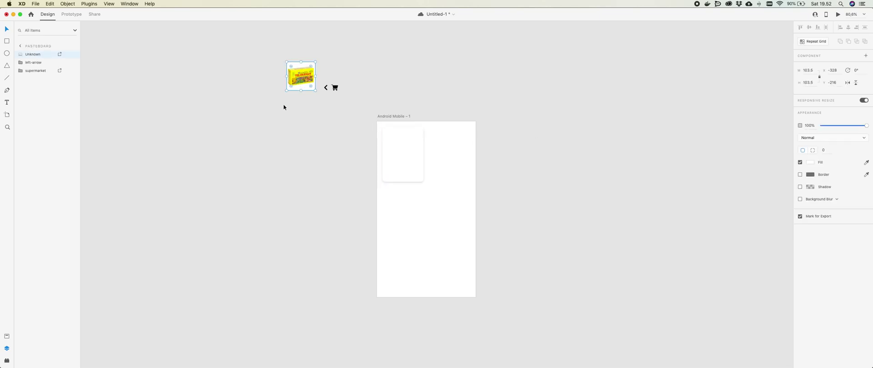
click(326, 89)
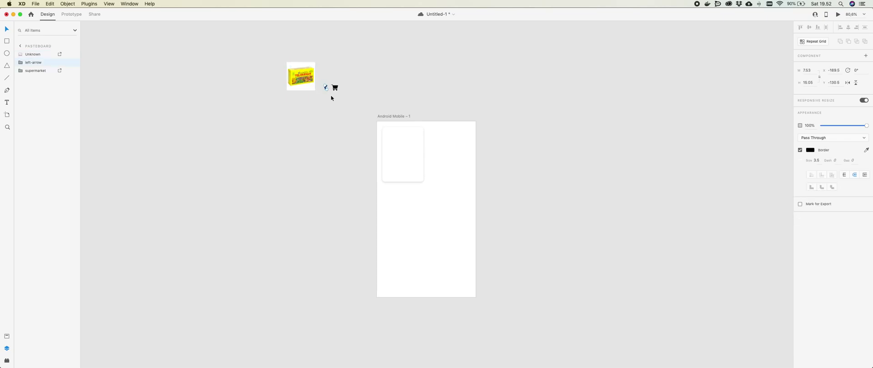
click(329, 91)
click(335, 87)
click(353, 86)
- Move the product box image onto the card and scale it down to about 89.5 × 89.5
click(310, 83)
drag(301, 75, 404, 142)
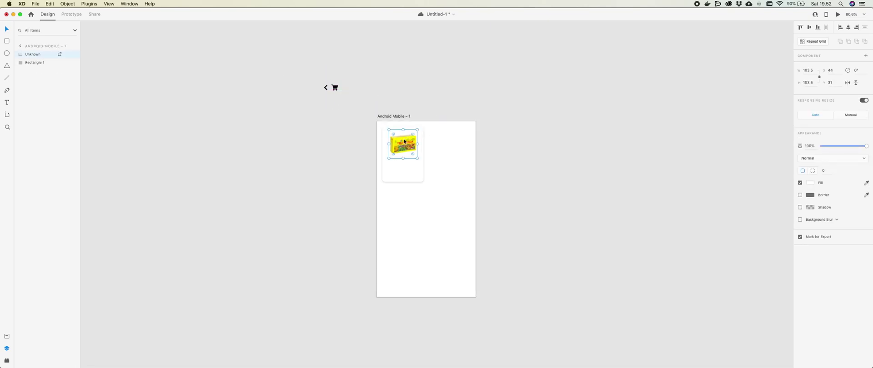
scroll(404, 141, down, 3)
scroll(404, 142, up, 5)
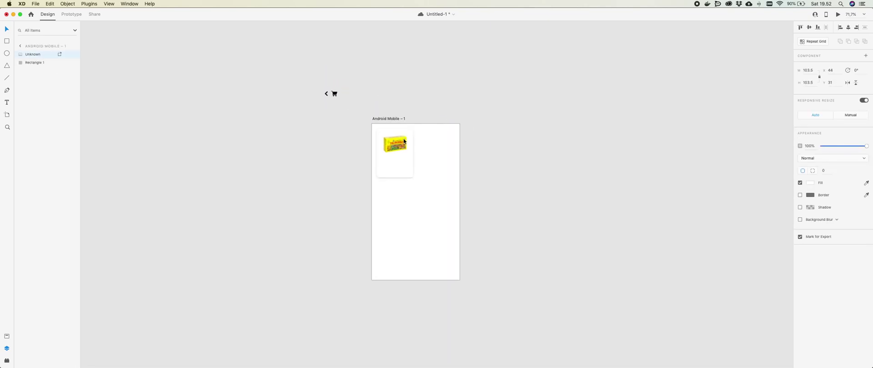
scroll(404, 142, up, 3)
drag(385, 150, 385, 153)
drag(410, 128, 400, 137)
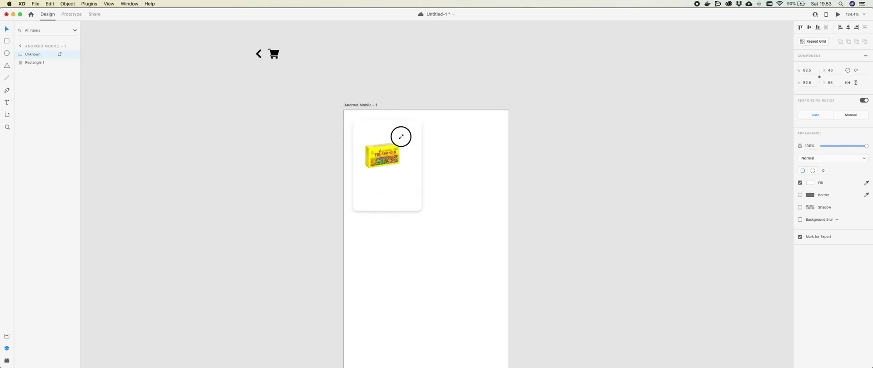
drag(378, 158, 364, 172)
click(604, 158)
- Position the product image in the upper half of the card at X 50, Y 40
click(371, 157)
click(390, 149)
drag(390, 149, 388, 147)
key(Down)
key(Down)
key(Down)
key(Down)
key(Down)
key(Down)
key(Down)
key(Down)
key(Down)
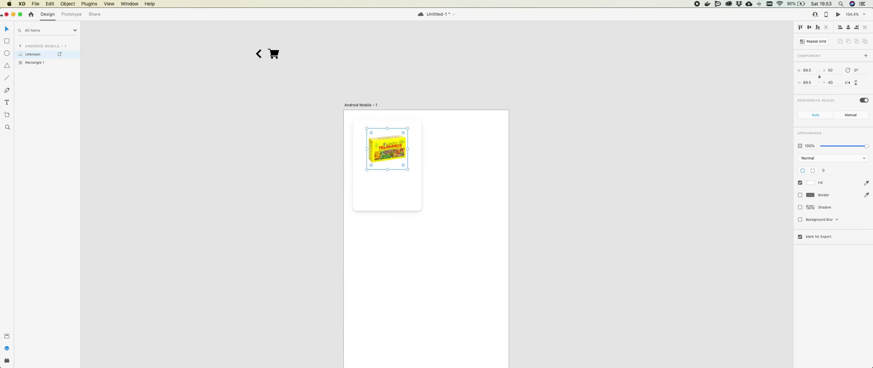
- Draw a borderless red rectangle about 150 × 30 across the card below the product image
key(r)
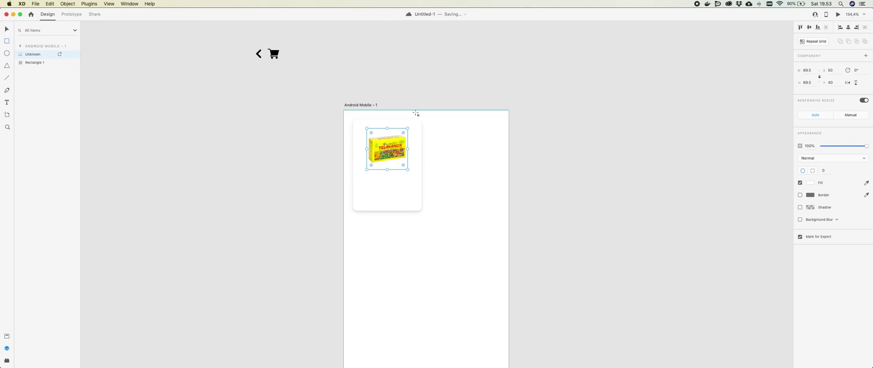
drag(354, 173, 422, 185)
click(800, 195)
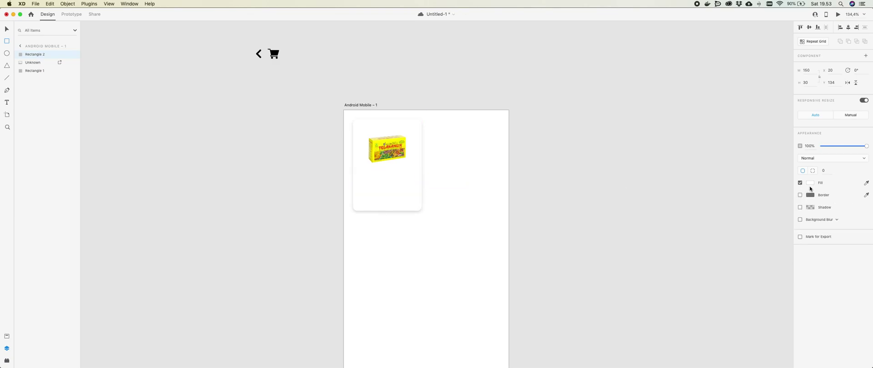
click(811, 183)
drag(730, 184, 759, 144)
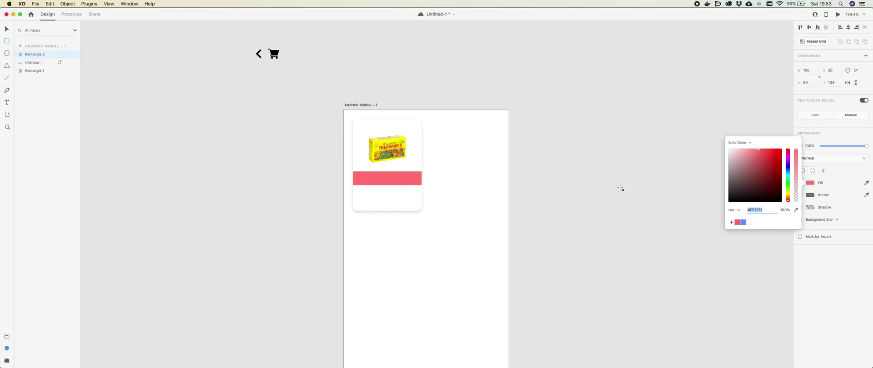
- Delete the red rectangle below the product image
click(7, 29)
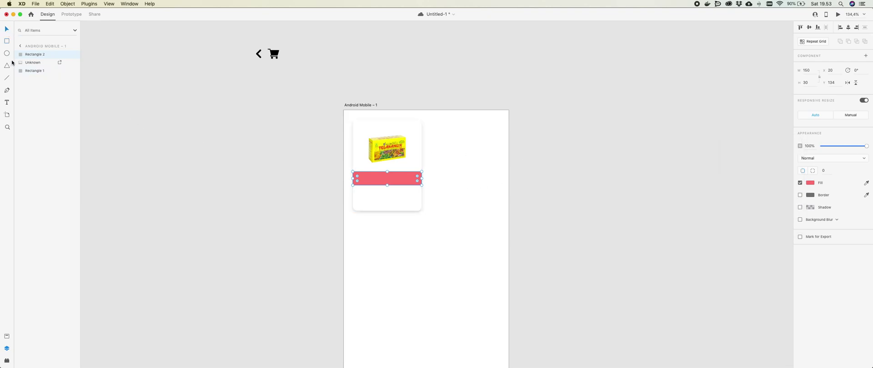
click(7, 103)
click(376, 180)
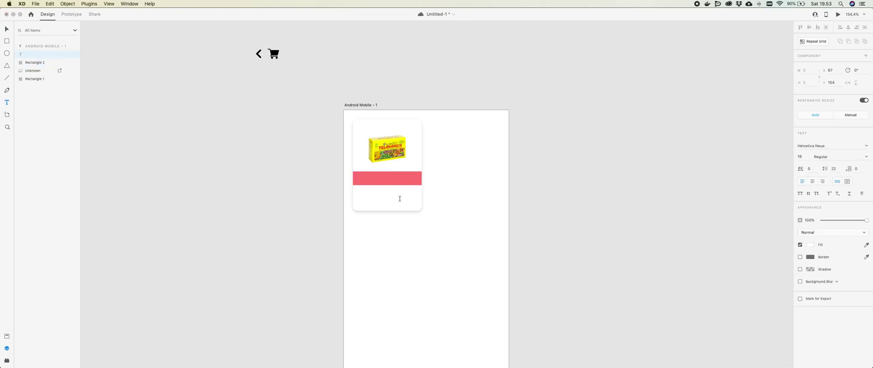
click(403, 184)
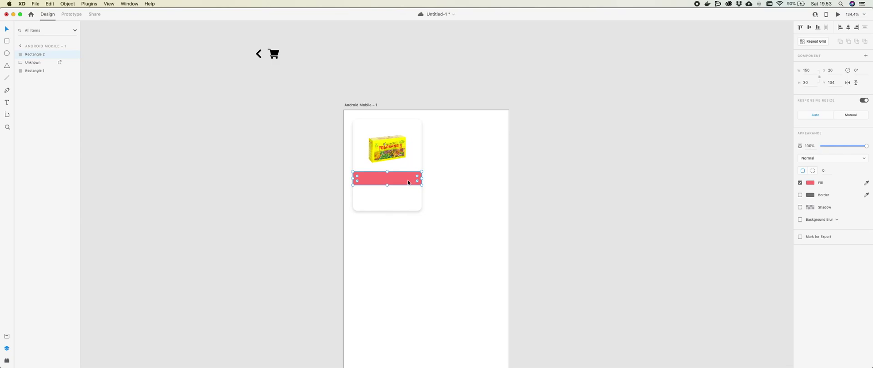
key(BackSpace)
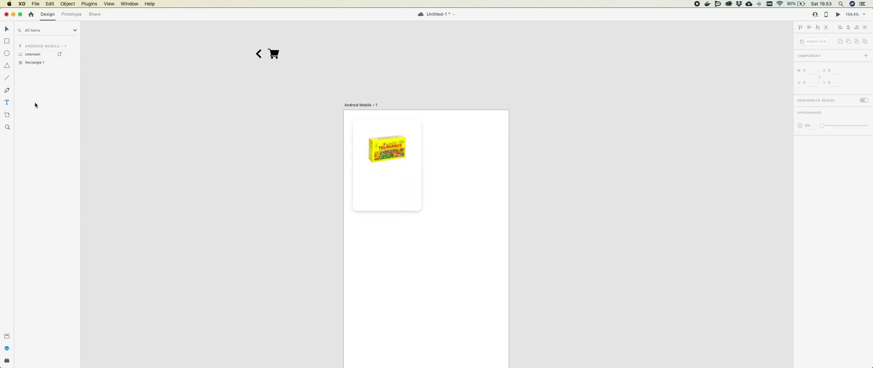
- Add the text "Tolak Angin" below the product image and set its fill colour to #707070
click(359, 174)
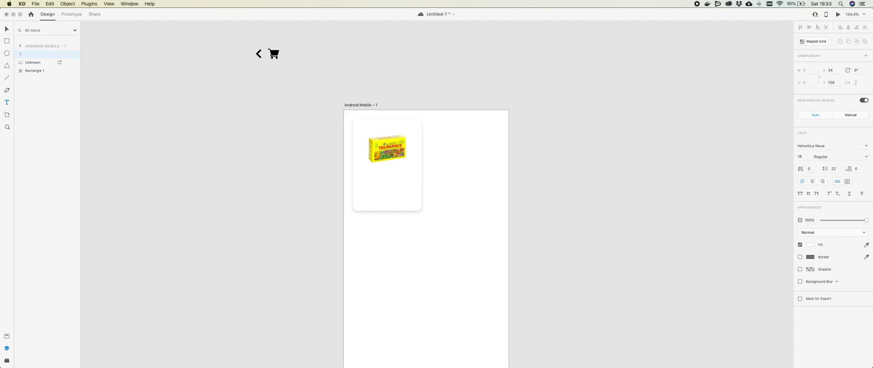
click(811, 245)
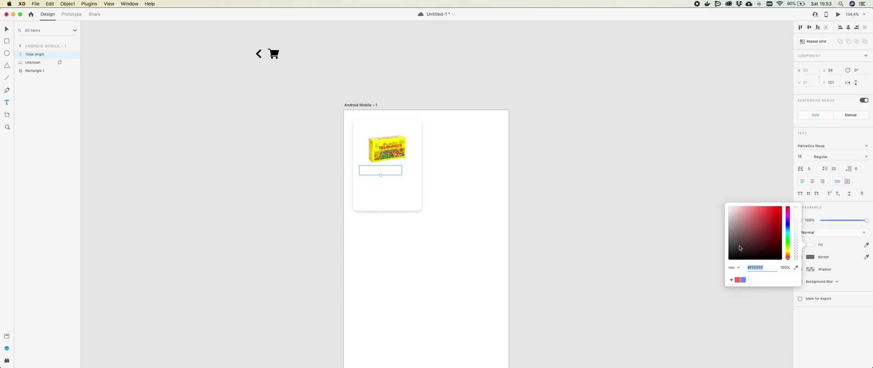
text(707070)
key(Return)
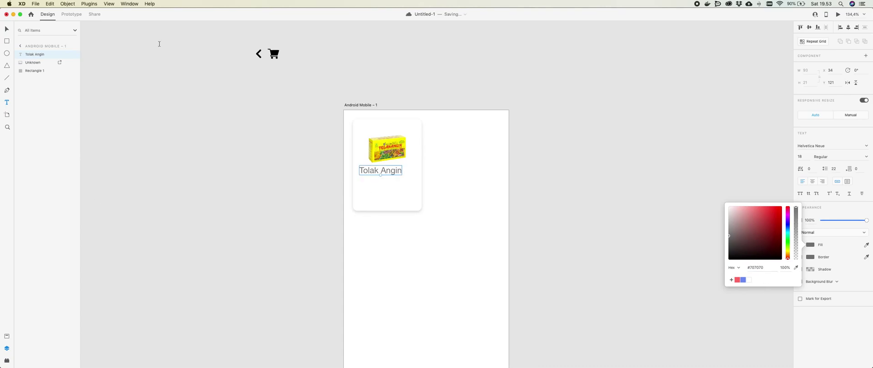
- Set the product name's font size to 15
click(801, 157)
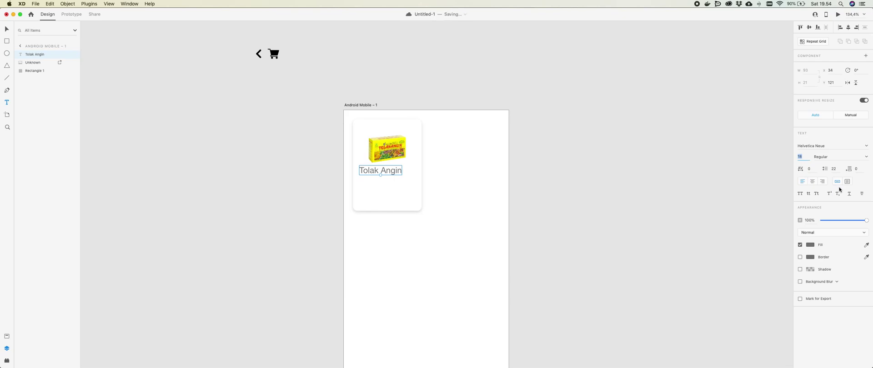
text(15)
key(Return)
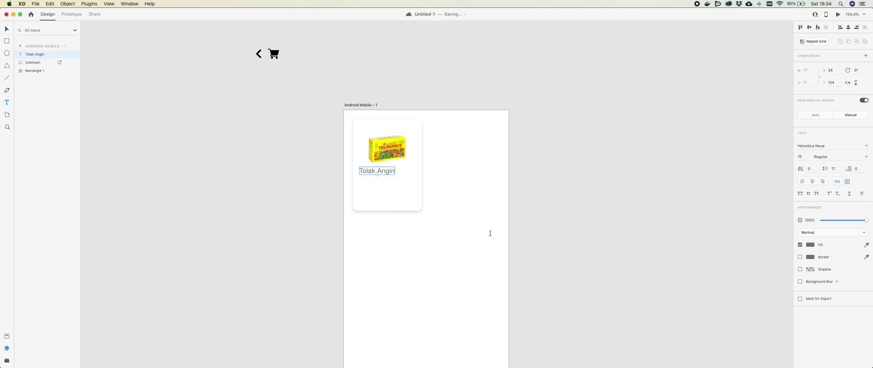
- Set the product name's font size to 13 and move the text slightly lower below the image
click(801, 158)
text(15)
key(BackSpace)
text(3)
key(Return)
click(6, 28)
drag(370, 169, 372, 173)
- Change the product name text to "Tolak angin cair 1 box isi 5"
key(Return)
text(cair)
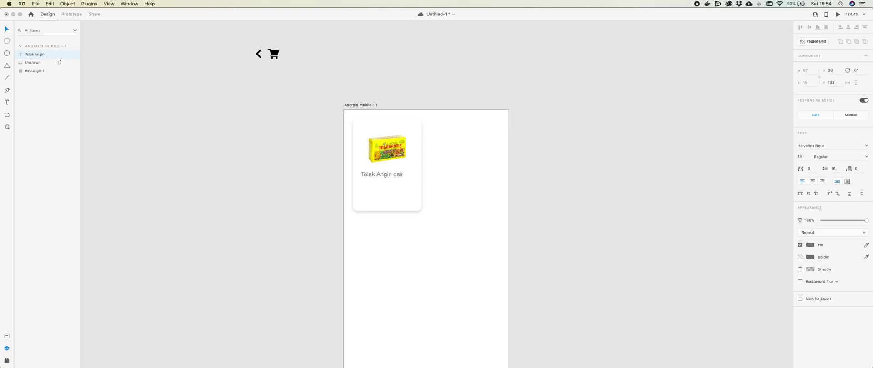
key(BackSpace)
key(BackSpace)
key(BackSpace)
key(BackSpace)
key(BackSpace)
key(BackSpace)
key(BackSpace)
key(BackSpace)
key(BackSpace)
key(BackSpace)
text(angin cair 1 bos)
text( isi 5)
key(Escape)
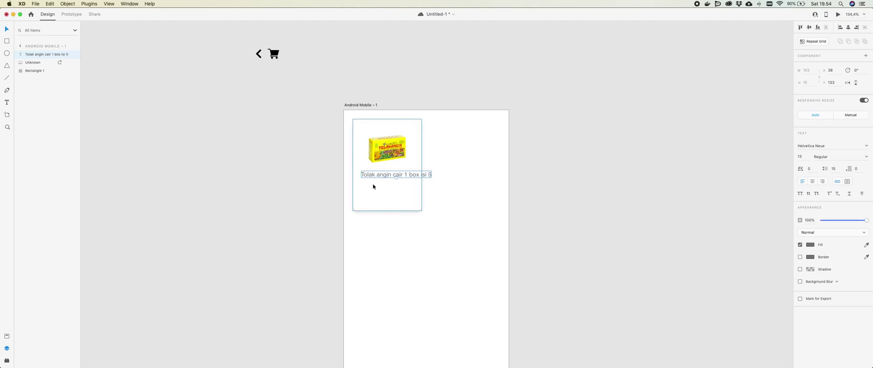
- Convert the product name to area text about 110 wide on two lines and center-align it
click(847, 182)
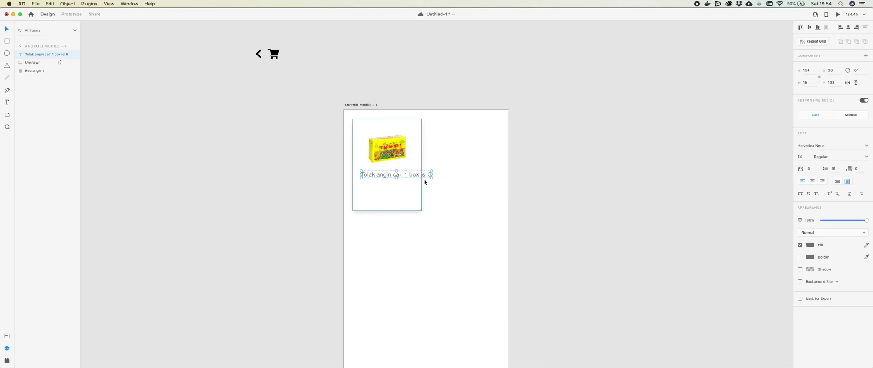
drag(431, 177, 414, 180)
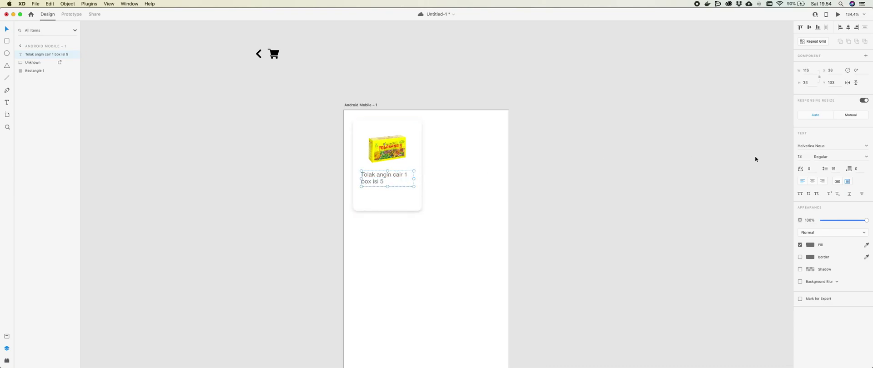
click(811, 183)
drag(413, 179, 411, 178)
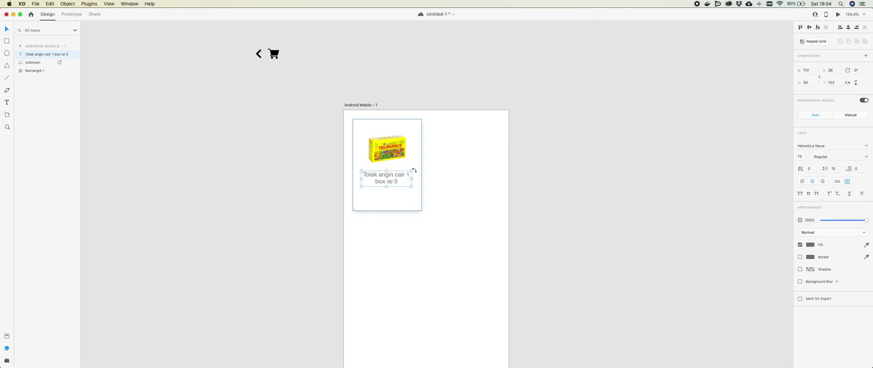
- Center the product name horizontally on the card rectangle and save the document
shift+click(398, 201)
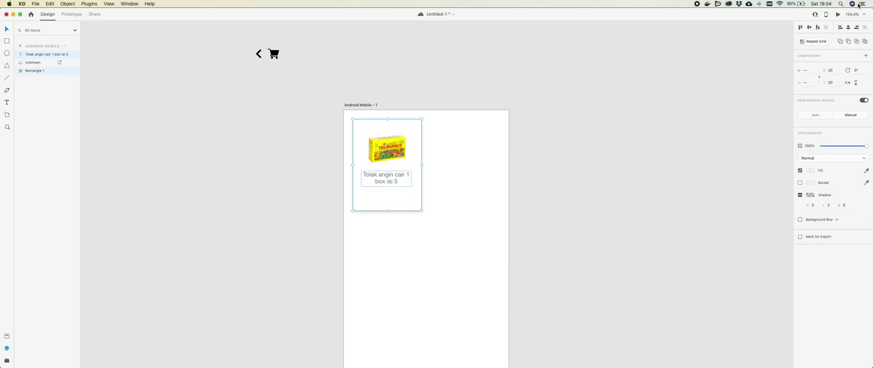
click(847, 27)
click(614, 176)
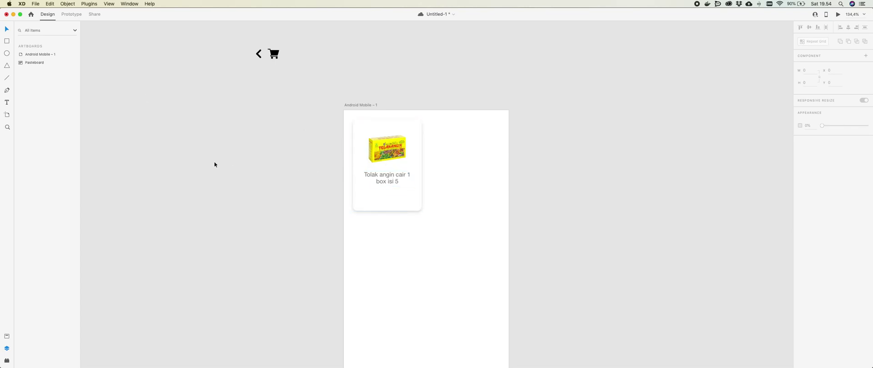
key(cmd+s)
- Add the price text "Rp 23.000,-" below the product name
click(8, 103)
click(363, 194)
text(Rp)
text(23.00)
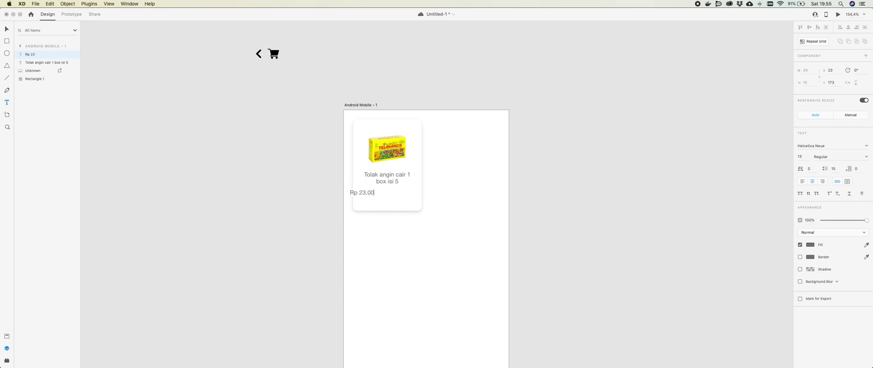
text(0,-)
key(Escape)
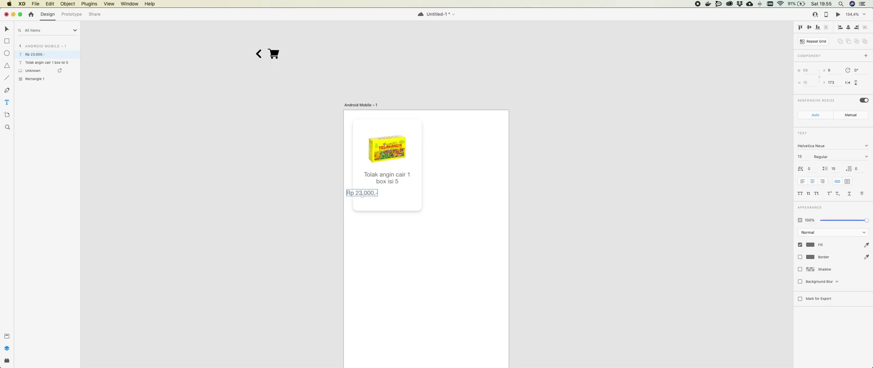
- Center the "Rp 23.000,-" price below the product name on the card and set its weight to Bold
click(7, 29)
drag(369, 195, 394, 194)
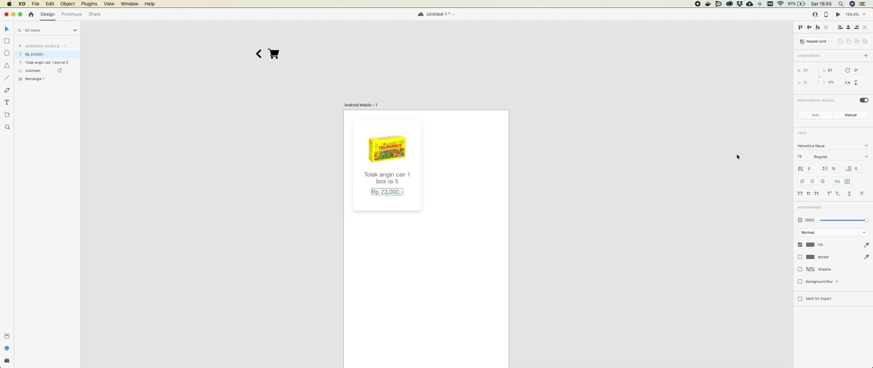
click(829, 157)
text(b)
key(Return)
drag(392, 195, 392, 194)
- Extend the card rectangle downward and move the product name and price down together by about 20 px
click(397, 204)
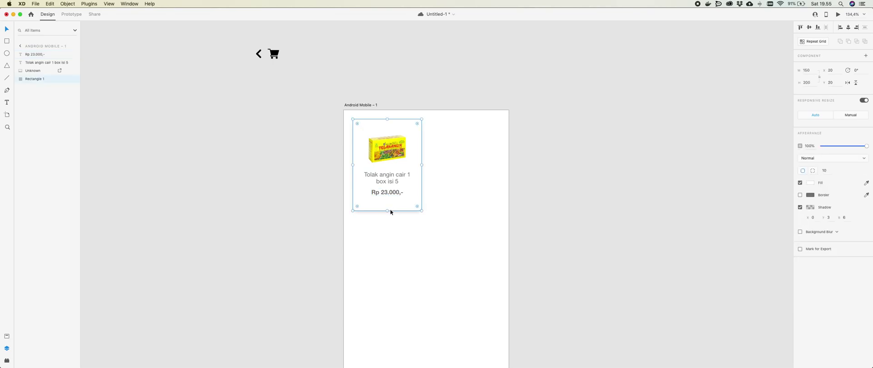
drag(388, 210, 387, 219)
click(392, 178)
shift+click(390, 192)
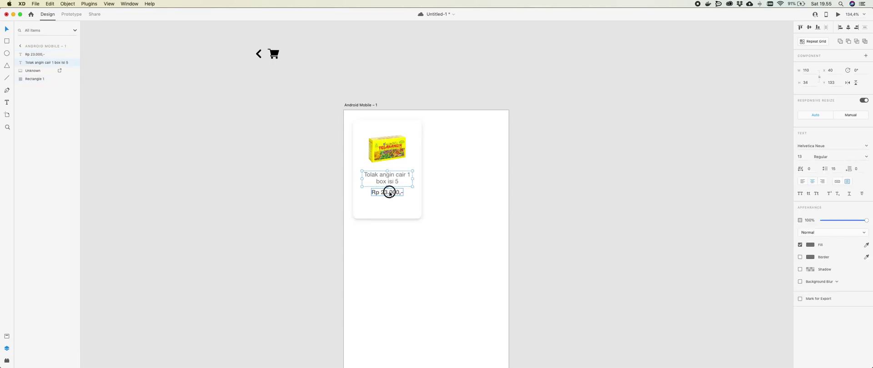
key(shift+Down)
key(shift+Down)
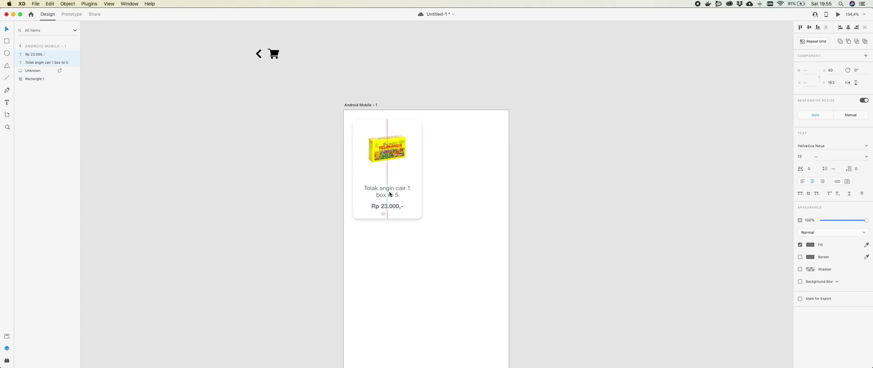
click(468, 156)
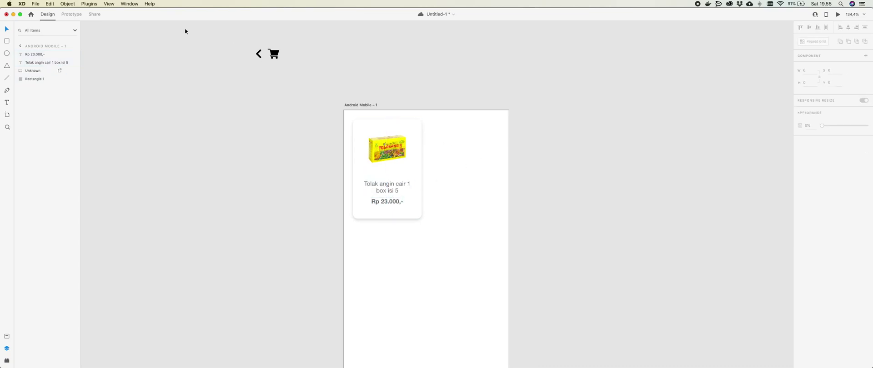
- Draw a circle about 43 px wide at the card's upper-right corner with a red fill, a shadow and no border
click(7, 54)
drag(397, 125, 417, 146)
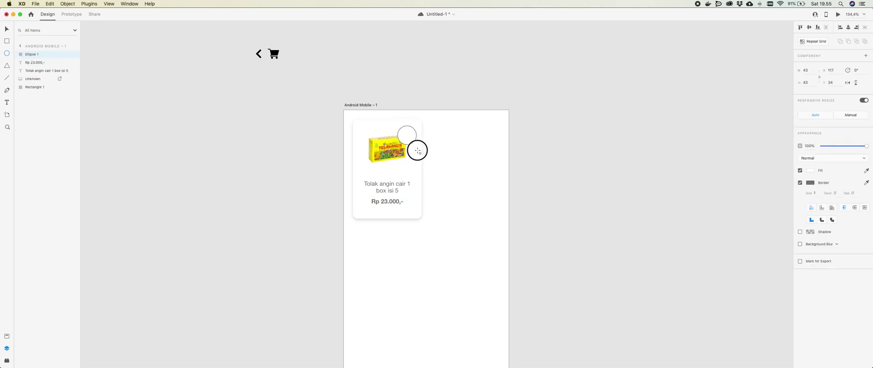
click(800, 183)
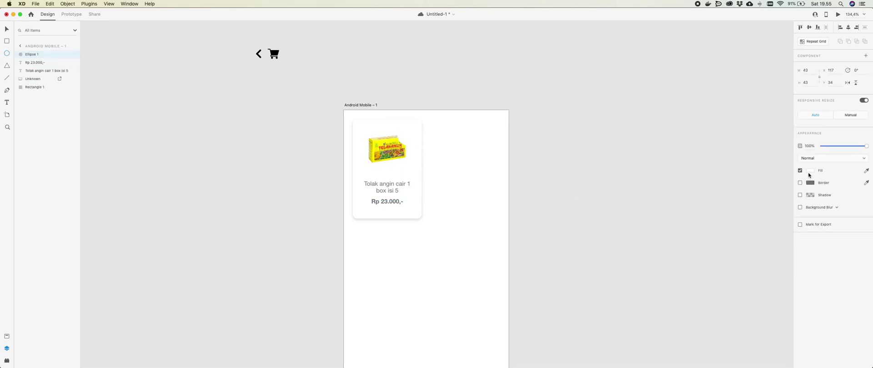
click(800, 195)
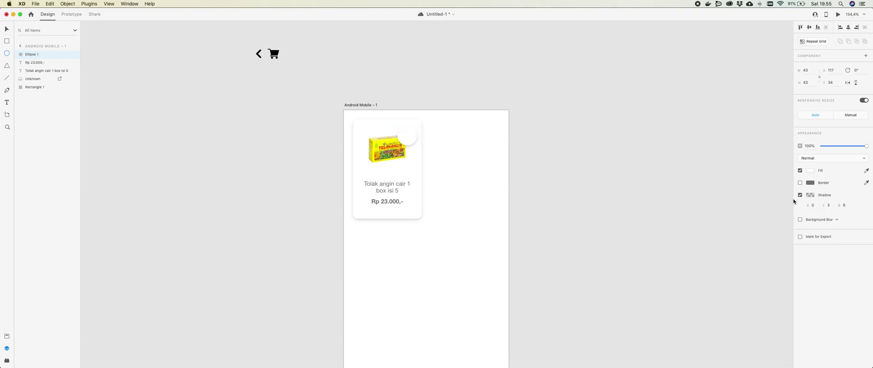
click(810, 171)
click(738, 210)
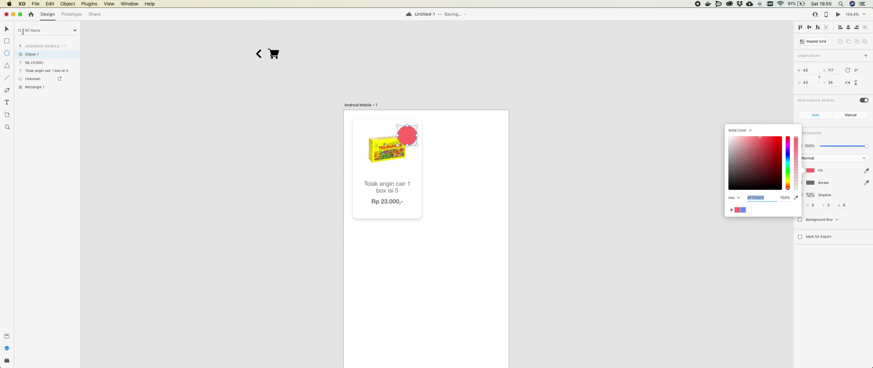
click(7, 29)
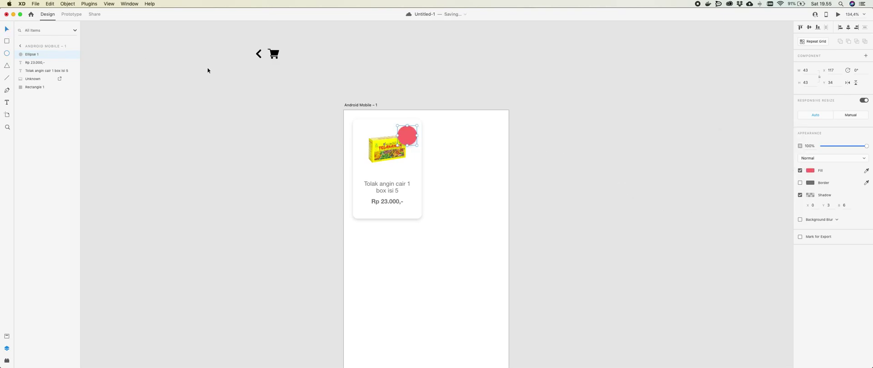
- Duplicate the price text onto the red circle, layer it above the circle and fill it white
click(392, 201)
key(super+d)
drag(396, 208, 429, 142)
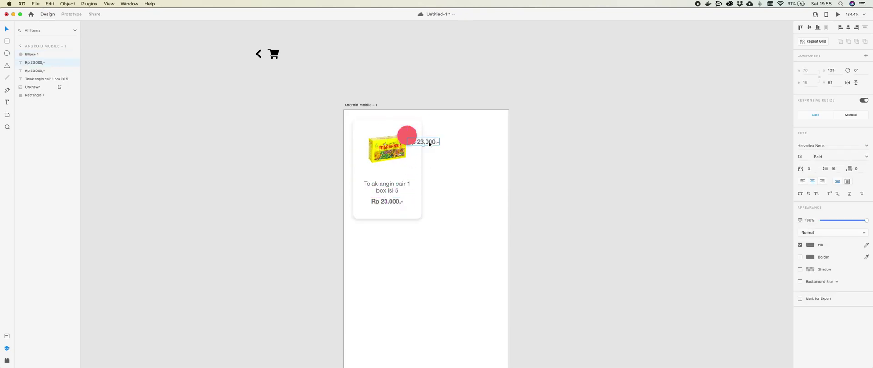
drag(33, 64, 32, 56)
click(810, 245)
click(748, 279)
drag(428, 145, 420, 138)
- Change the white text copy to "50%" and center it on the red circle
double_click(409, 137)
text(50%)
key(Escape)
drag(407, 136, 408, 136)
shift+click(410, 131)
click(848, 27)
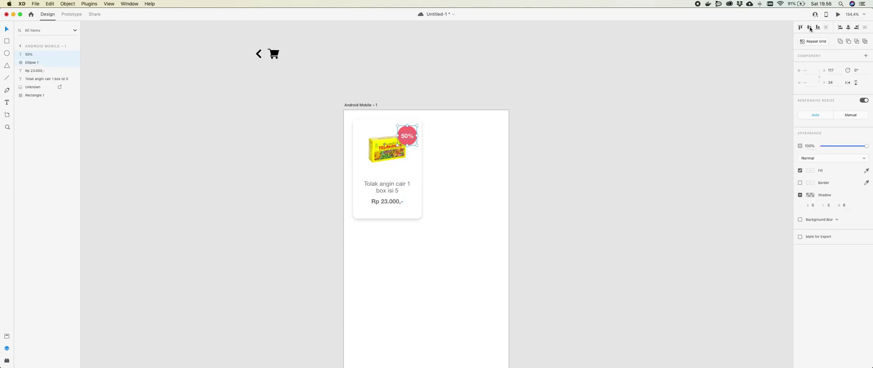
click(606, 133)
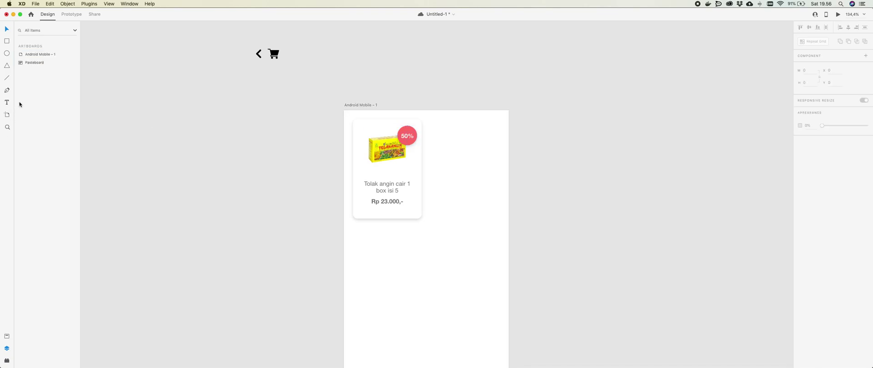
- Duplicate the price so two prices stack under the product name, and change the upper one to "Rp 46.000,-"
drag(386, 201, 392, 202)
key(super+d)
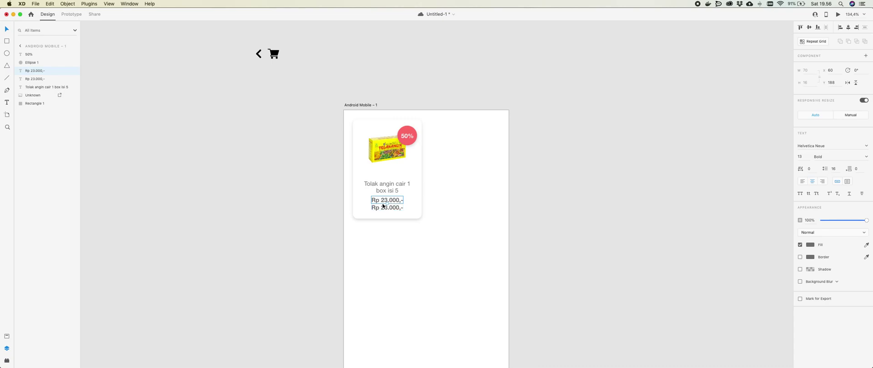
double_click(385, 202)
click(384, 201)
key(BackSpace)
text(6)
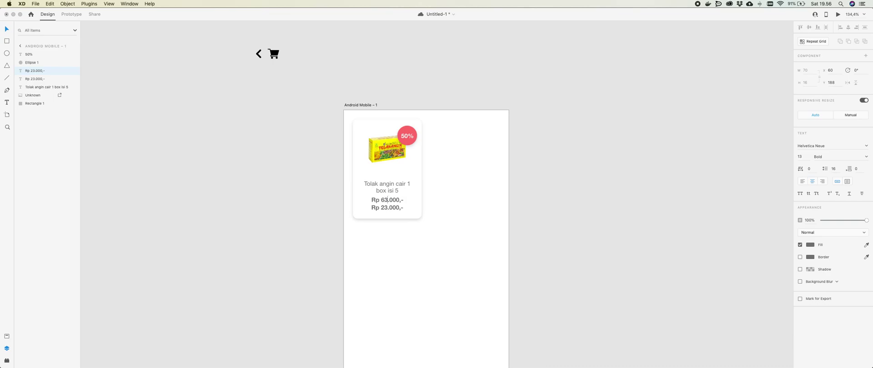
key(BackSpace)
key(Delete)
text(46)
key(Escape)
- Set the "Rp 46.000,-" price to Regular weight and font size 10
click(817, 157)
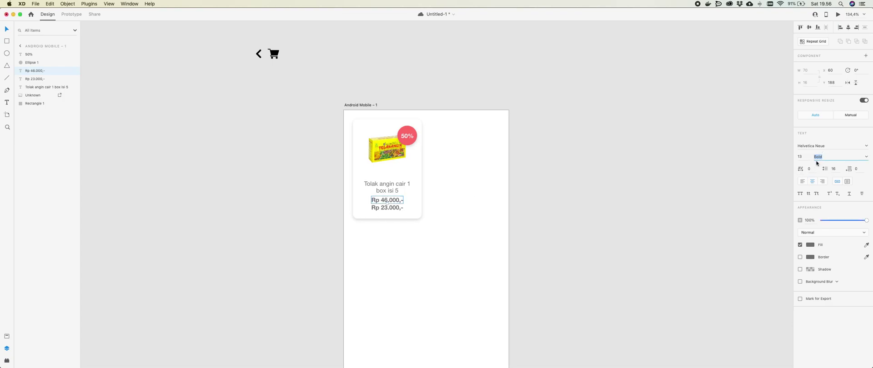
text(re)
key(Return)
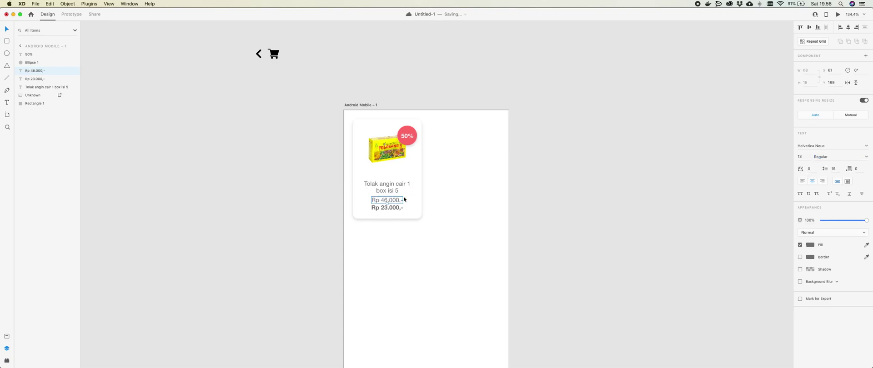
click(799, 155)
text(10)
key(Return)
- Move the bold price down slightly and extend the card rectangle to a height of 239
click(392, 207)
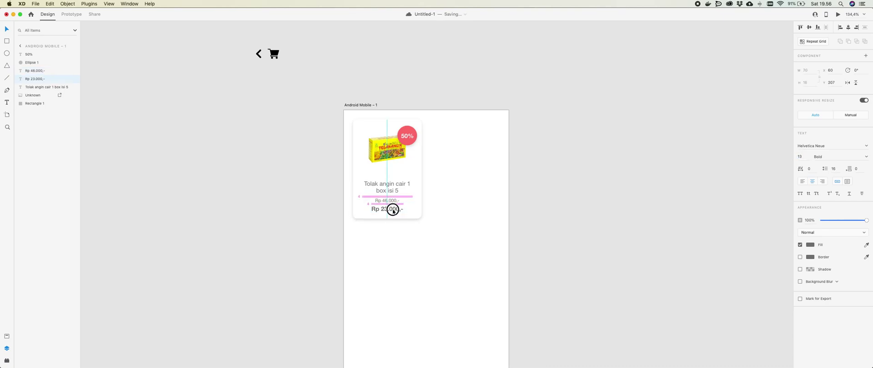
click(386, 226)
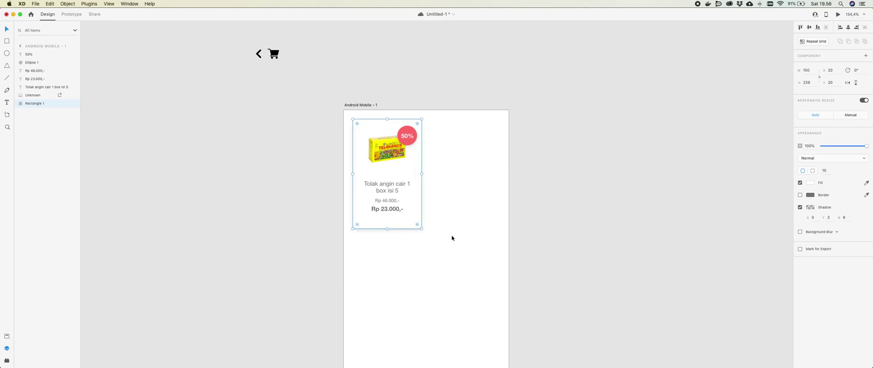
- Apply strikethrough to the "Rp 46.000,-" price
click(386, 200)
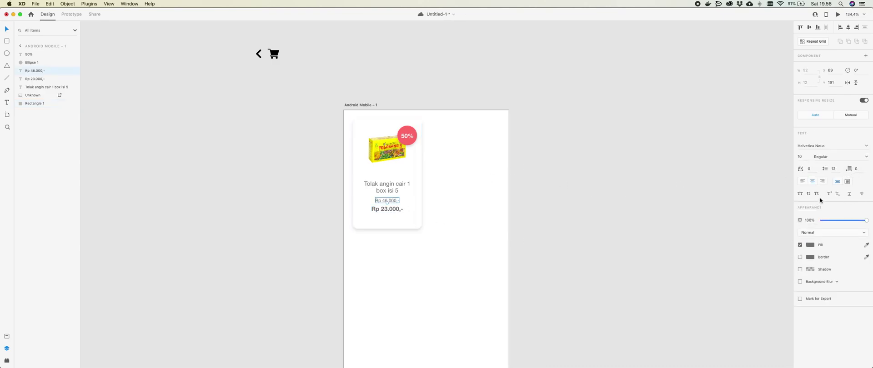
click(862, 194)
click(298, 213)
- Move the product name and the struck-through price up slightly, keeping them centered on the card
drag(384, 190, 388, 195)
key(shift+Down)
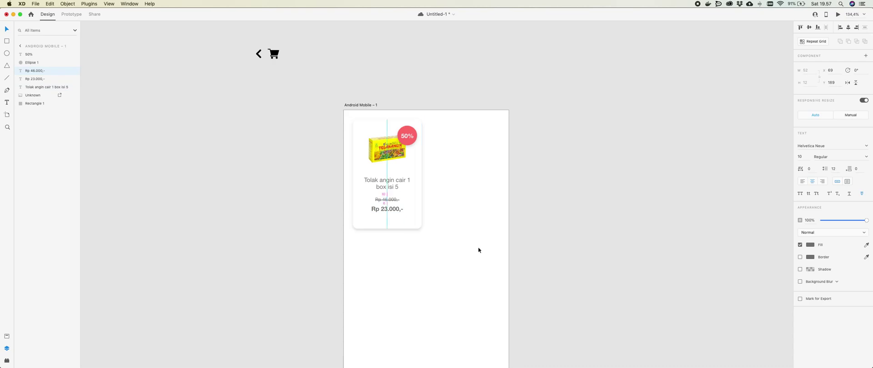
key(Up)
key(Up)
- Nudge the bold "Rp 23.000,-" price up so it sits closer beneath the struck-through price
click(391, 210)
key(Up)
key(Up)
key(Up)
key(Up)
key(Up)
key(Up)
key(Up)
key(Up)
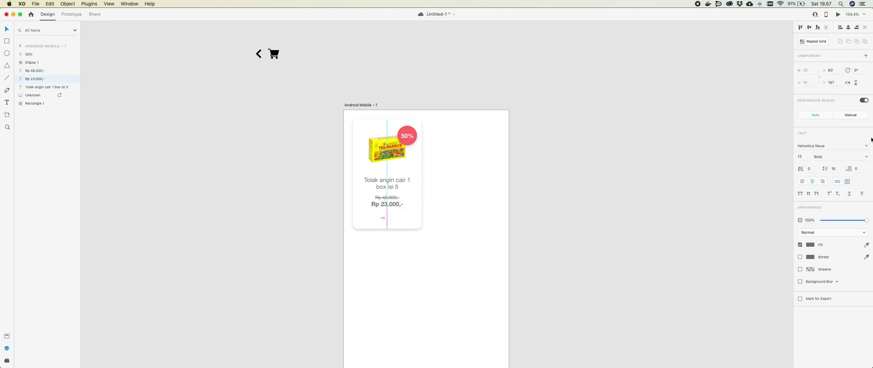
key(Down)
key(Down)
key(Down)
key(Down)
key(Down)
click(576, 218)
- Shorten the card rectangle from its lower edge to about 220 px high
click(388, 217)
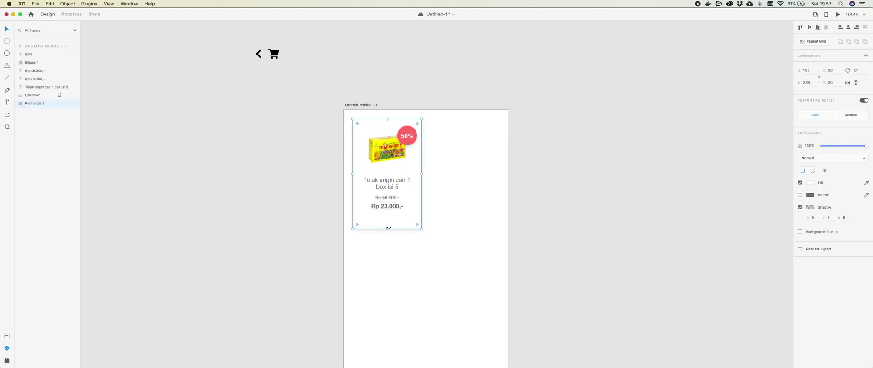
drag(388, 229, 388, 220)
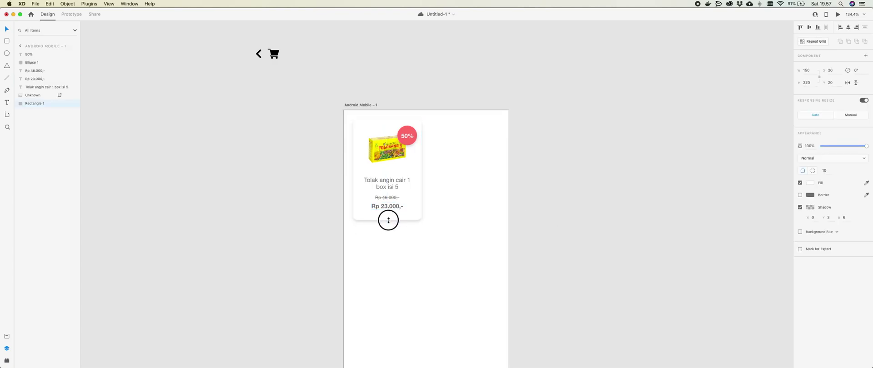
click(591, 249)
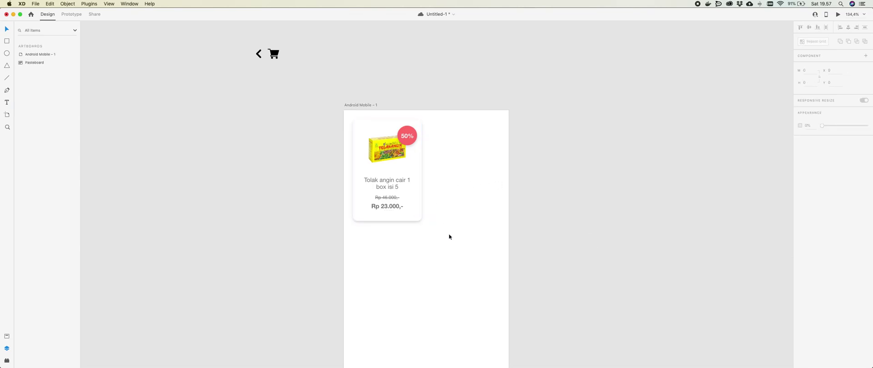
click(389, 206)
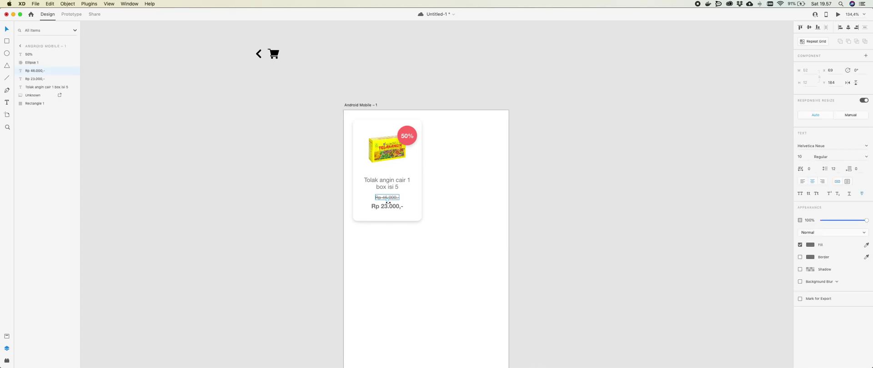
shift+click(388, 204)
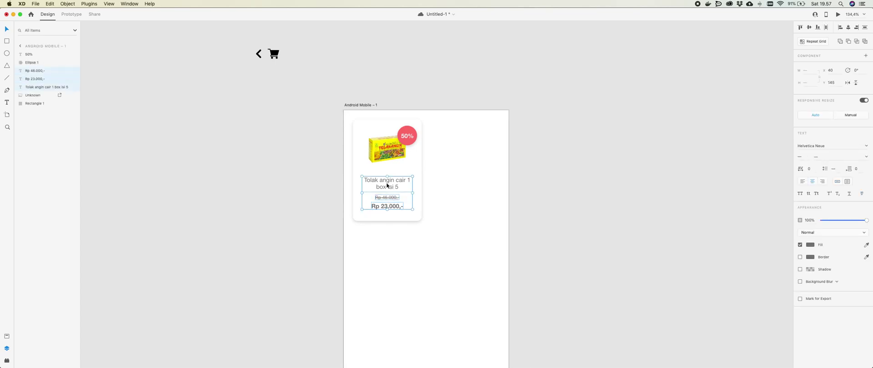
click(523, 159)
- Try grouping the "50%" text with its circle, and that badge group with the product image
click(412, 141)
shift+click(412, 144)
key(super+g)
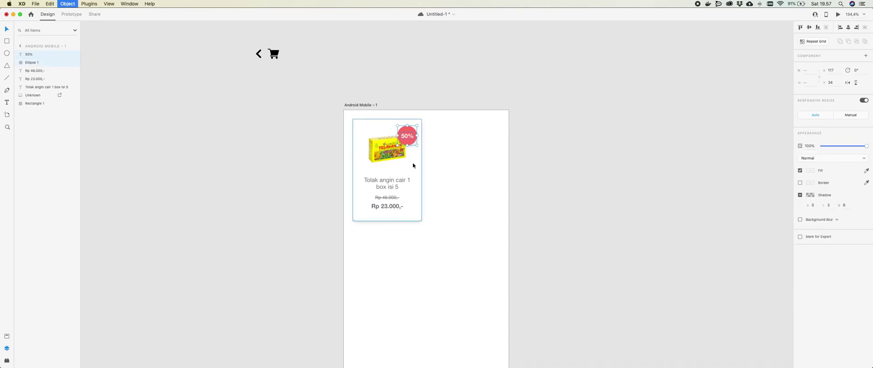
shift+click(384, 154)
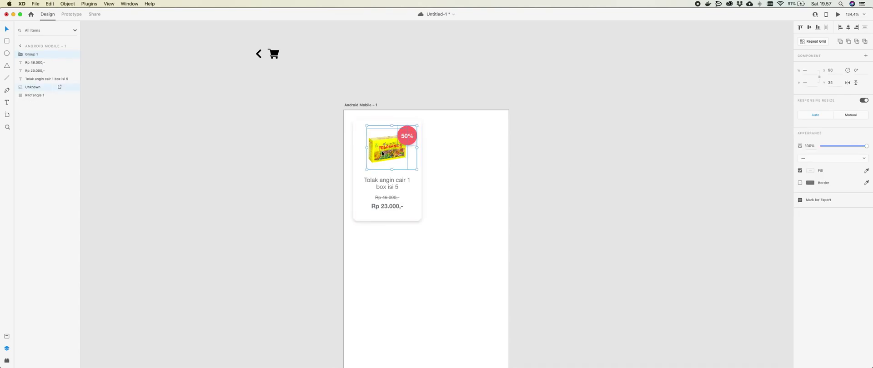
key(super+g)
shift+click(384, 183)
shift+click(388, 198)
shift+click(385, 207)
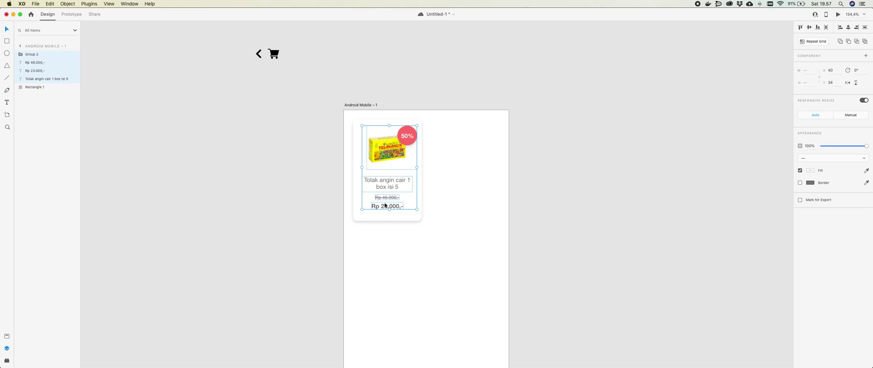
- Undo both groupings and the card rectangle's last height change
key(super+z)
key(super+z)
key(super+z)
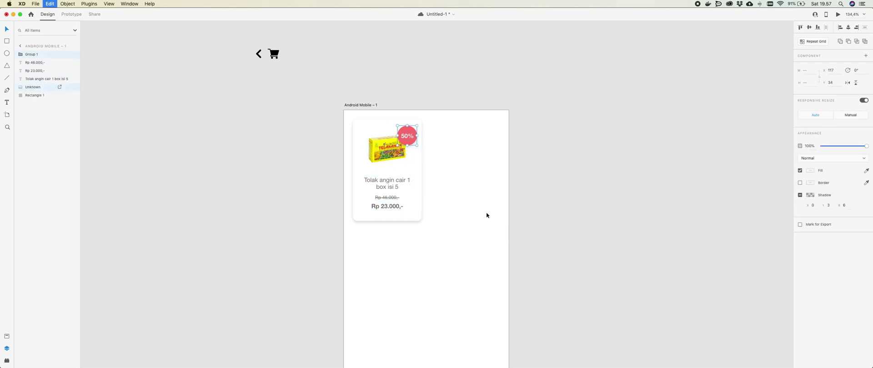
- Group the "50%" text with the red circle as a discount badge
click(409, 144)
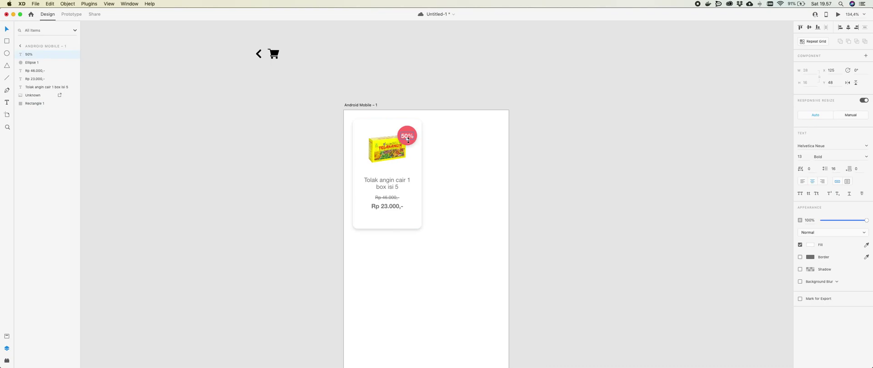
click(407, 136)
shift+click(407, 137)
key(super+g)
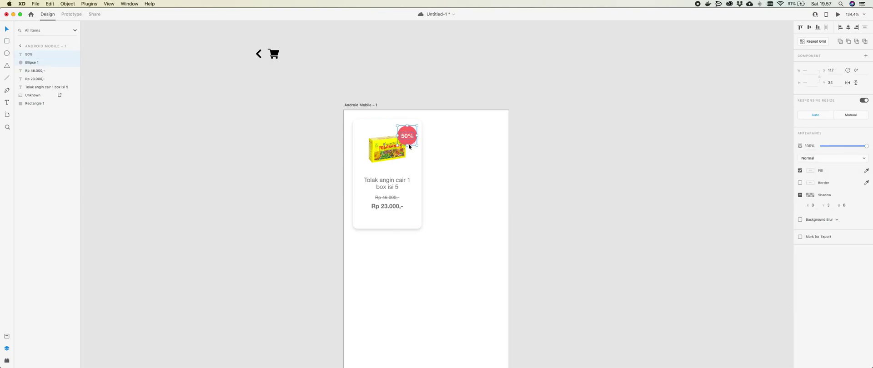
- Group the product image, product name and both prices, and center the group horizontally on the card rectangle
click(387, 150)
shift+click(382, 184)
shift+click(384, 198)
shift+click(384, 206)
key(super+g)
shift+click(392, 220)
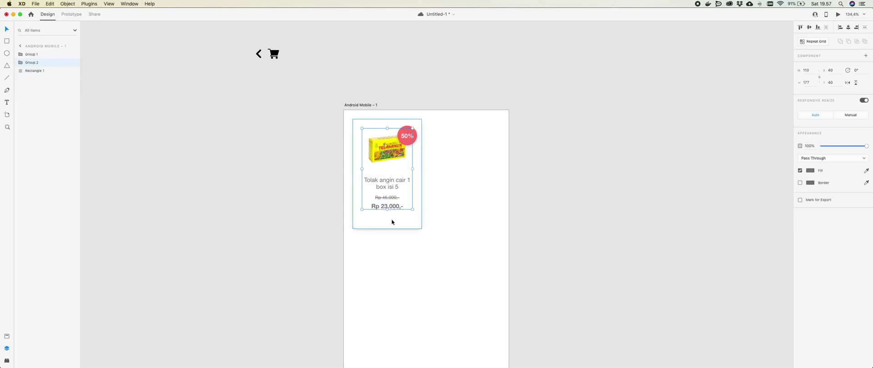
click(848, 27)
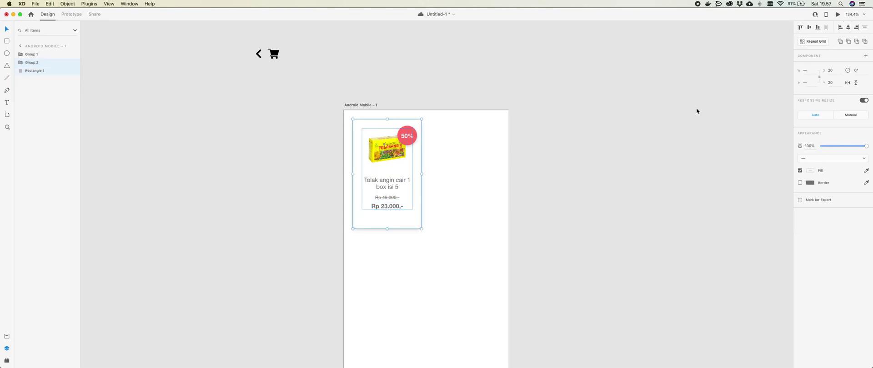
- Group the 50% discount badge together with the group of product image, name and prices
click(405, 135)
shift+click(396, 157)
key(super+g)
shift+click(389, 224)
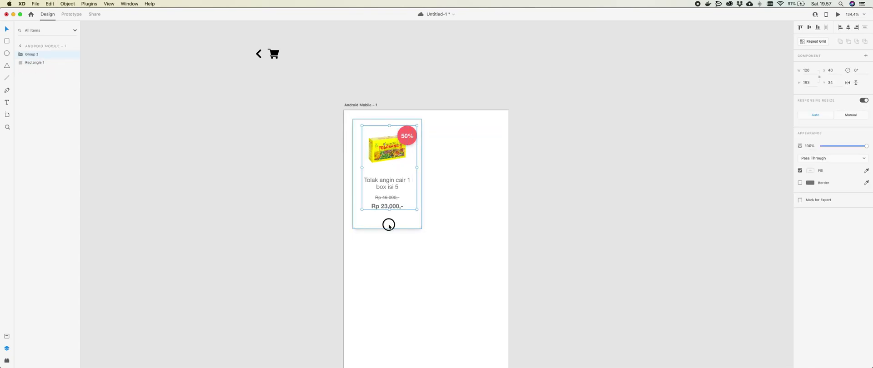
click(504, 228)
- Shorten the card rectangle to the lower edge of its content, and set its height to 217
click(401, 219)
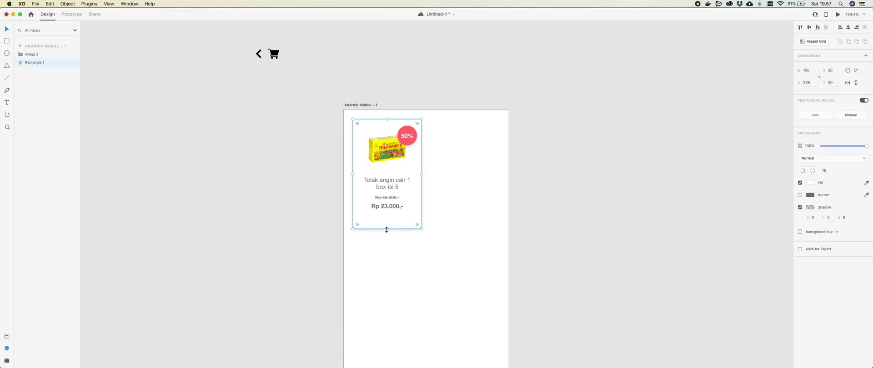
drag(387, 229, 389, 210)
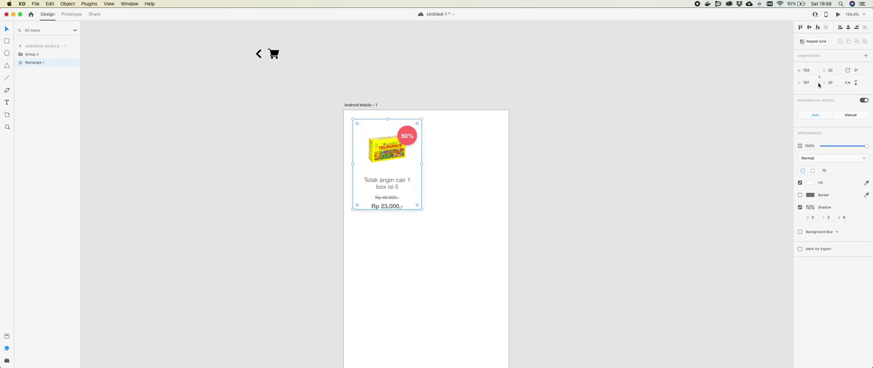
click(807, 83)
double_click(807, 83)
text(217)
key(Return)
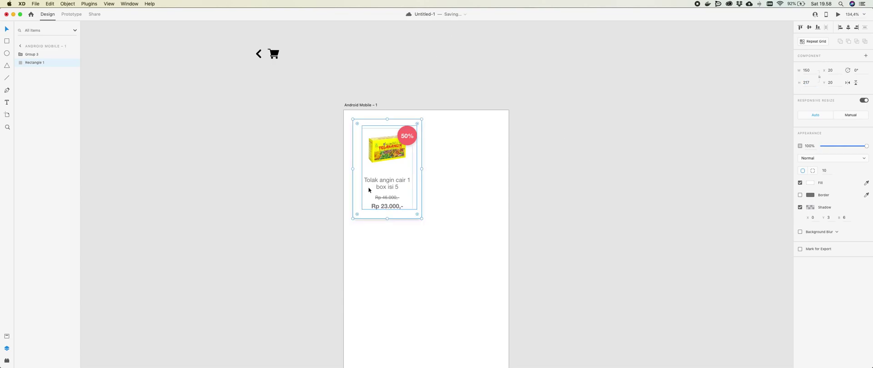
- Align the content group vertically to the middle of the card rectangle
click(369, 207)
shift+click(369, 214)
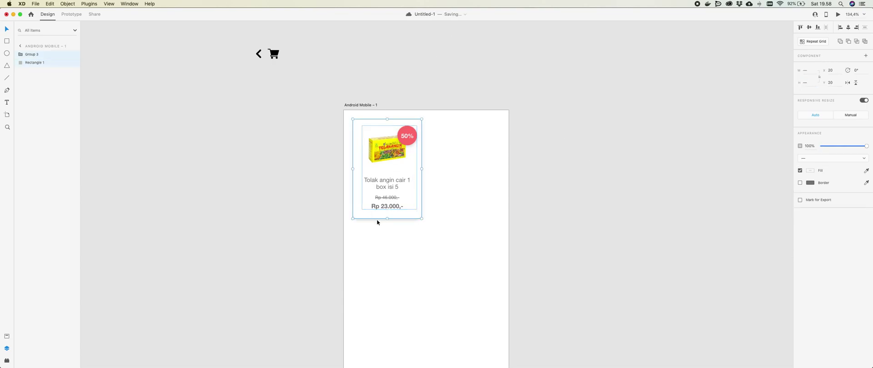
click(808, 27)
click(452, 179)
- Move the content group to 20 px below the card's top edge, at Y 40, and save the document
drag(394, 153, 395, 148)
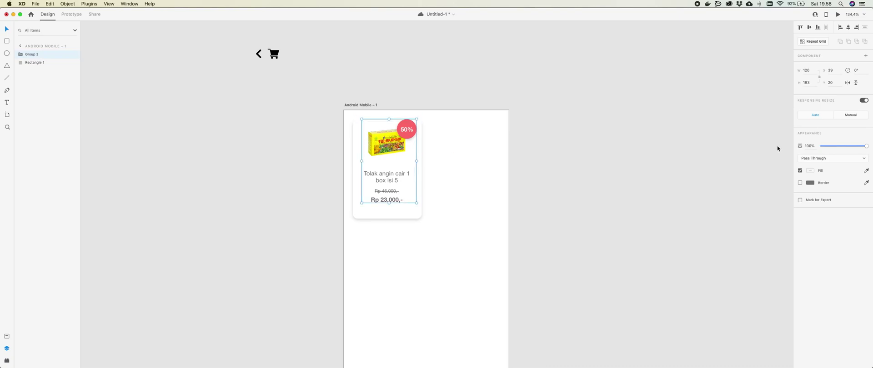
key(shift+Down)
key(shift+Down)
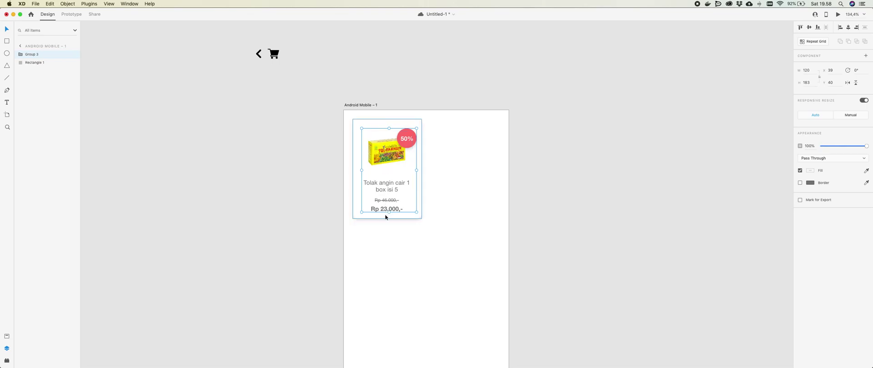
key(super+s)
- Fit the card rectangle's lower edge to the content and set the card's height to 223
click(385, 219)
drag(388, 219, 389, 212)
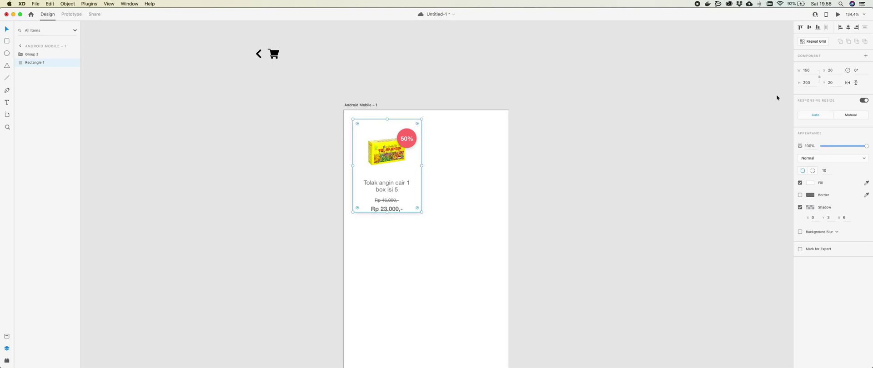
click(806, 83)
click(807, 82)
key(BackSpace)
text(2)
key(Return)
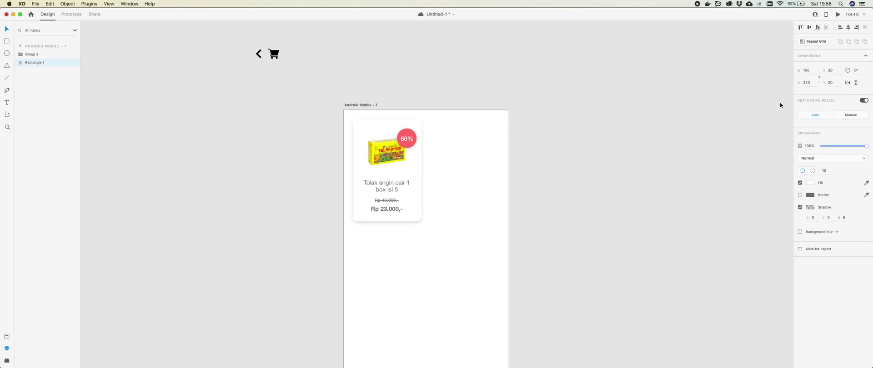
- Group the card rectangle with its content and save the document
shift+click(396, 187)
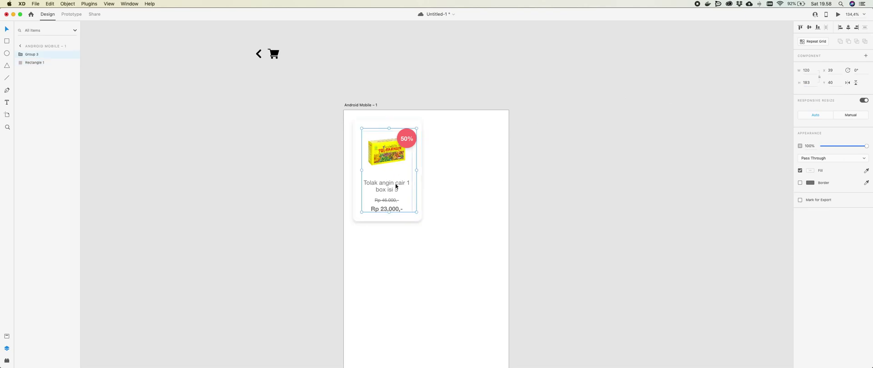
click(563, 164)
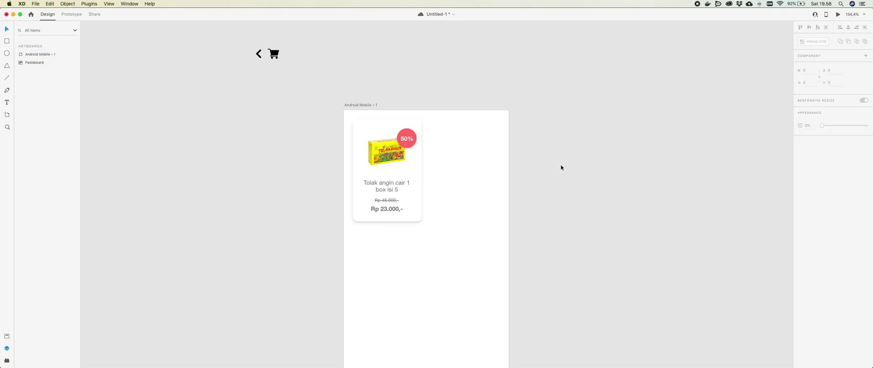
click(382, 202)
click(604, 226)
scroll(571, 225, down, 1)
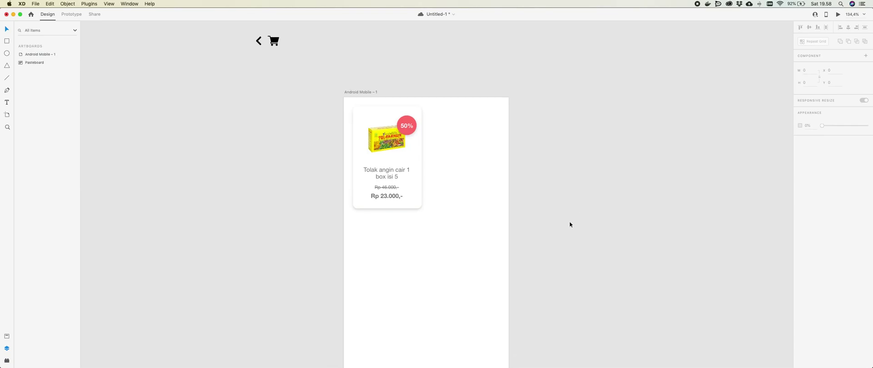
scroll(565, 222, down, 1)
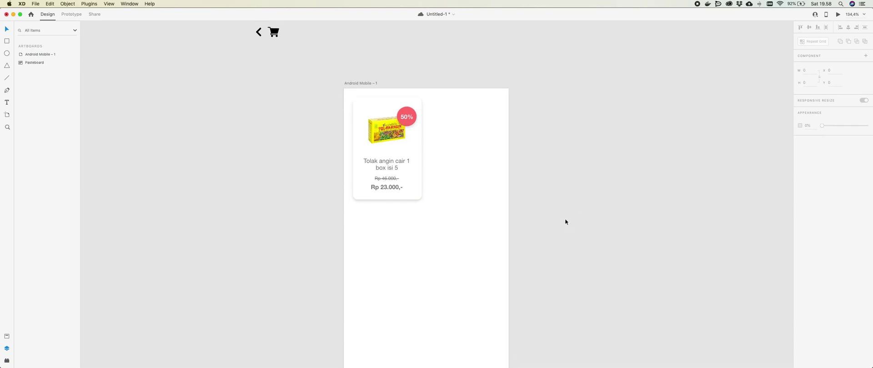
key(cmd+s)
- Repeat the product card horizontally with Repeat Grid to get two columns, and narrow the gap so both fit the artboard
click(377, 173)
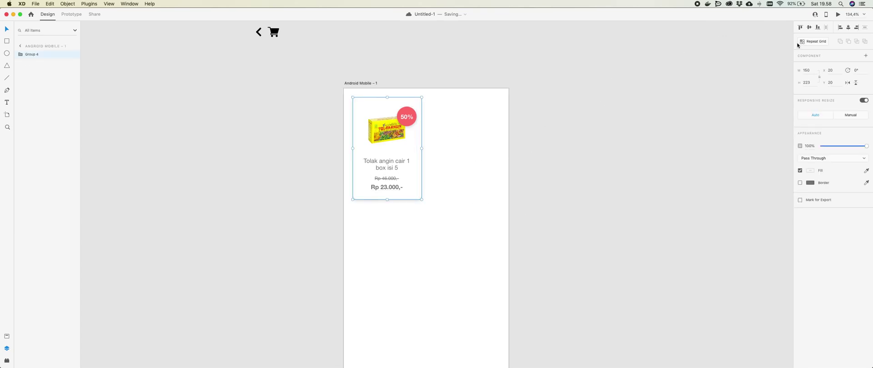
click(815, 41)
drag(424, 150, 514, 160)
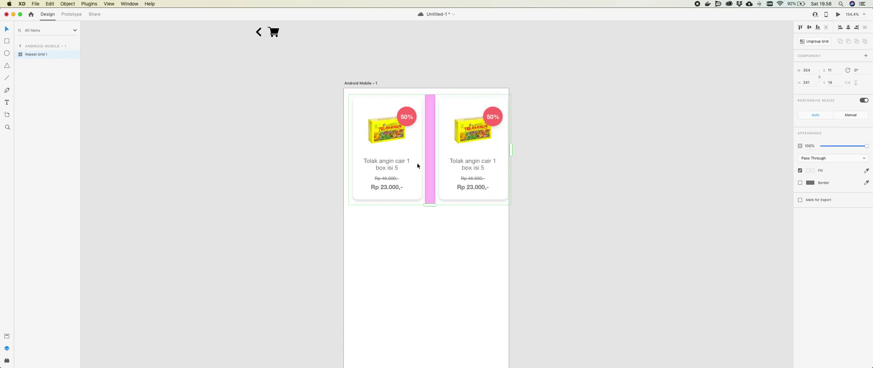
drag(427, 163, 418, 163)
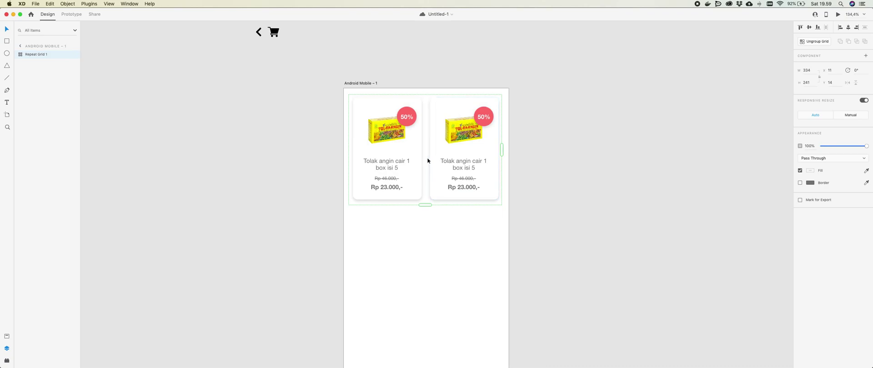
- Extend the repeat grid downward to three rows of cards and reduce the gap between the rows
drag(425, 205, 430, 249)
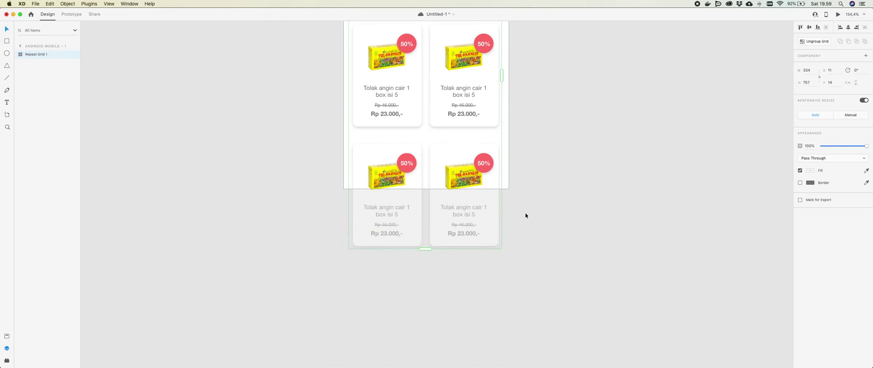
scroll(538, 199, up, 5)
drag(425, 118, 425, 108)
click(558, 161)
scroll(551, 155, up, 4)
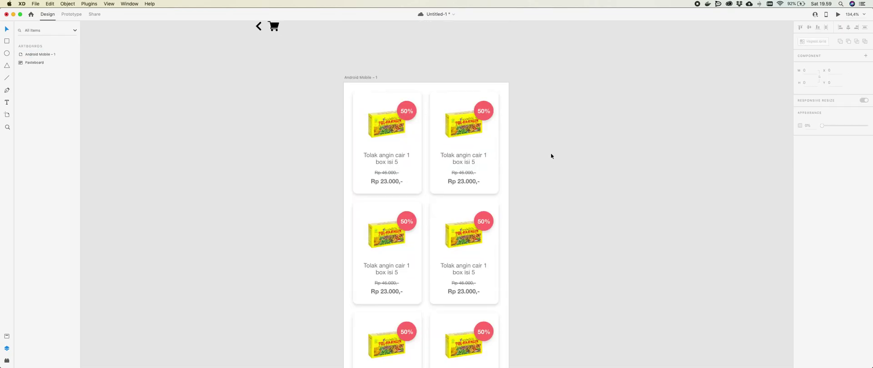
- Try duplicating the artboard with the product grid, and undo the duplication
scroll(552, 155, down, 2)
scroll(556, 155, down, 1)
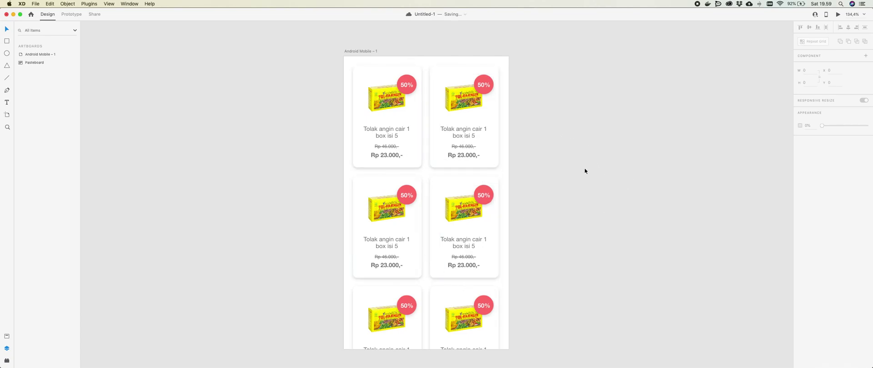
scroll(587, 156, up, 5)
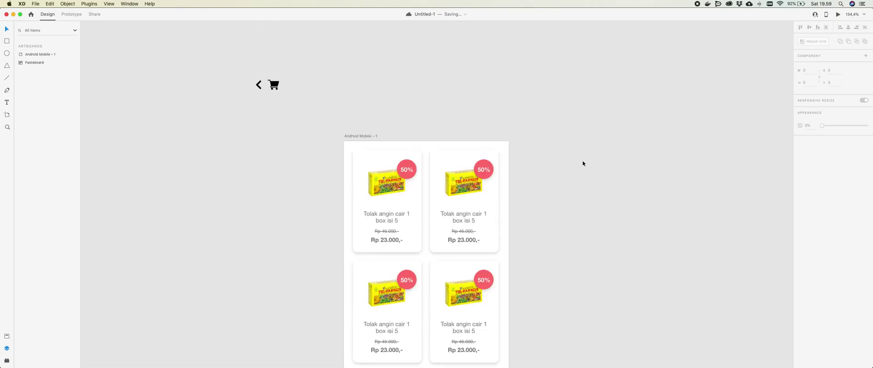
scroll(566, 154, down, 2)
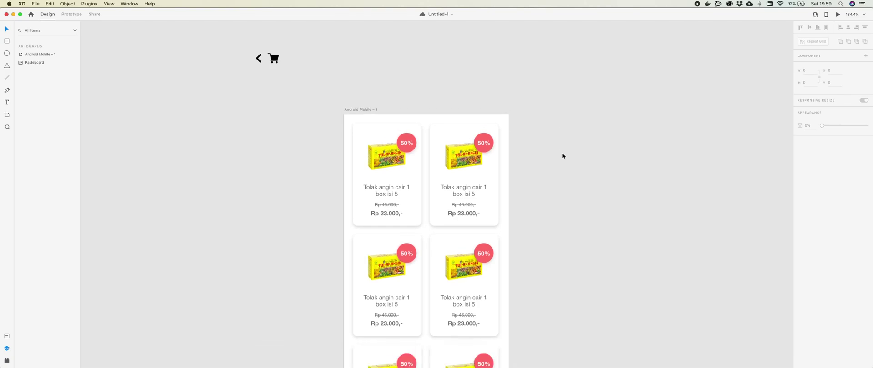
click(367, 106)
key(super+d)
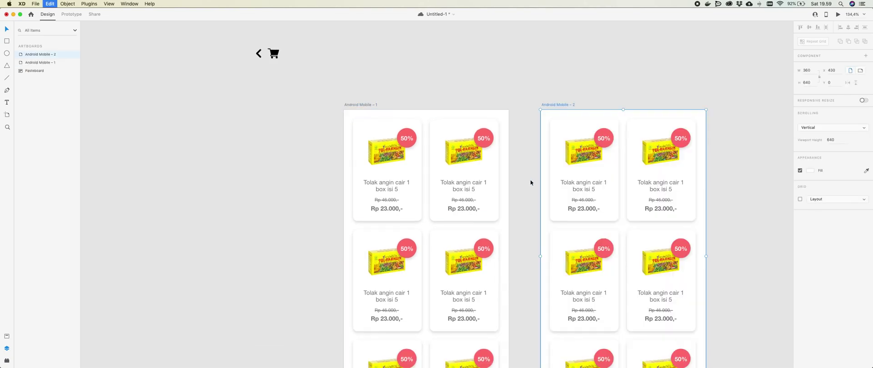
scroll(530, 179, right, 5)
click(584, 154)
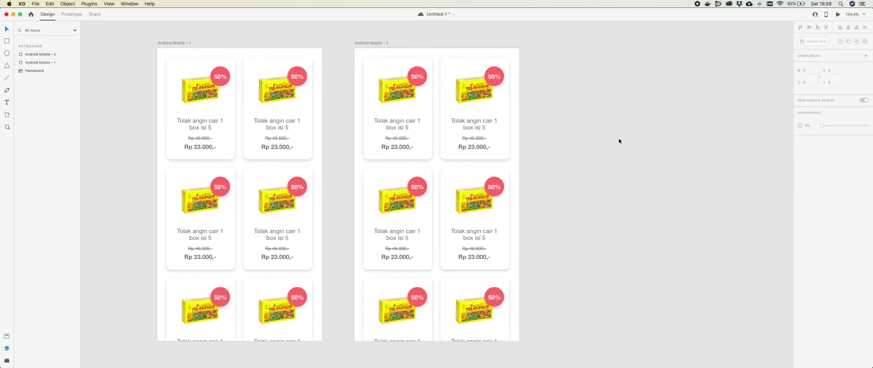
scroll(597, 162, up, 2)
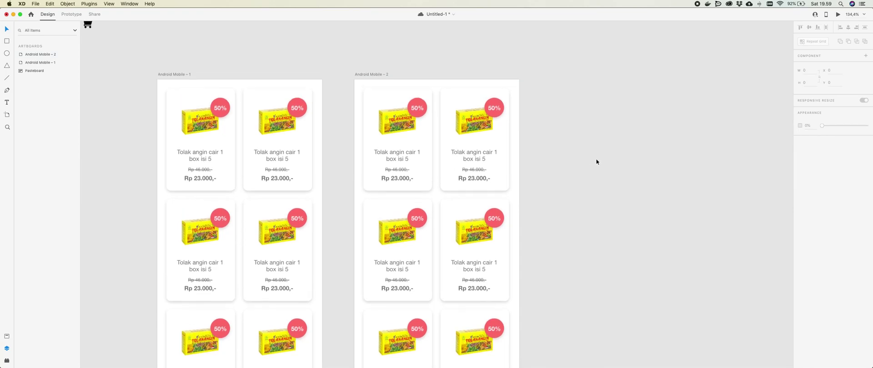
click(475, 139)
key(super+z)
- Ungroup the repeat grid into separate product cards
click(269, 170)
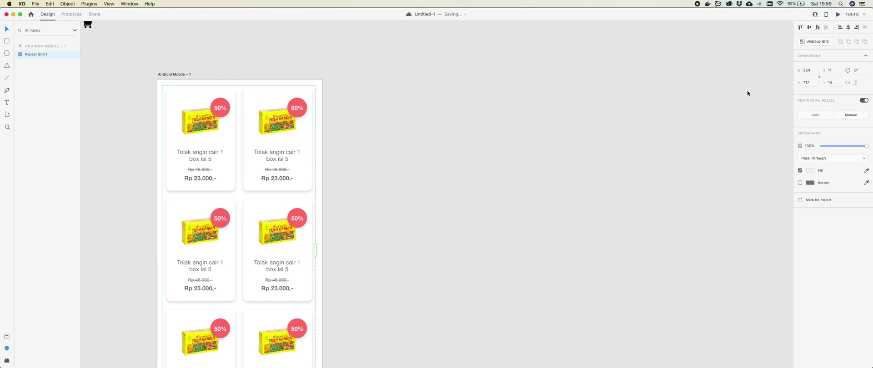
click(823, 44)
click(481, 169)
- Rename the first product card's group as "product" and move it to the top of the layer order
click(194, 145)
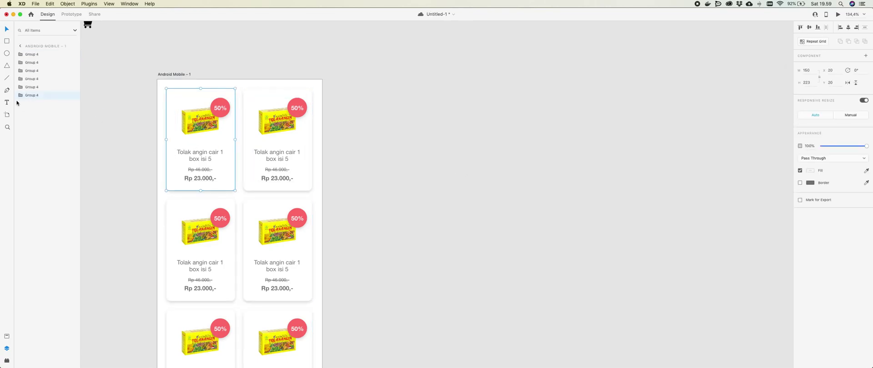
double_click(30, 95)
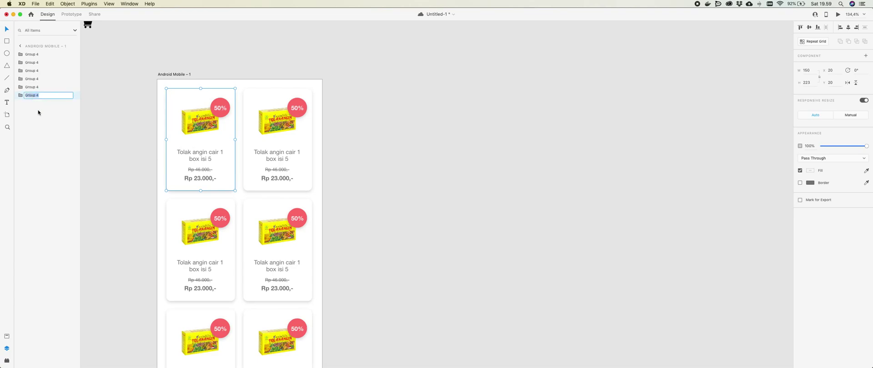
text(product)
key(Return)
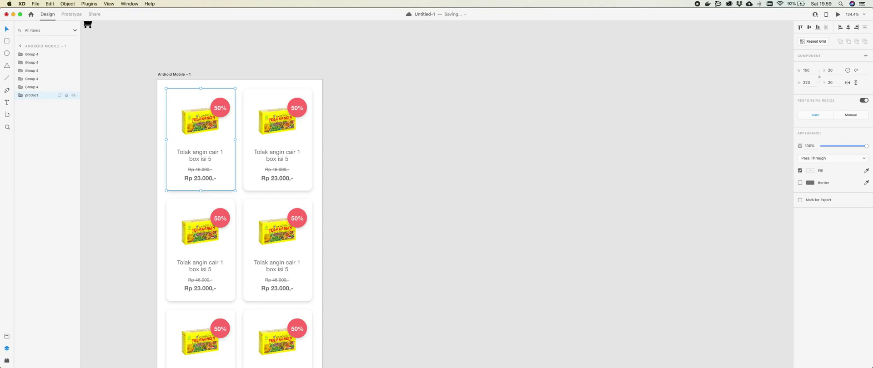
drag(34, 96, 33, 54)
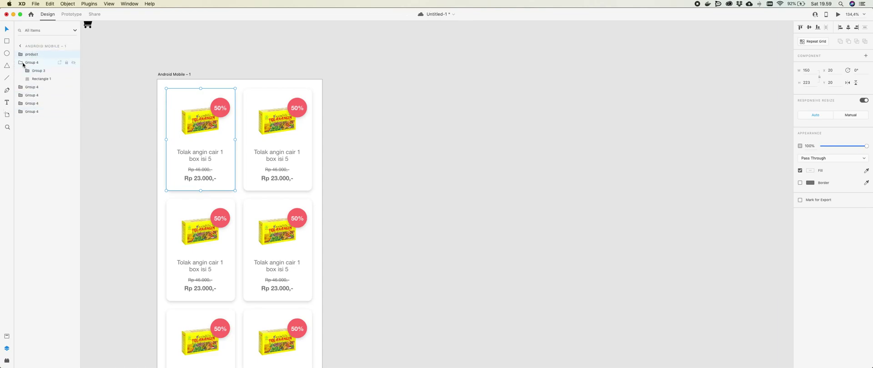
click(418, 140)
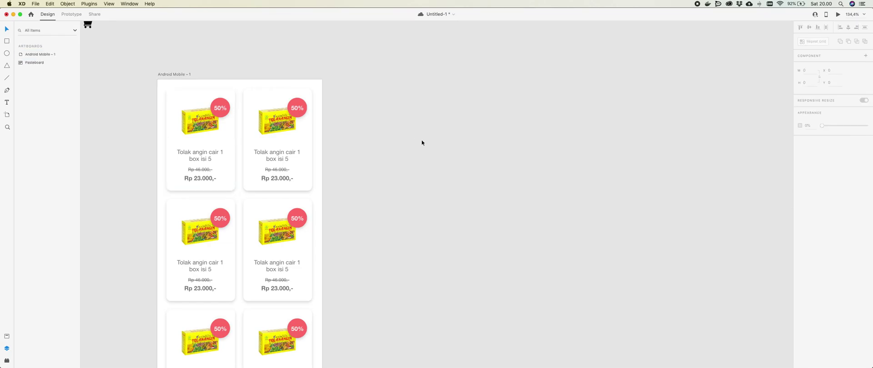
- Duplicate the Android Mobile – 1 artboard and select the first product card on the copy
scroll(392, 152, left, 5)
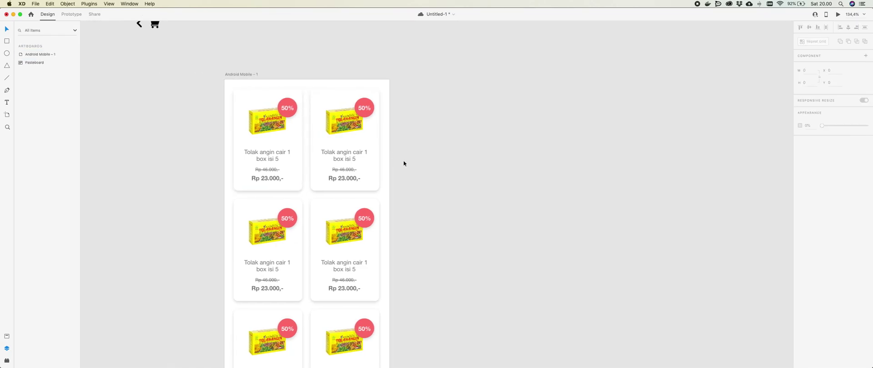
scroll(403, 159, down, 2)
click(256, 57)
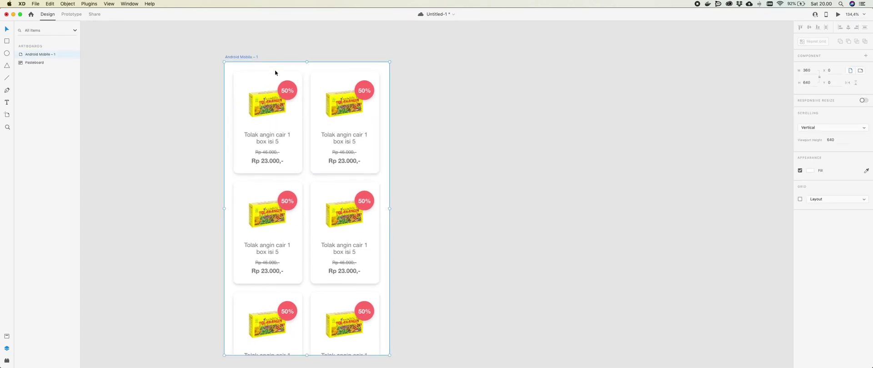
key(super+d)
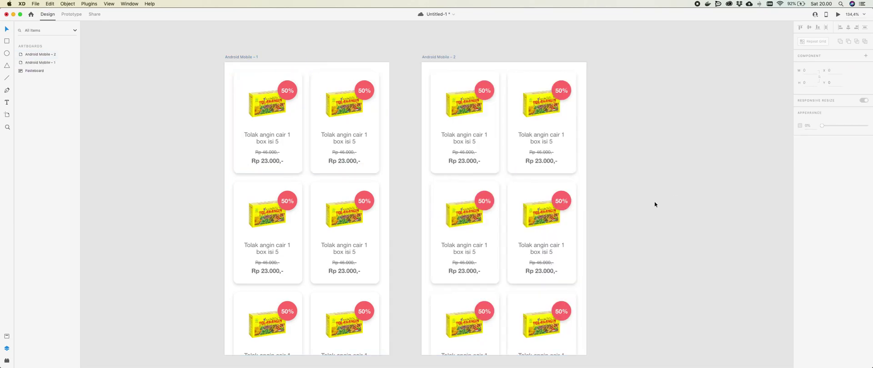
scroll(655, 202, down, 2)
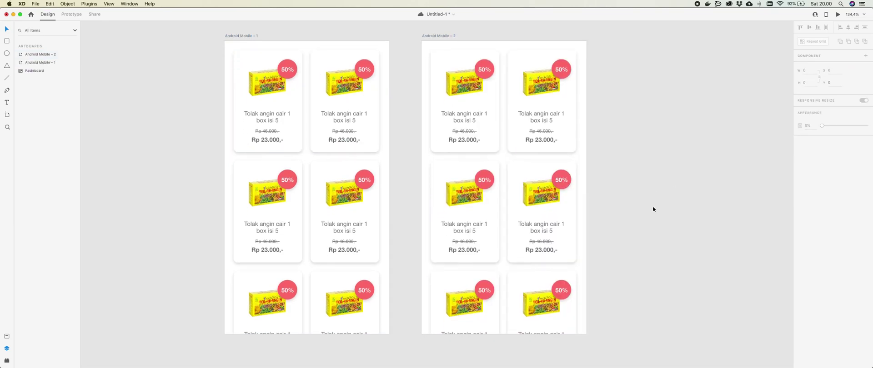
click(491, 135)
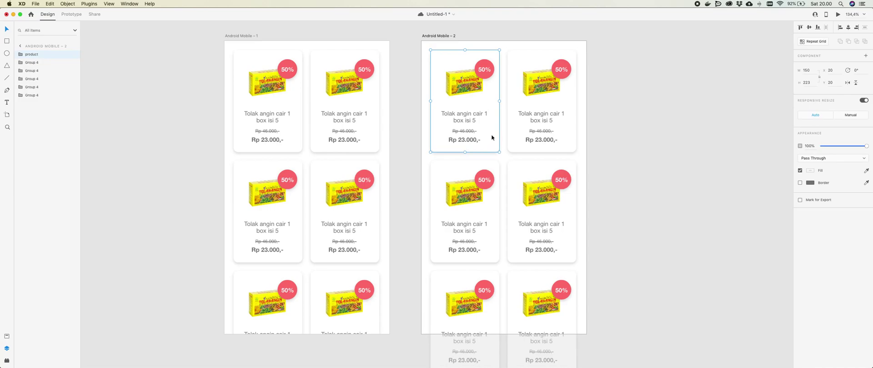
- Stretch the first card's white background rectangle on the second artboard to cover the screen, about 357 × 640 at X 0, Y 0
double_click(498, 142)
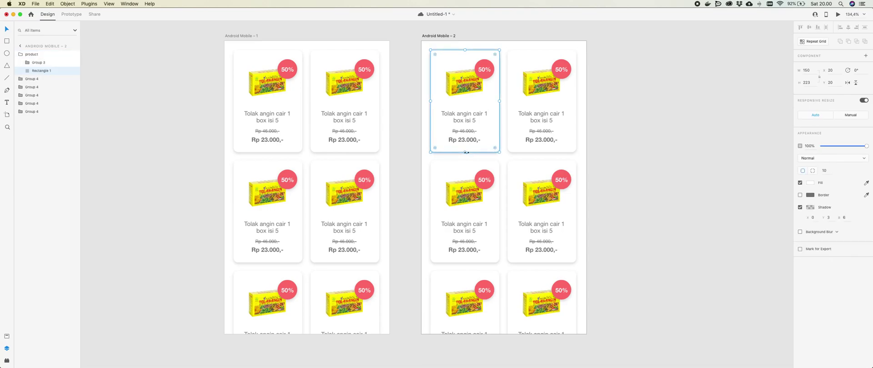
key(super+s)
click(465, 154)
drag(465, 153, 451, 334)
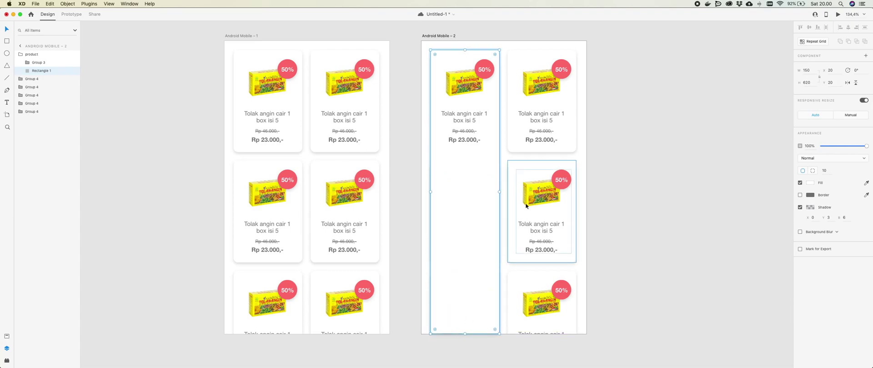
drag(499, 192, 584, 199)
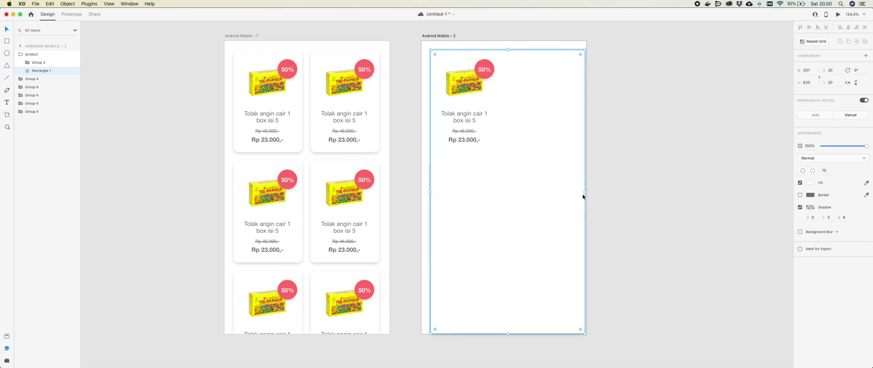
drag(507, 50, 504, 41)
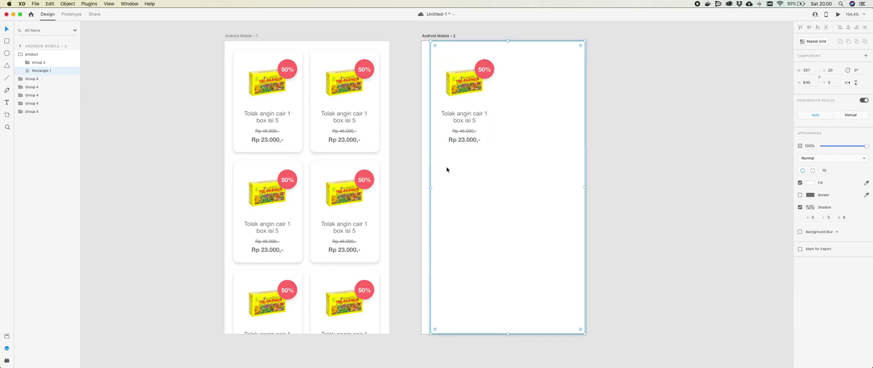
drag(431, 187, 422, 187)
- Set the stretched background rectangle's corner radius to 0
click(824, 171)
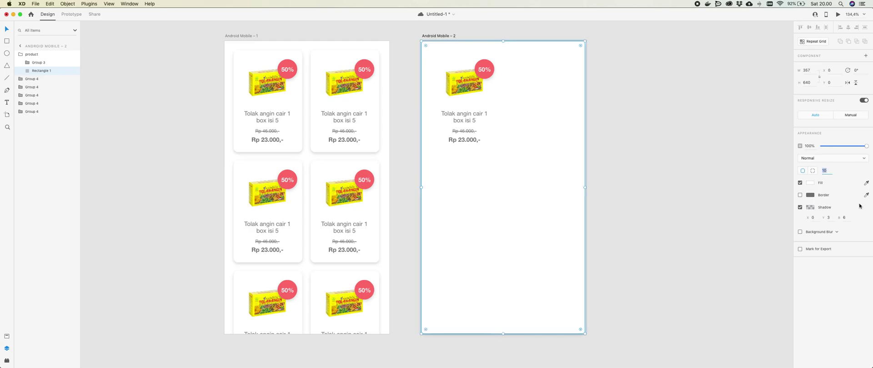
text(0)
key(Return)
- Move the product name and both price texts together to X 119, Y 281 on the second artboard
click(456, 121)
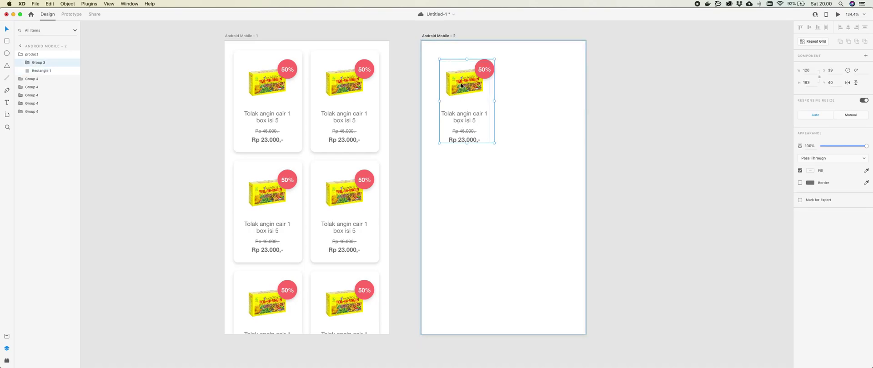
double_click(466, 119)
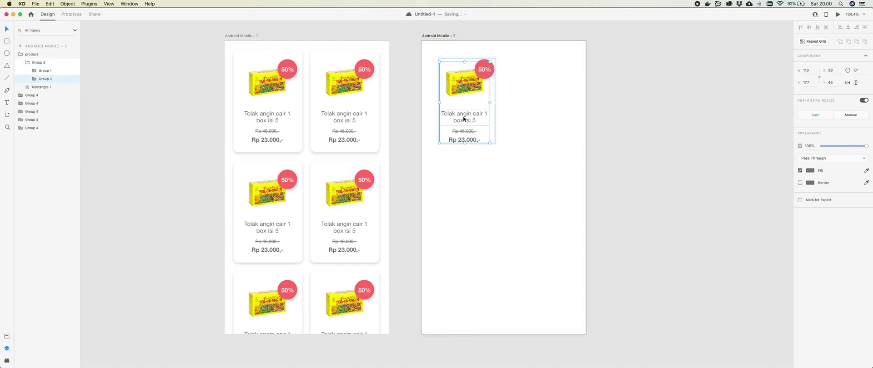
double_click(464, 120)
shift+click(468, 131)
shift+click(469, 140)
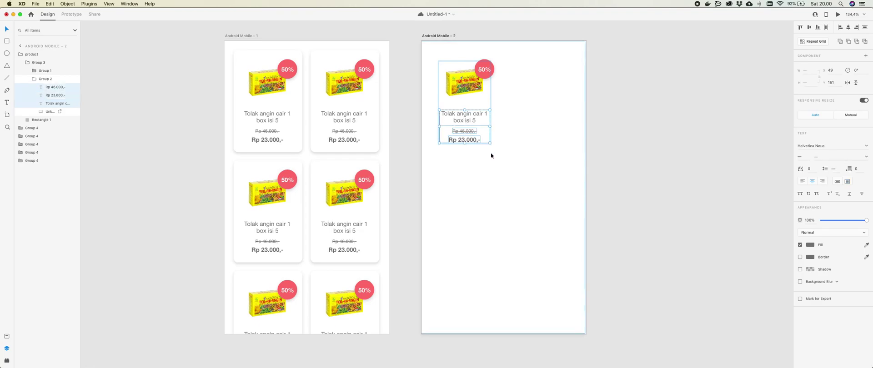
key(shift+Right)
key(shift+Right)
key(shift+Right)
key(shift+Right)
key(shift+Right)
key(shift+Right)
key(shift+Right)
key(shift+Right)
key(shift+Down)
key(shift+Down)
key(shift+Down)
key(shift+Down)
key(shift+Down)
key(shift+Down)
key(shift+Down)
key(shift+Down)
key(shift+Down)
key(shift+Down)
key(shift+Down)
key(shift+Down)
key(shift+Down)
key(shift+Left)
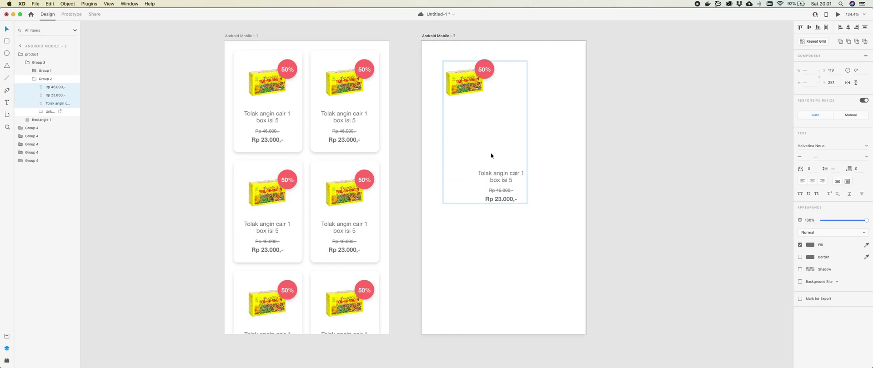
- Move the product image and its 50% badge together to about X 116, Y 103, above the product texts
click(462, 83)
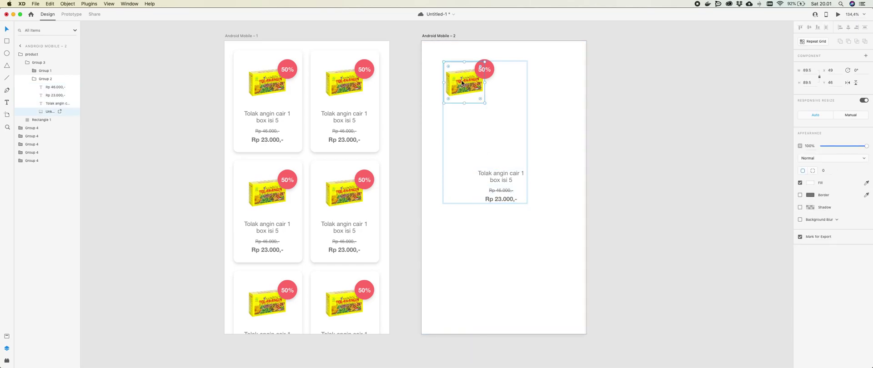
shift+click(485, 74)
drag(472, 90, 503, 119)
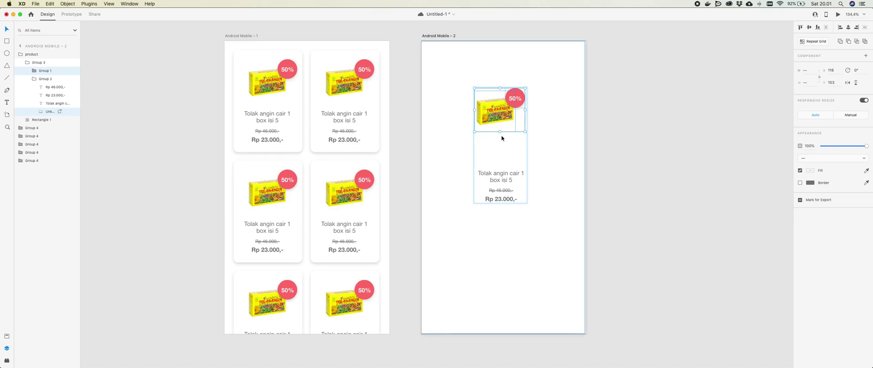
- Enlarge the product image and the 50% badge, making the badge about 58 × 58 and keeping it at the image's upper-right corner
click(499, 129)
double_click(494, 121)
drag(515, 90, 575, 53)
drag(525, 81, 541, 92)
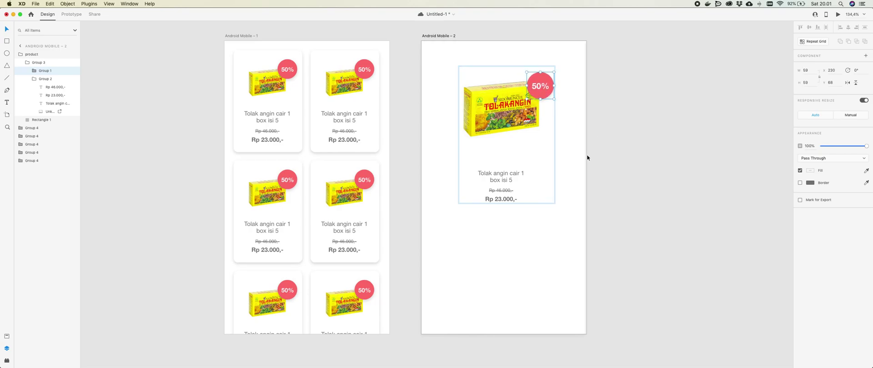
- Widen the product name's text box to about 300 at X 26 so the name fits on one line
click(519, 224)
click(503, 174)
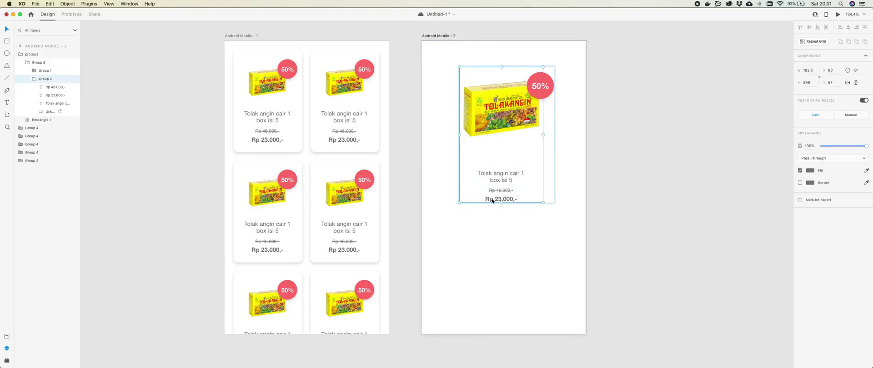
double_click(503, 176)
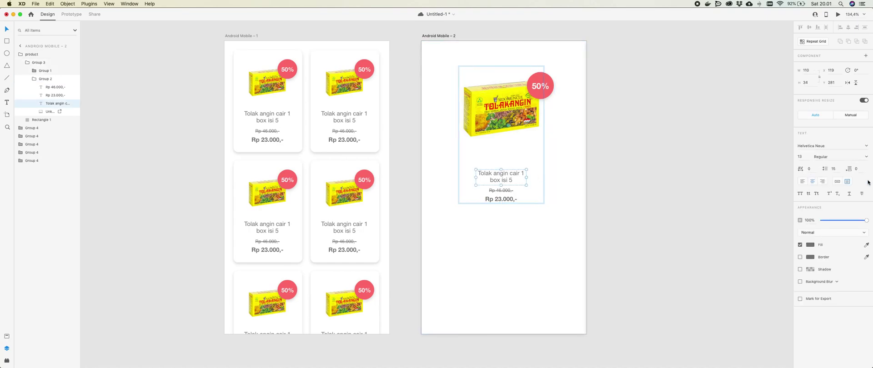
drag(526, 177, 571, 177)
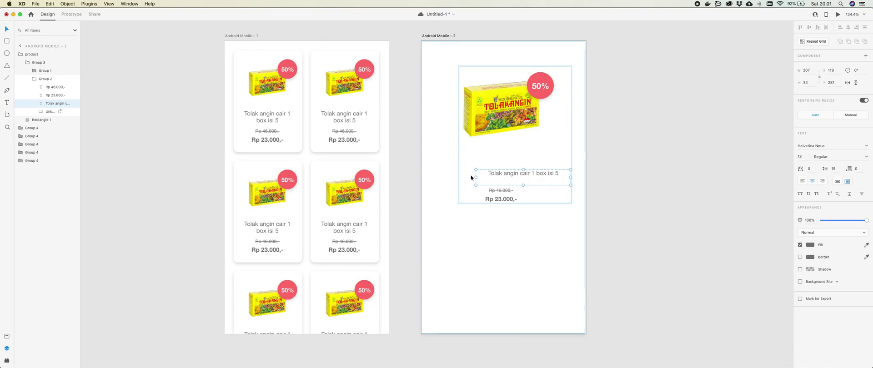
drag(476, 177, 434, 178)
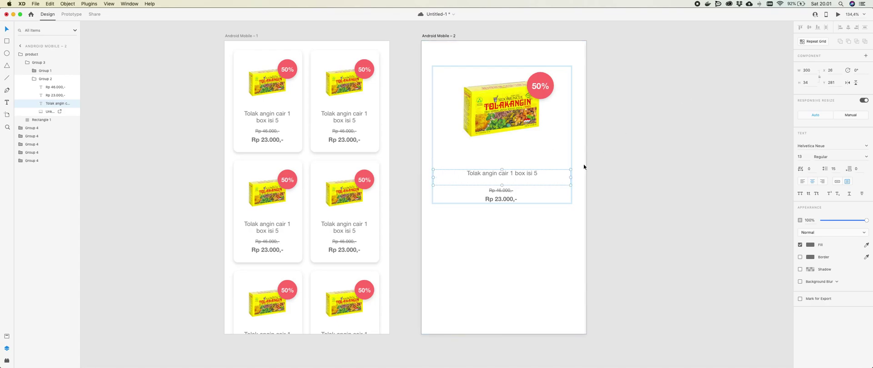
- Set the product name's font size to 15
click(805, 158)
text(15)
key(Return)
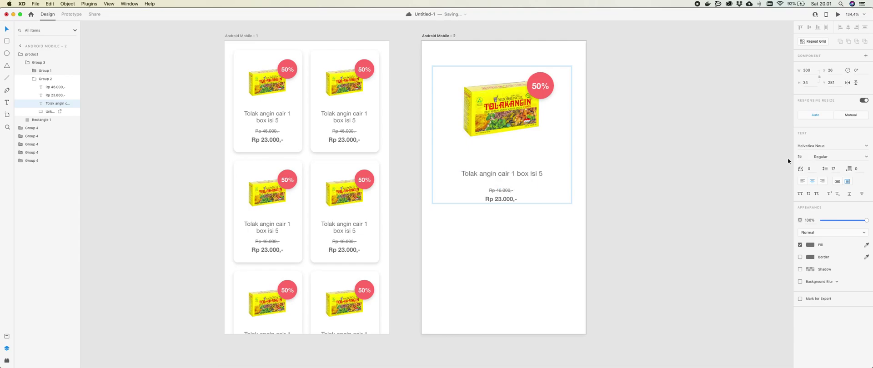
- Try placing the struck-through price and the sale price side by side below the product name, and undo the placement
drag(500, 191, 481, 189)
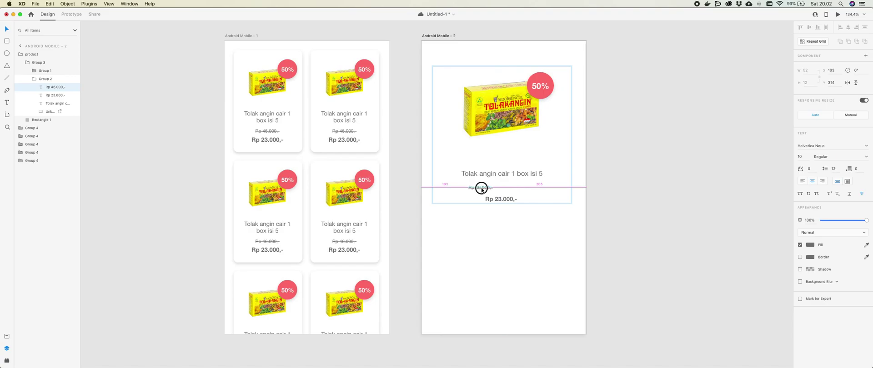
mouse_move(482, 190)
mouse_down()
mouse_move(514, 188)
mouse_move(485, 190)
mouse_up()
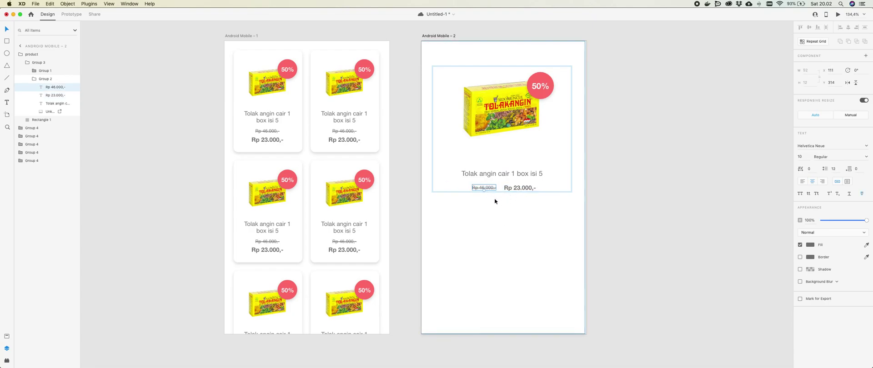
click(609, 205)
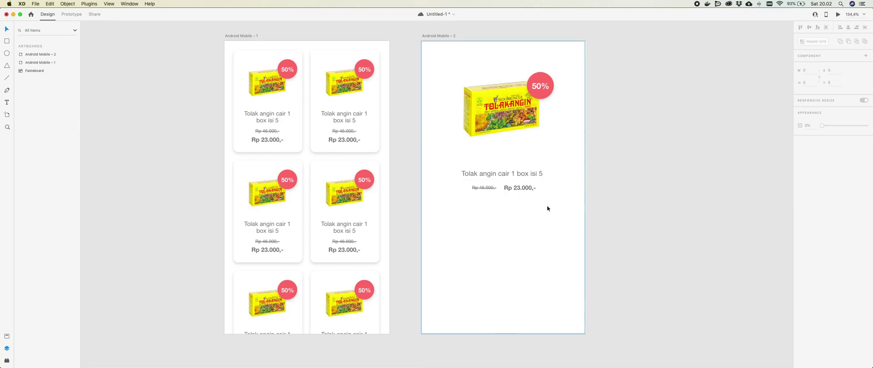
key(super+z)
key(super+z)
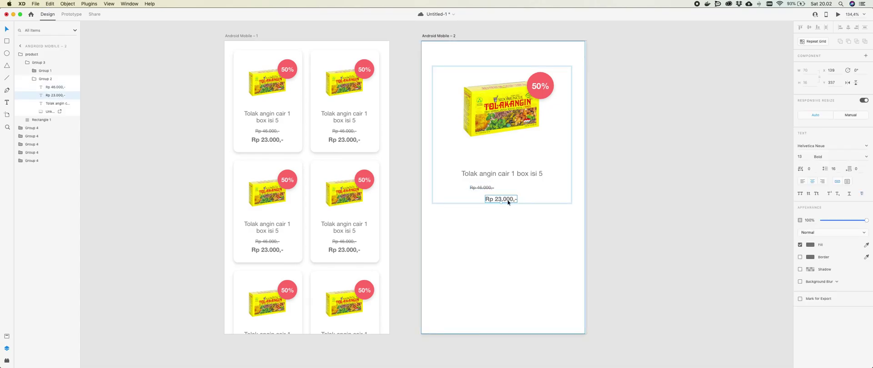
- Stack the struck-through price above the sale price and set their font sizes to 12 and 15
drag(488, 188, 506, 197)
click(509, 185)
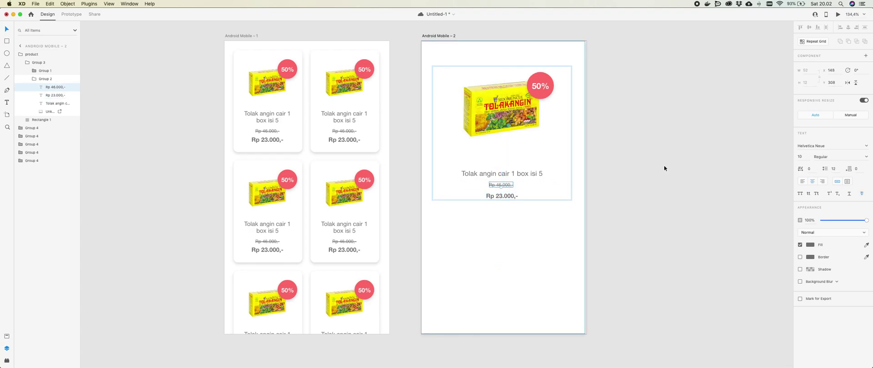
click(799, 157)
key(Return)
click(508, 196)
click(800, 156)
click(801, 156)
text(15)
key(Return)
- Center the struck-through price and the sale price beneath the product name, placing the sale price at X 140, Y 330, and save
click(499, 184)
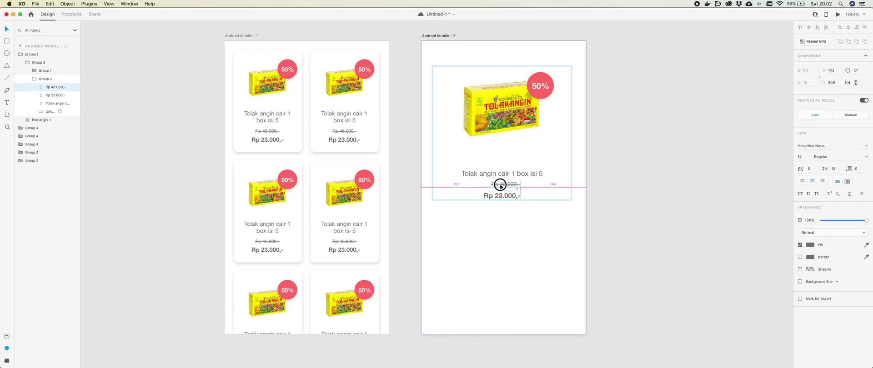
drag(499, 196, 514, 201)
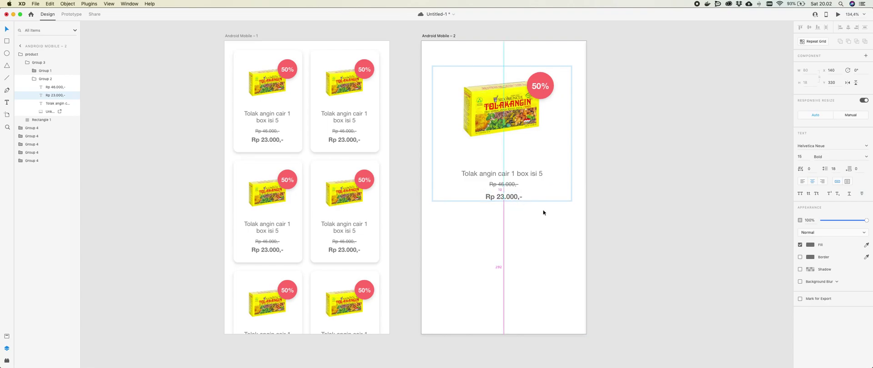
click(649, 200)
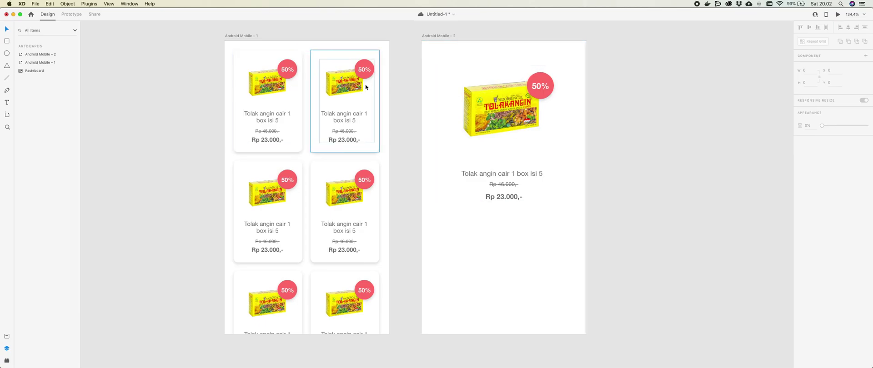
key(super+s)
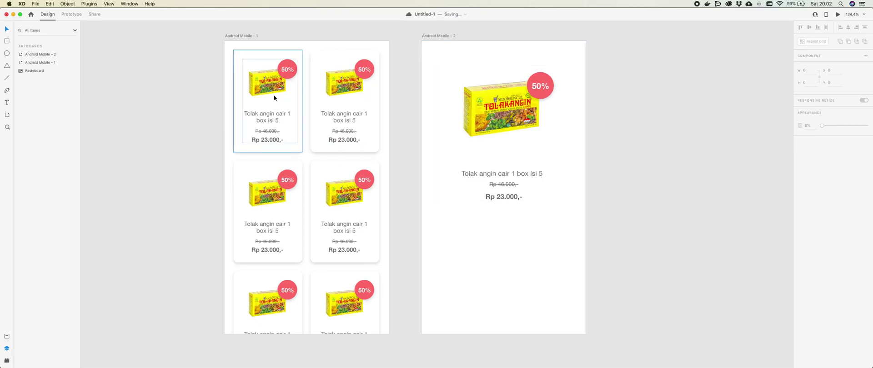
- Move the group of product image, badge and texts up by 30 to Y 27 and save the document
click(489, 121)
double_click(483, 112)
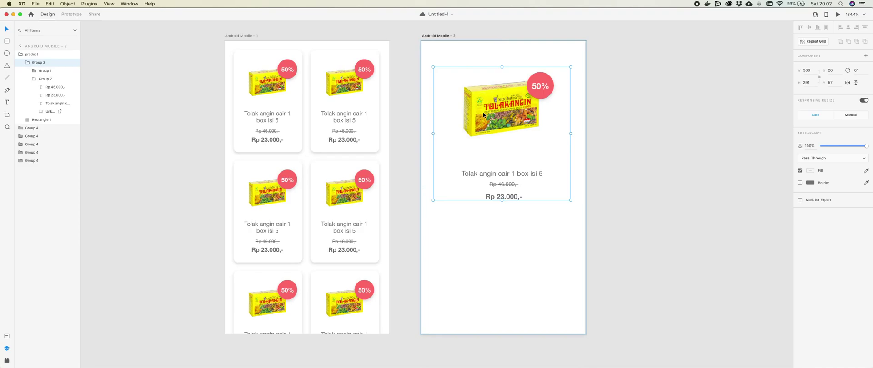
key(shift+Up)
key(shift+Up)
key(shift+Up)
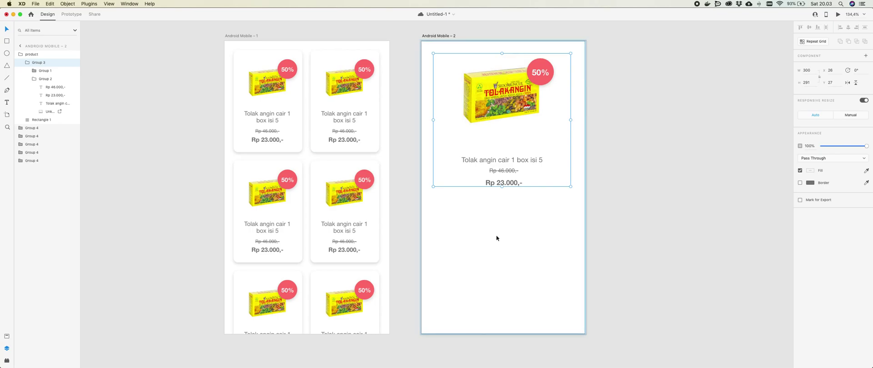
key(super+s)
- Draw a button rectangle about 317 × 46 near the lower edge of the second artboard
click(7, 42)
drag(432, 318, 578, 330)
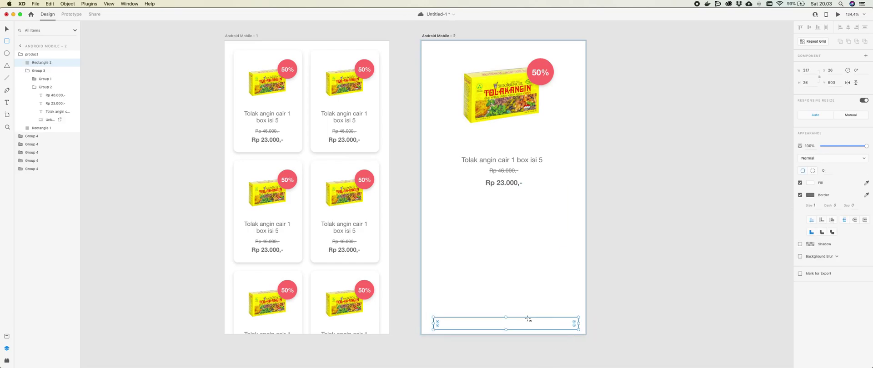
drag(505, 317, 506, 309)
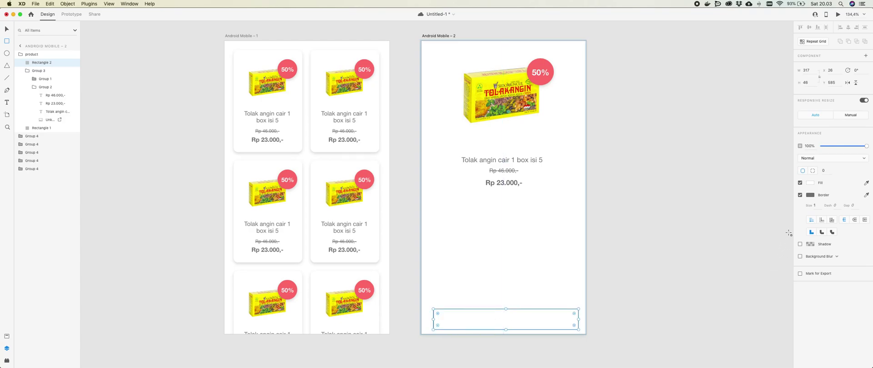
- Remove the button rectangle's border, add a shadow and fill it with the saved coral-red swatch
click(801, 196)
click(801, 207)
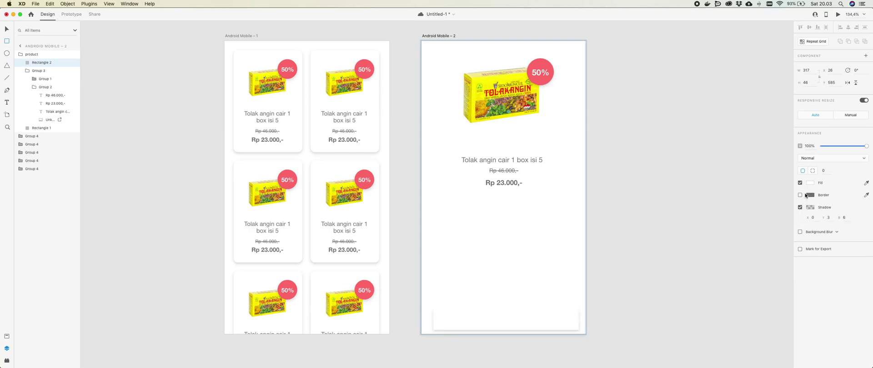
click(806, 184)
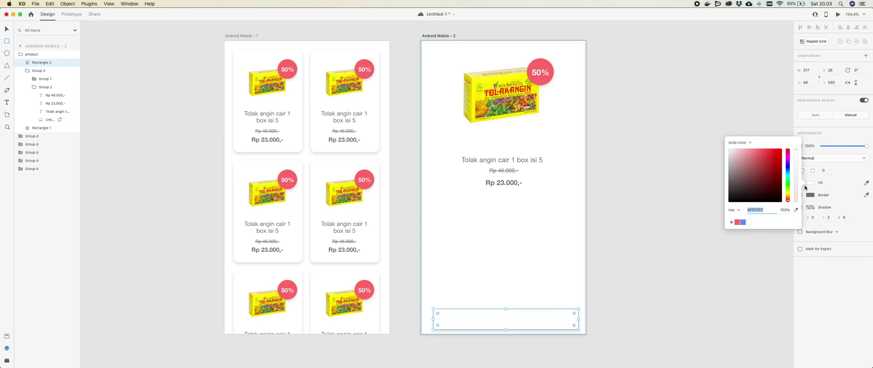
click(737, 222)
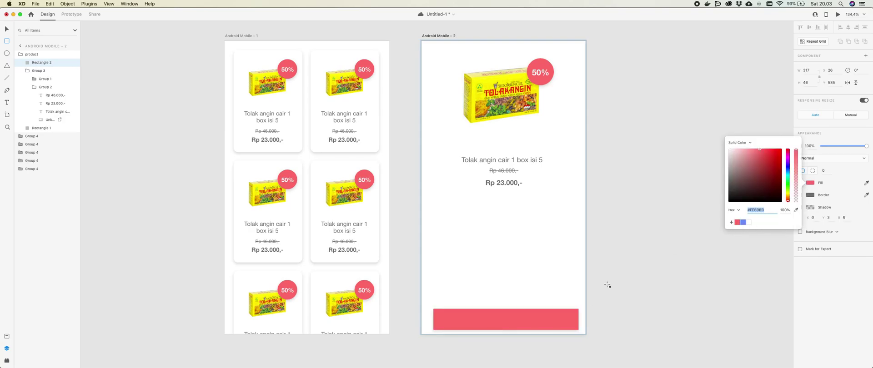
- Set the button rectangle's corner radius to 10 and its height to 50
click(826, 172)
text(1)
key(Return)
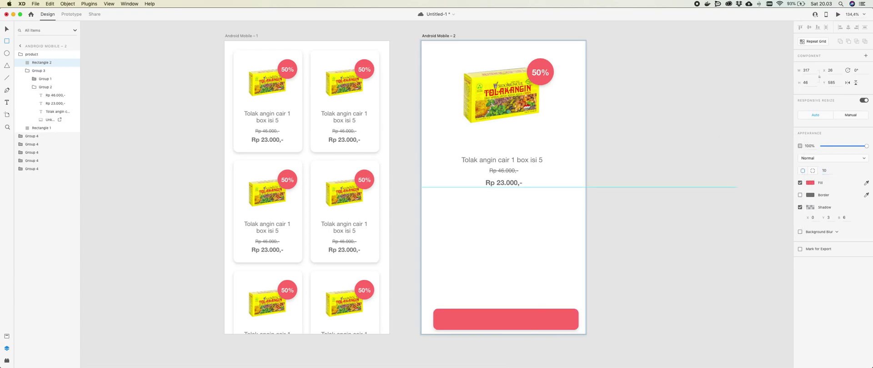
click(806, 83)
text(50)
key(Return)
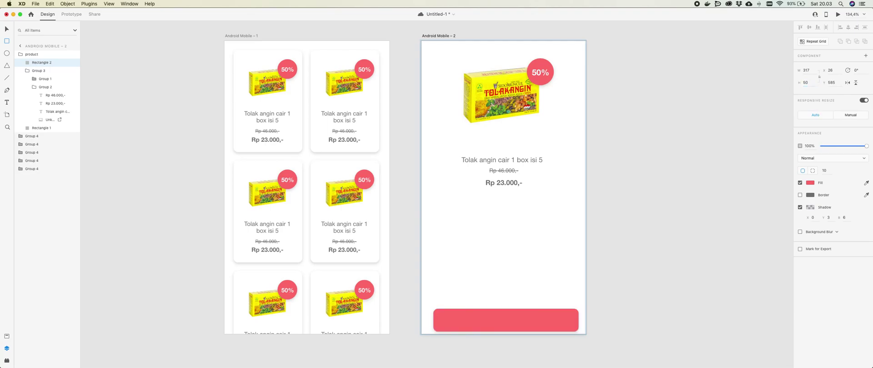
- Move the button rectangle up to Y 578, set its width to 320 and center it horizontally on the white background rectangle
key(v)
click(478, 310)
drag(499, 326, 498, 322)
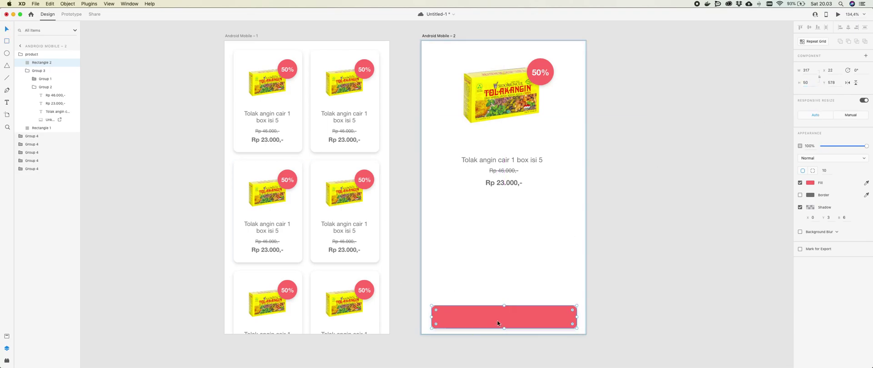
click(806, 70)
text(320)
key(Return)
shift+click(566, 284)
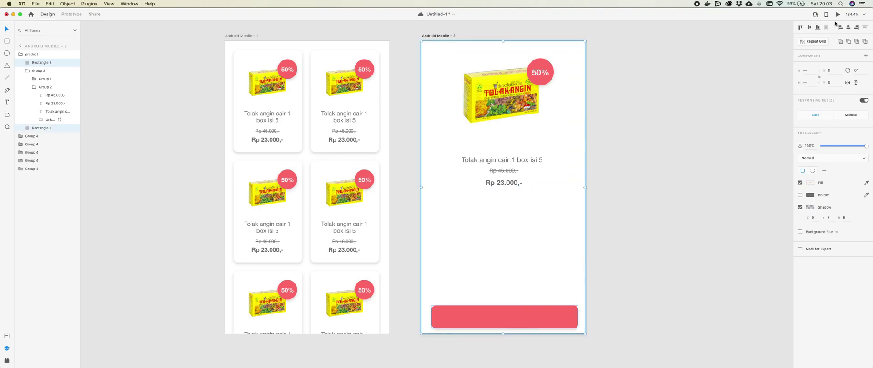
click(848, 27)
click(701, 261)
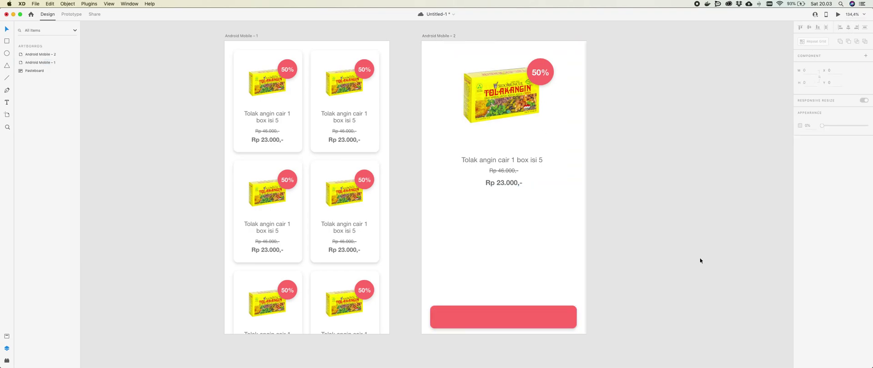
- Add the text BELI SEKARANG over the button rectangle and make its fill white
click(7, 103)
click(489, 324)
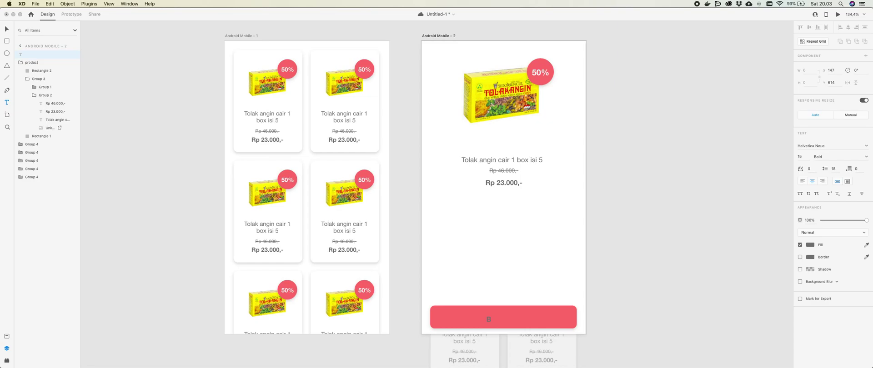
text(BELI SEKARANG)
key(Escape)
click(810, 245)
click(732, 204)
- Position the BELI SEKARANG label in the middle of the button rectangle and save the document
click(505, 316)
click(499, 320)
key(Escape)
click(500, 320)
drag(499, 320, 534, 315)
key(Escape)
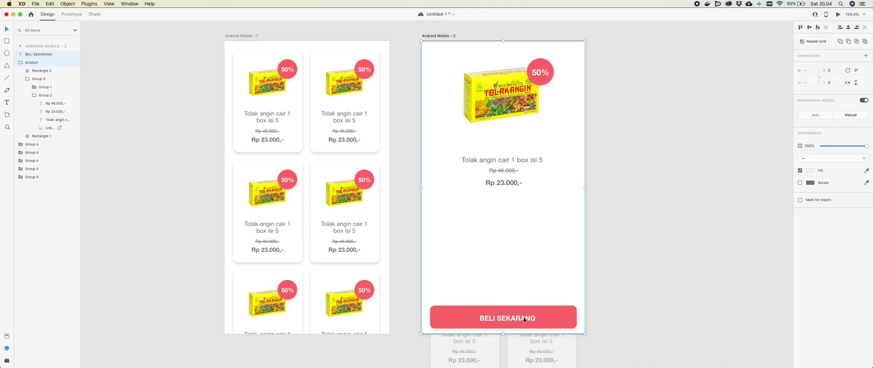
key(super+s)
- Move the BELI SEKARANG layer into the product group above the button rectangle and align the two at their vertical middles
drag(39, 53, 43, 72)
click(31, 145)
drag(38, 56, 33, 64)
shift+click(558, 326)
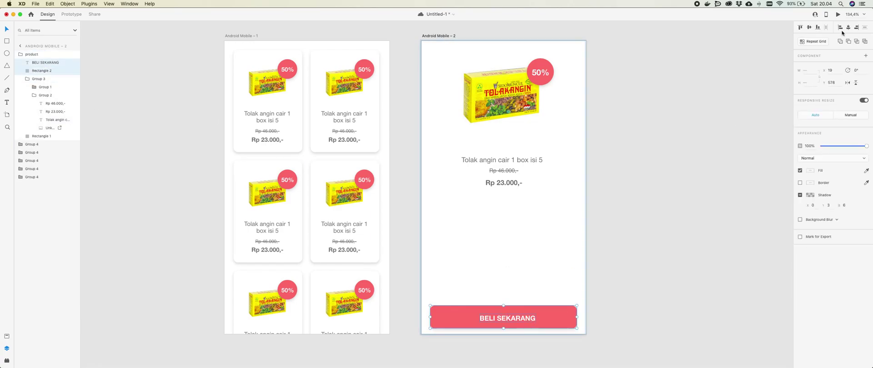
click(809, 27)
click(646, 292)
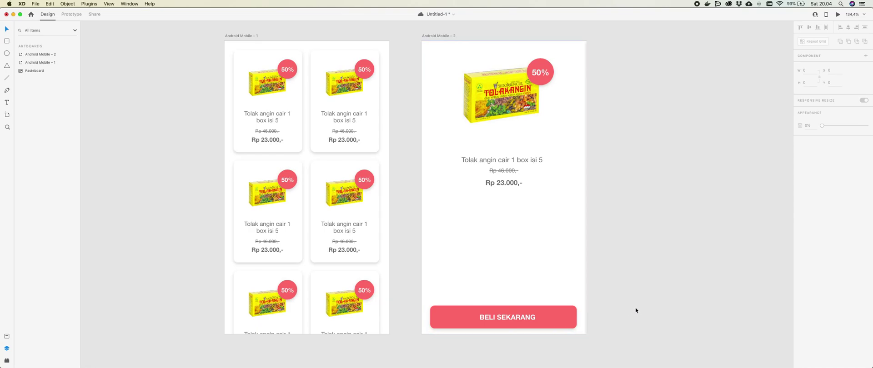
- Group the BELI SEKARANG label with its button rectangle and save the document
scroll(635, 308, up, 2)
double_click(530, 332)
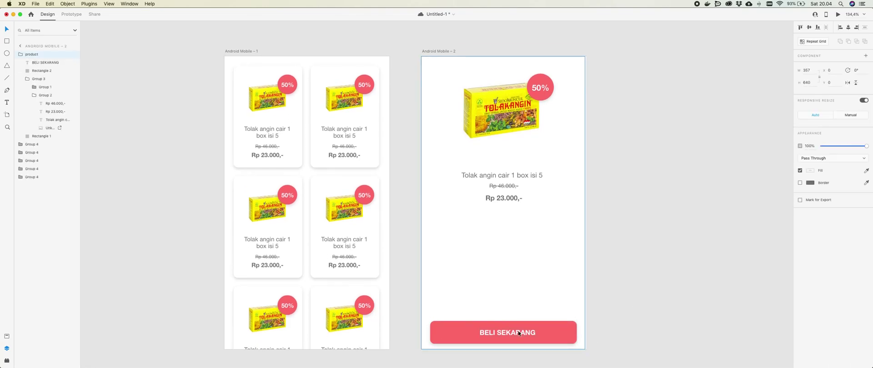
shift+click(552, 334)
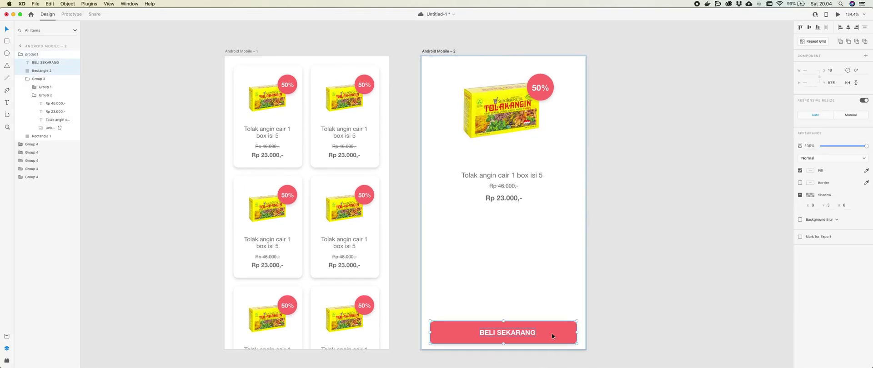
key(super+g)
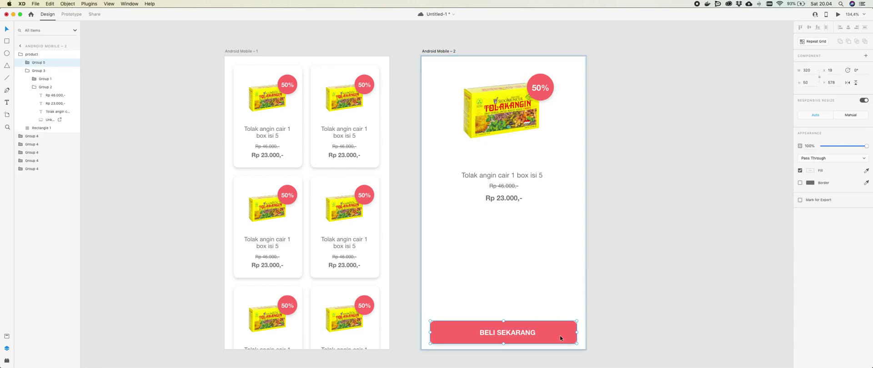
key(super+s)
- Draw a 320 × 222 card between the price and the button, with corner radius 10, no border and a shadow
click(7, 42)
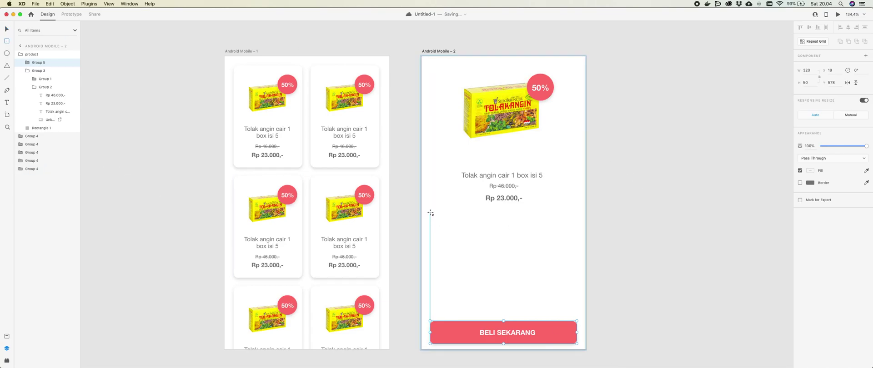
drag(430, 212, 576, 313)
click(827, 171)
text(10)
key(Return)
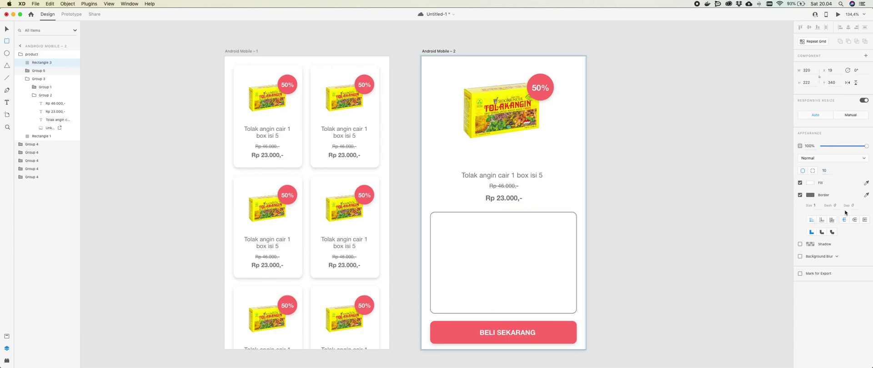
click(801, 195)
click(800, 207)
click(755, 234)
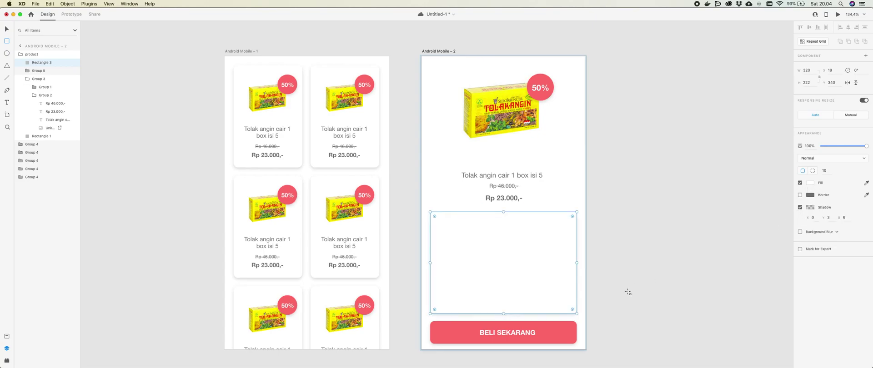
- Add the text Description near the top of the card, with fill #707070 and Regular weight
click(7, 104)
click(439, 222)
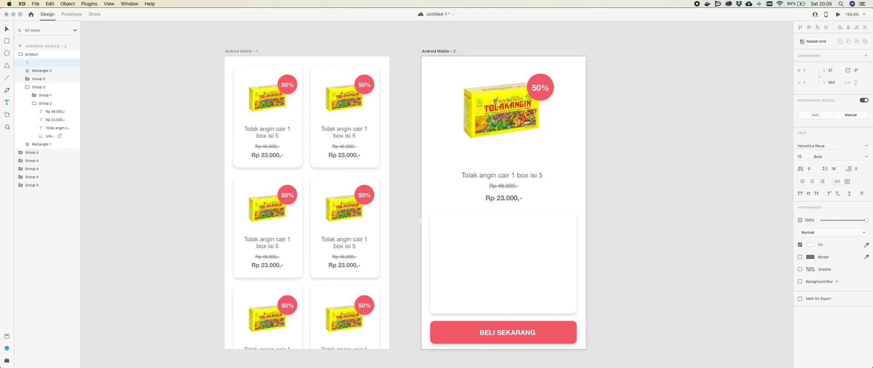
text(escription)
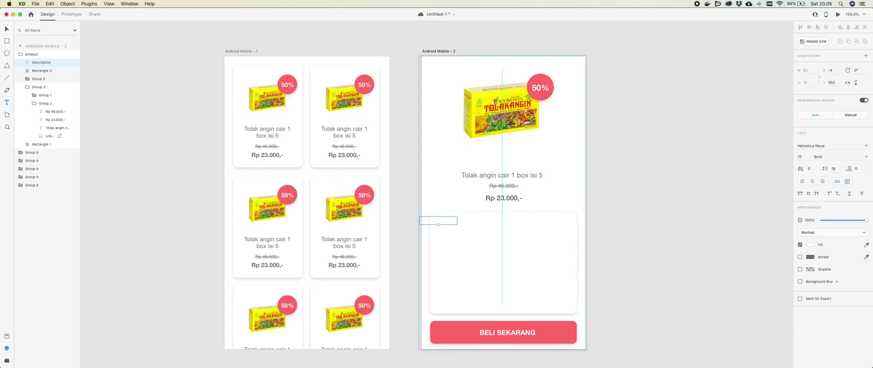
click(810, 245)
click(748, 249)
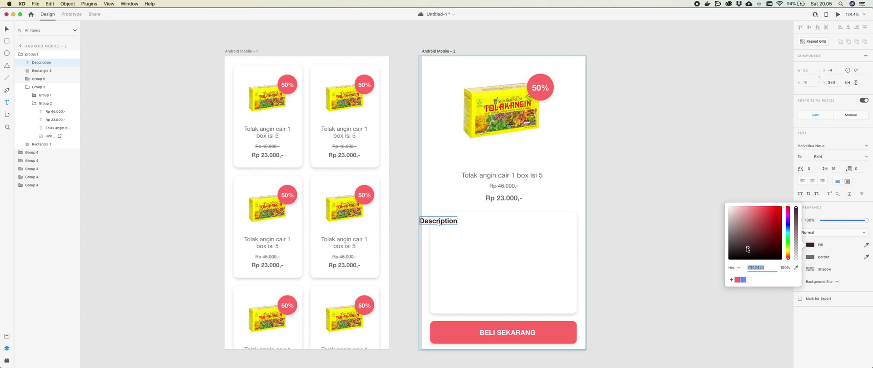
text(707070)
key(Return)
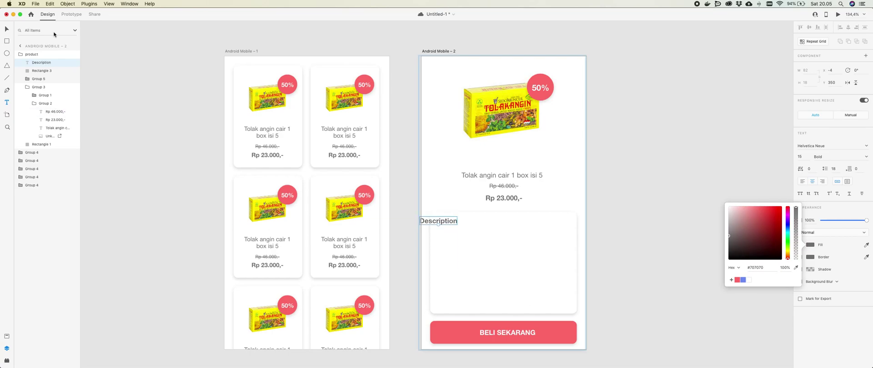
click(822, 157)
text(Regular)
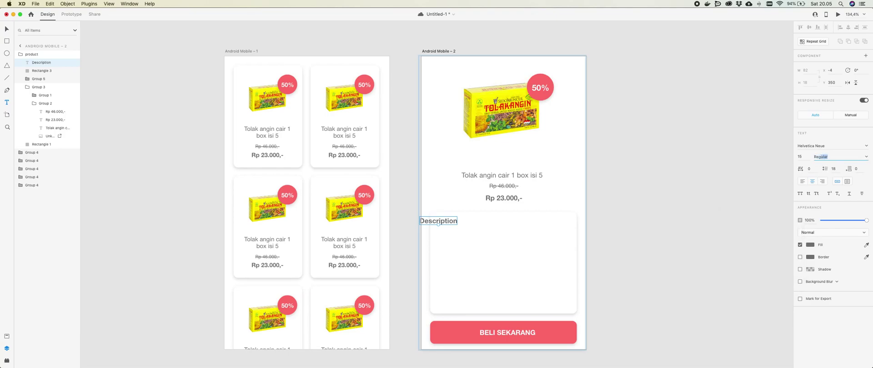
key(Return)
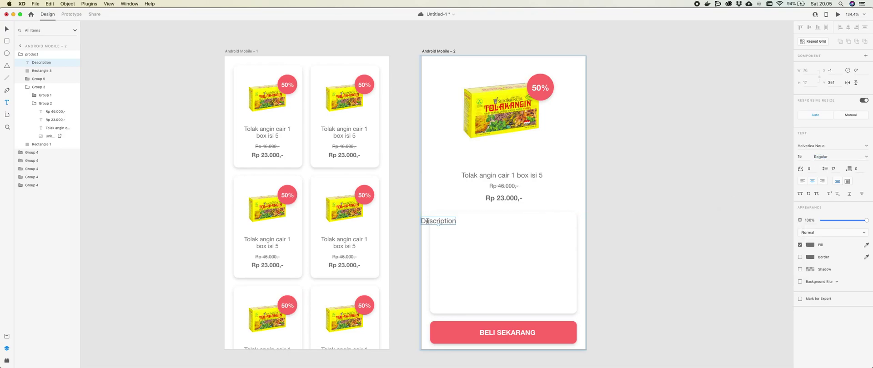
- Move the Description text inside the card's upper-left corner, down to Y 350
click(7, 29)
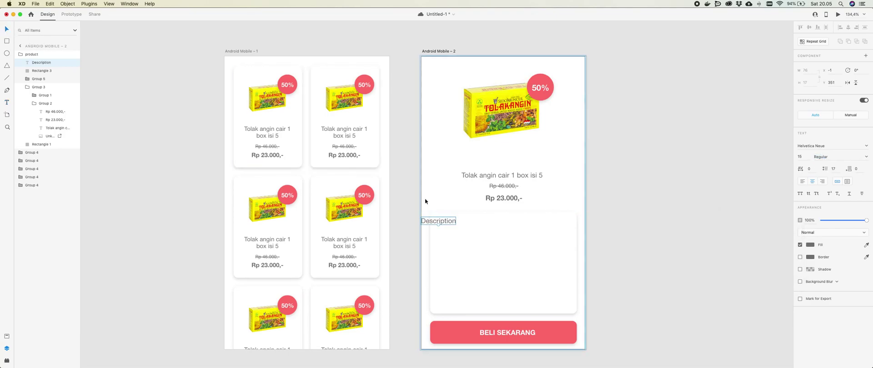
drag(437, 222, 453, 224)
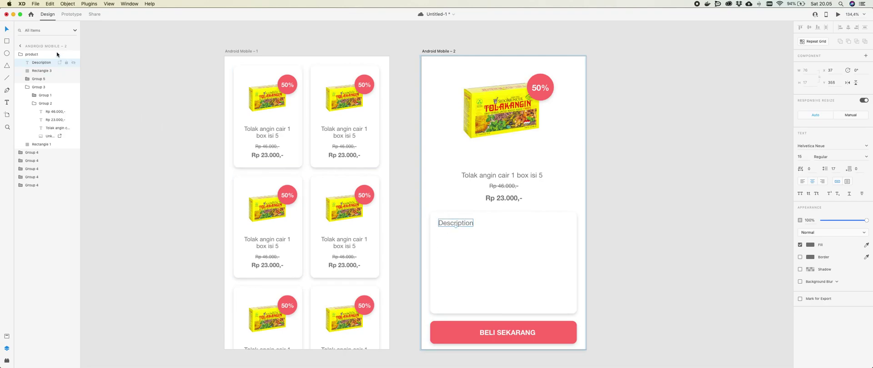
drag(453, 224, 446, 215)
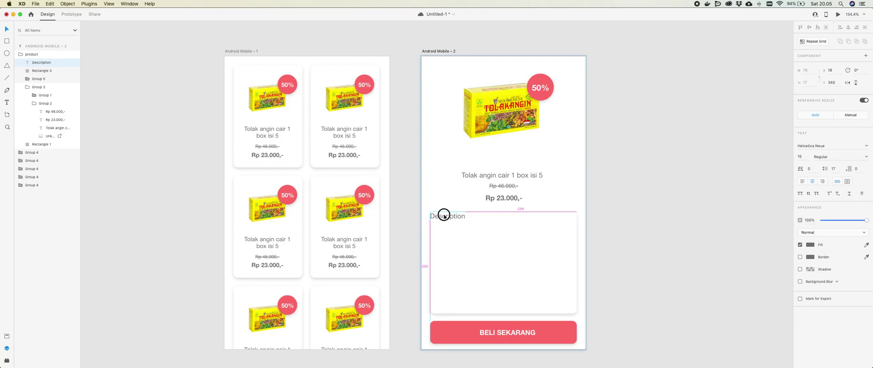
key(shift+Right)
key(shift+Down)
key(shift+Up)
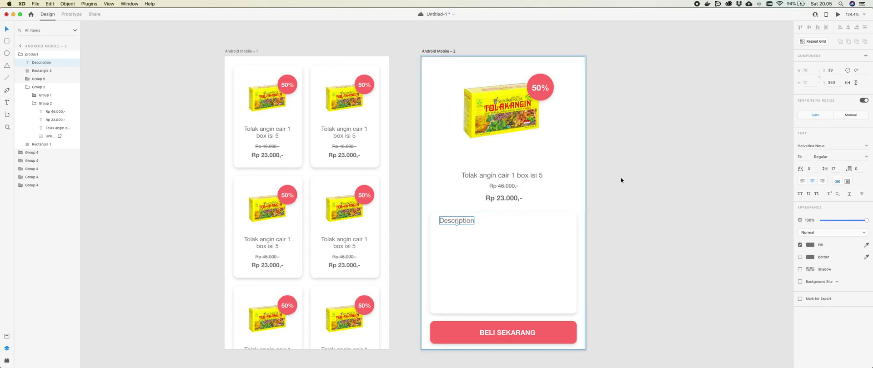
- Set the Description text's font size to 13
click(800, 157)
text(13)
key(Return)
- Nudge the Description text to X 34, Y 350 so it keeps an even inset from the card's upper-left corner
drag(481, 218, 471, 217)
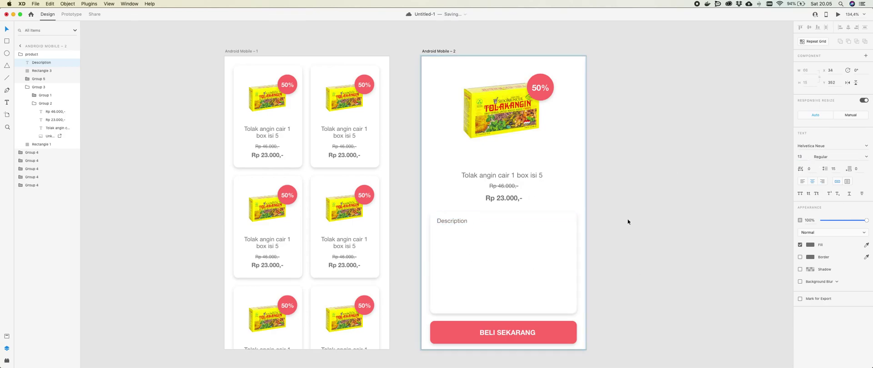
key(Left)
key(Left)
key(Up)
key(Up)
key(Up)
key(Up)
key(Up)
key(Up)
key(Up)
key(Up)
key(Up)
key(Up)
key(Up)
key(Up)
key(shift+Right)
key(shift+Right)
key(shift+Down)
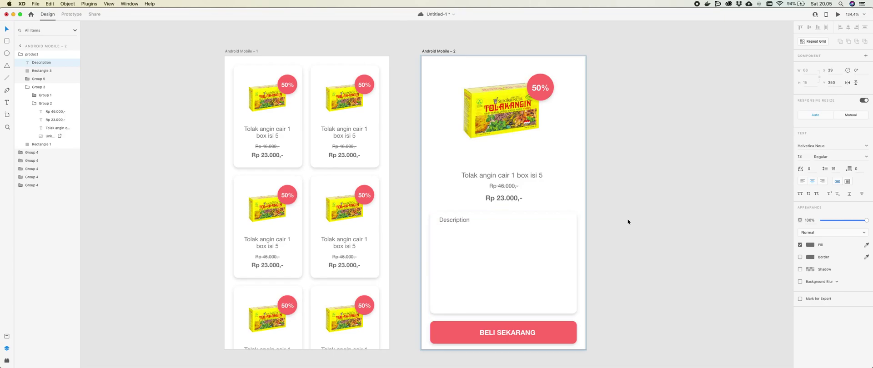
key(shift+Left)
key(shift+Right)
key(Left)
key(Left)
key(Left)
key(Left)
key(Left)
- Duplicate the Description text below itself at Y 370 and turn the copy into a left-aligned area text box of about 277 × 64
key(super+d)
drag(455, 223, 459, 230)
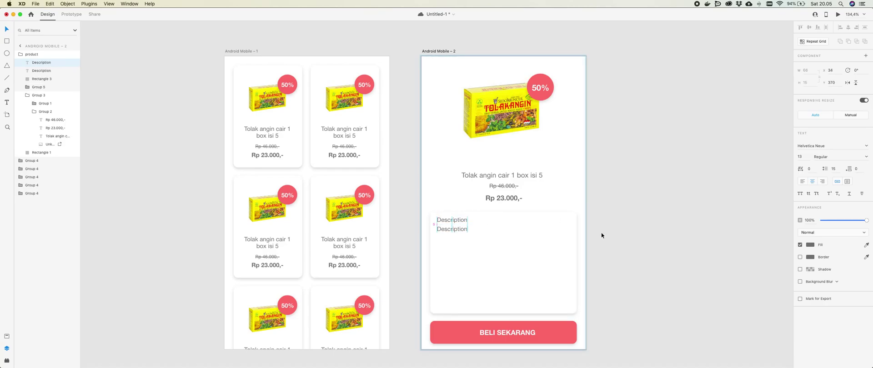
click(847, 180)
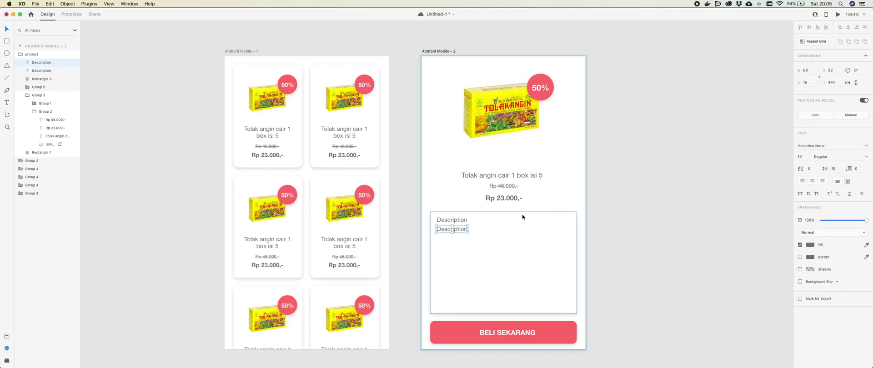
drag(469, 232, 564, 255)
click(803, 181)
- Replace the copied text with "This is sample text description for detail product testing animation mock up using XD"
double_click(458, 230)
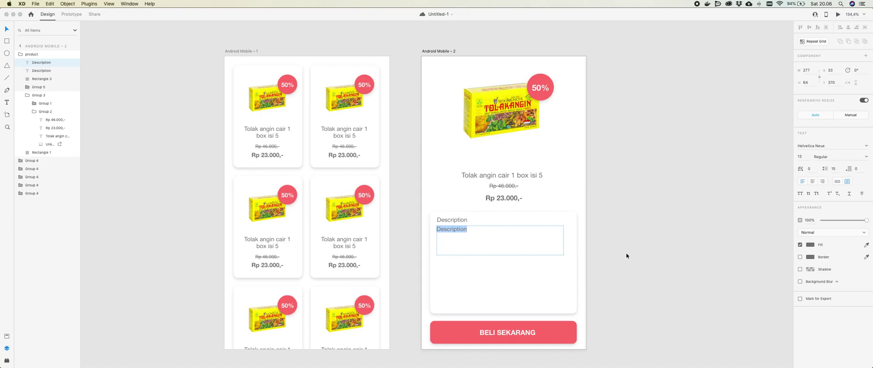
text(This is sample te)
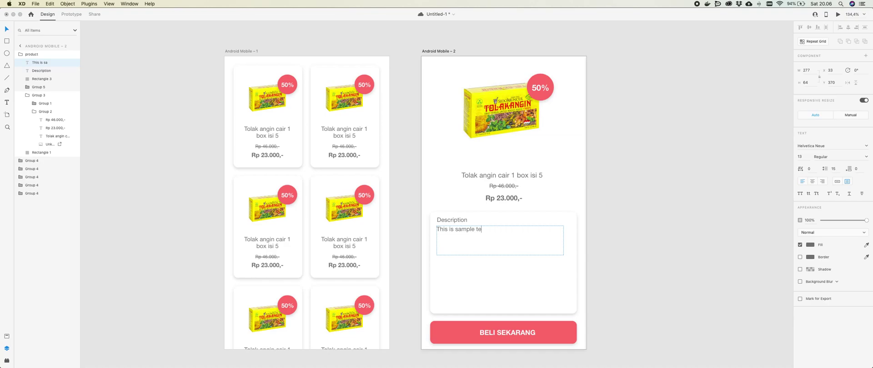
text(xt description for detail product testing)
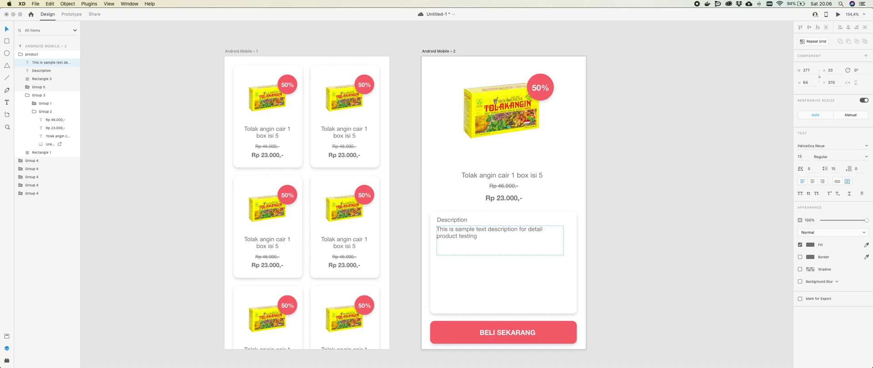
text( animation mock up using XD)
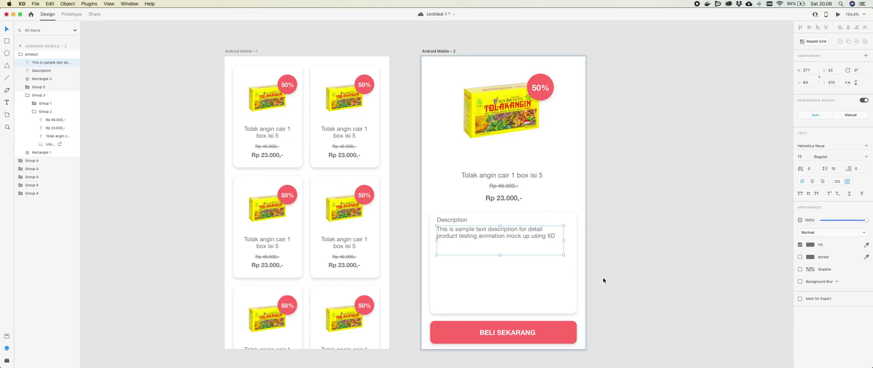
click(648, 303)
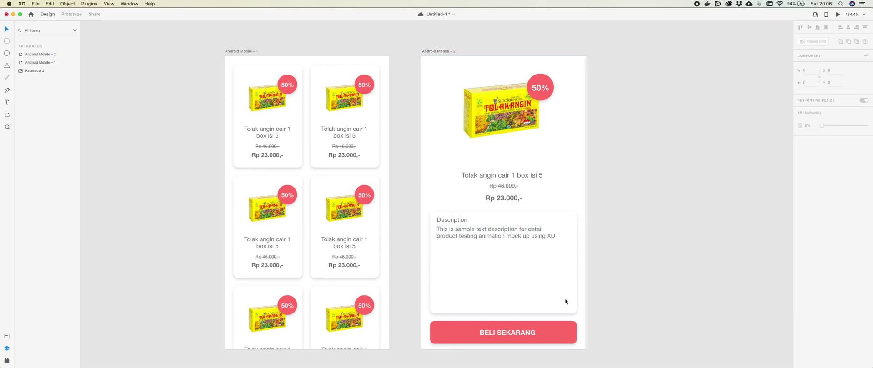
- Shorten the description card to a height of about 83 and shrink the sample text box to fit inside it
click(473, 294)
double_click(503, 292)
drag(503, 314, 504, 250)
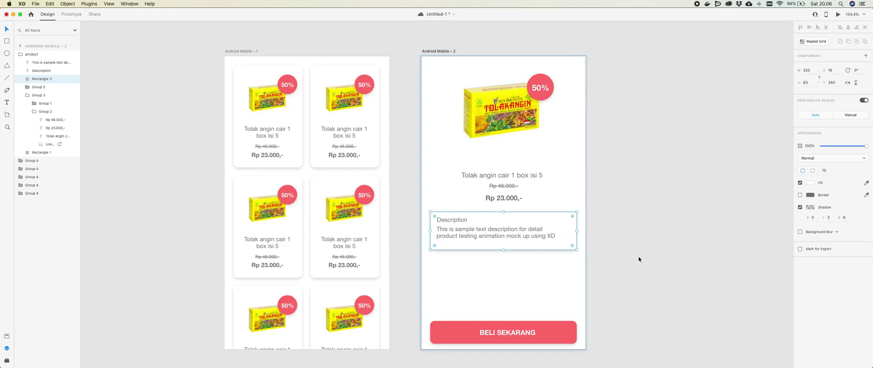
click(517, 250)
drag(500, 255, 499, 242)
click(672, 273)
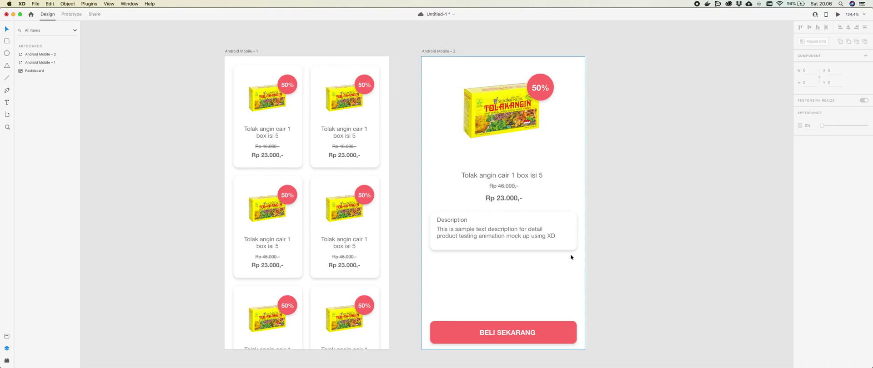
click(563, 242)
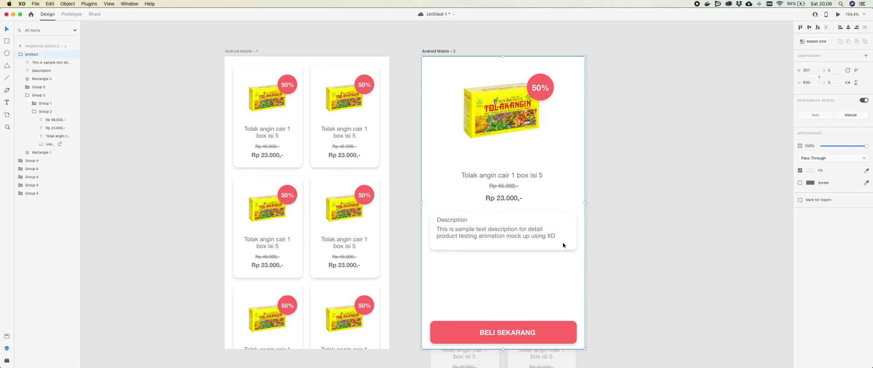
- Group the Description heading with its sample text, and group that pair with the description card background
double_click(446, 222)
shift+click(453, 234)
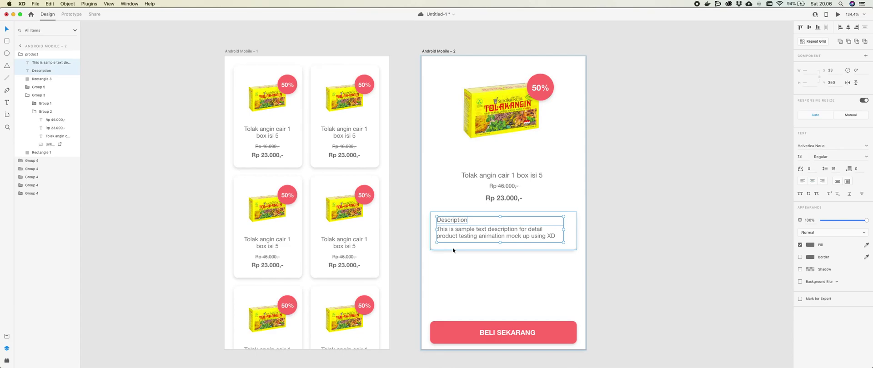
key(super+g)
shift+click(567, 246)
key(super+g)
click(662, 255)
- Move the grouped description card down to Y 380 on the product detail screen
click(564, 249)
click(538, 243)
click(537, 243)
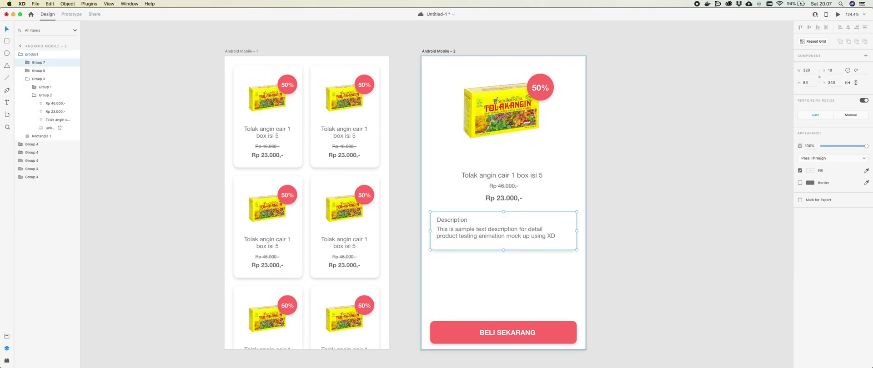
key(shift+Down)
key(shift+Down)
key(shift+Down)
key(shift+Down)
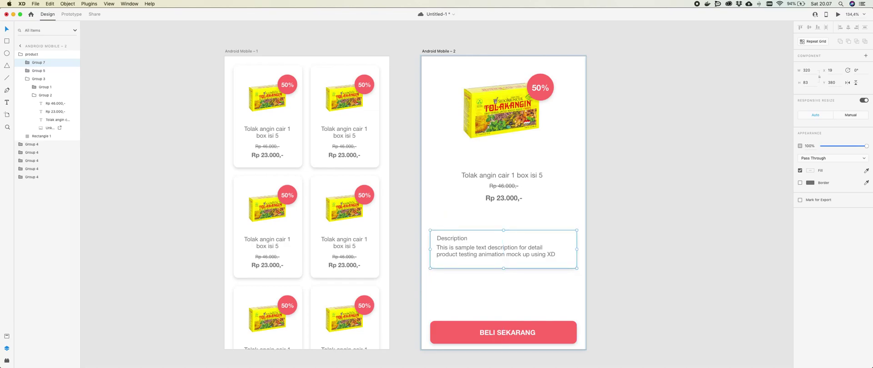
click(625, 203)
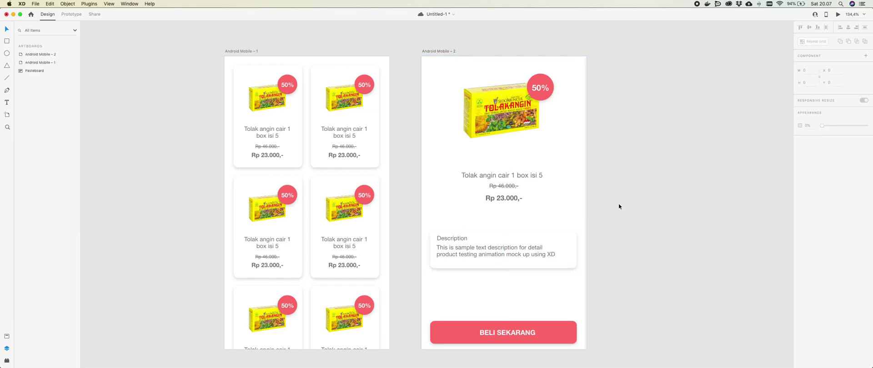
- Draw a borderless rectangle about 96 × 24 above the description card's left end, with corner radius 10 and a shadow
click(6, 54)
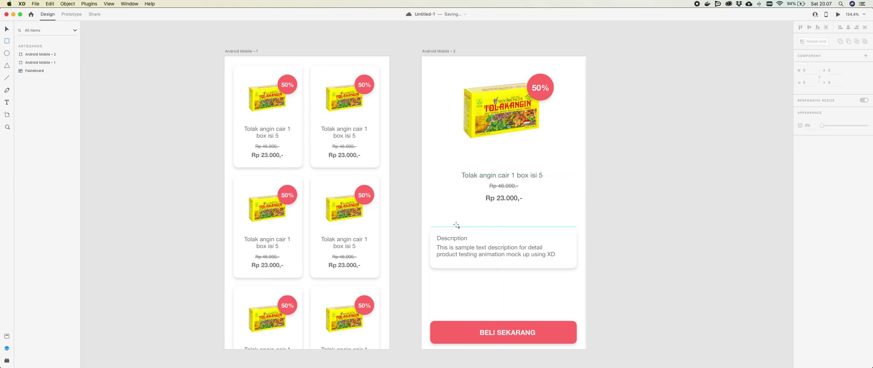
drag(431, 213, 474, 224)
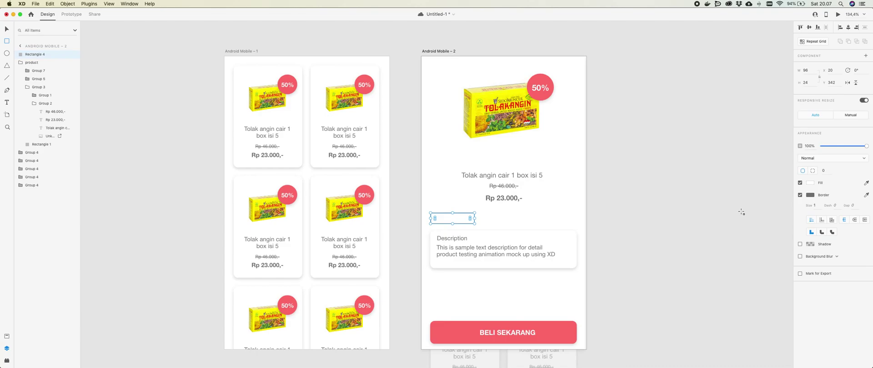
click(800, 195)
click(823, 170)
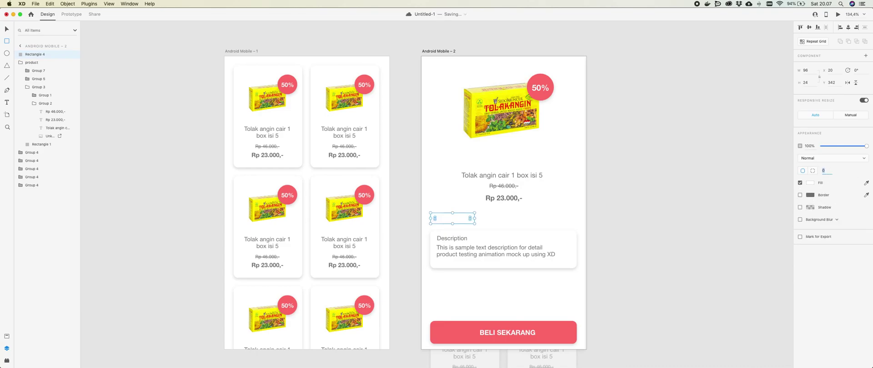
text(10)
key(Return)
click(800, 207)
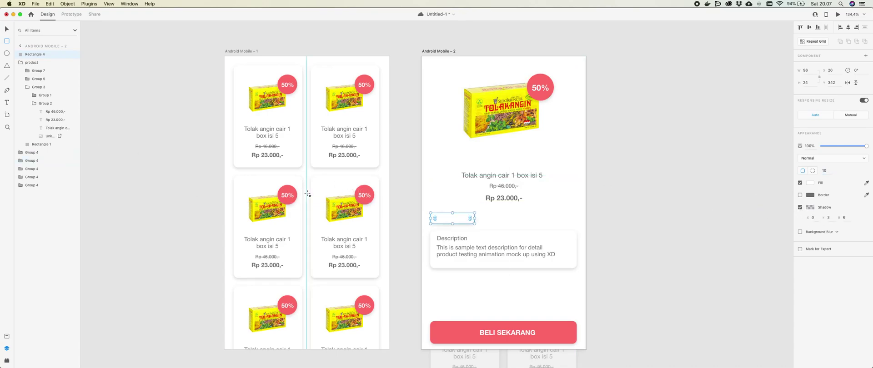
- Increase the small rectangle's corner radius to about 12 and enlarge it to about 112 × 28
click(7, 29)
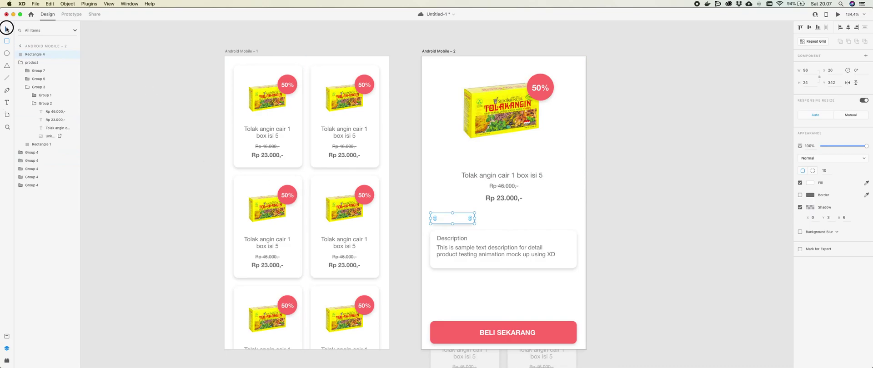
drag(466, 219, 464, 219)
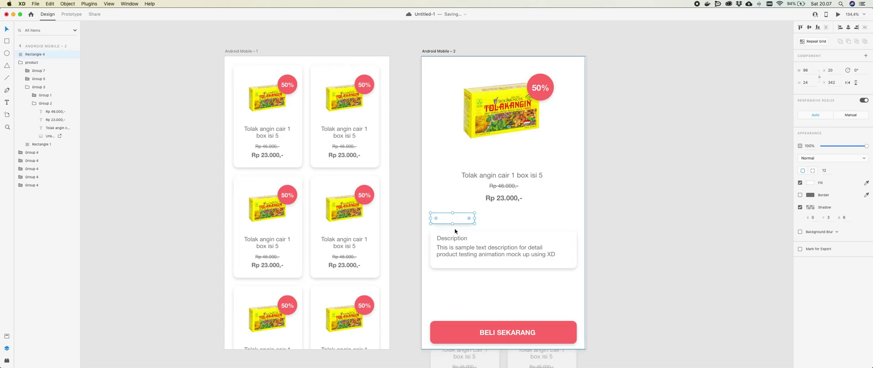
scroll(466, 226, up, 3)
scroll(465, 226, up, 5)
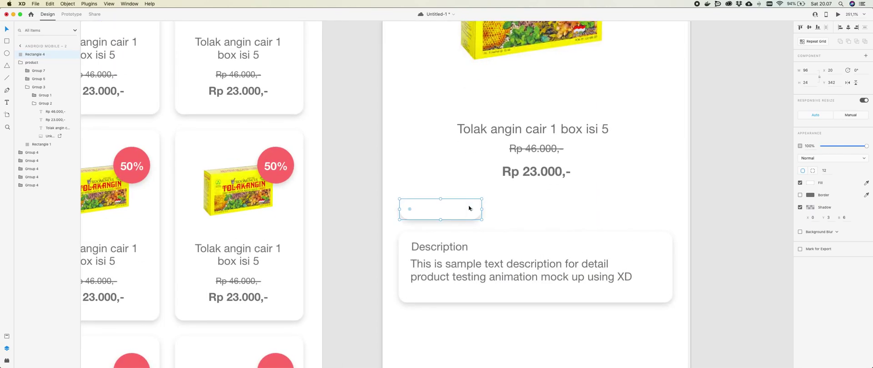
drag(484, 200, 466, 212)
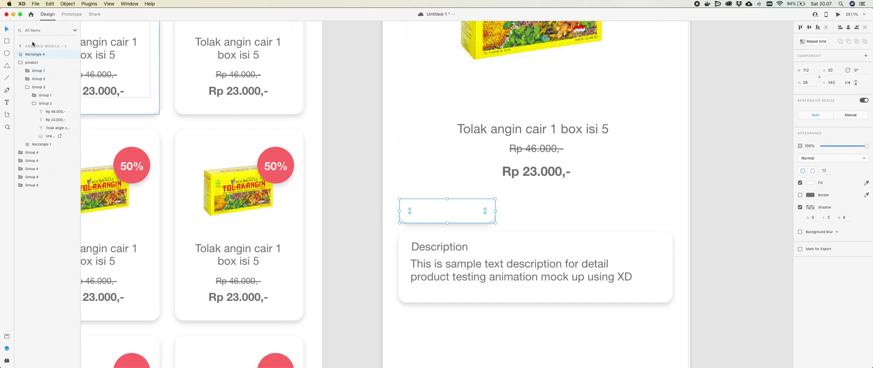
- Duplicate the description card group and move the copy down by 100 to sit just above the BELI SEKARANG button
click(579, 296)
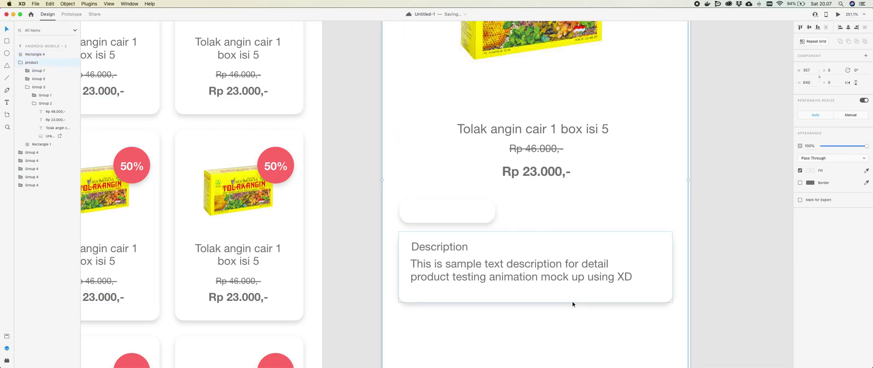
double_click(555, 294)
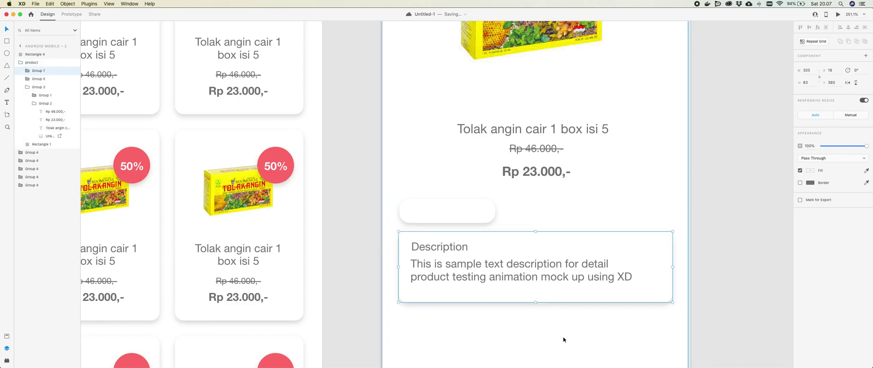
key(super+d)
scroll(551, 328, down, 5)
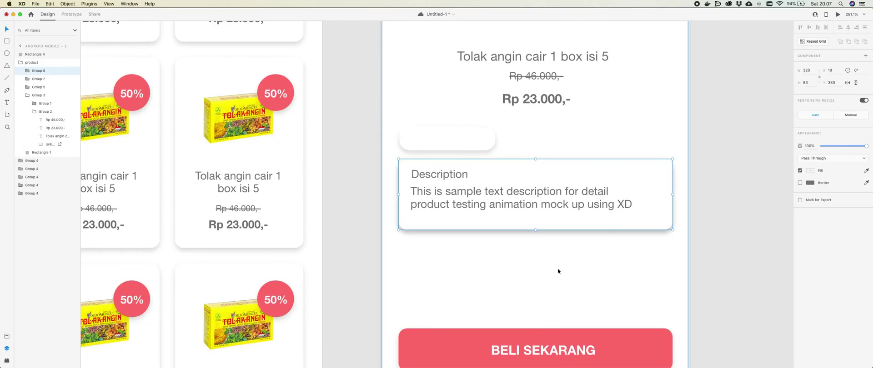
key(shift+Down)
key(shift+Down)
key(shift+Down)
key(shift+Down)
key(shift+Down)
key(shift+Down)
key(shift+Down)
key(shift+Down)
key(shift+Down)
key(shift+Down)
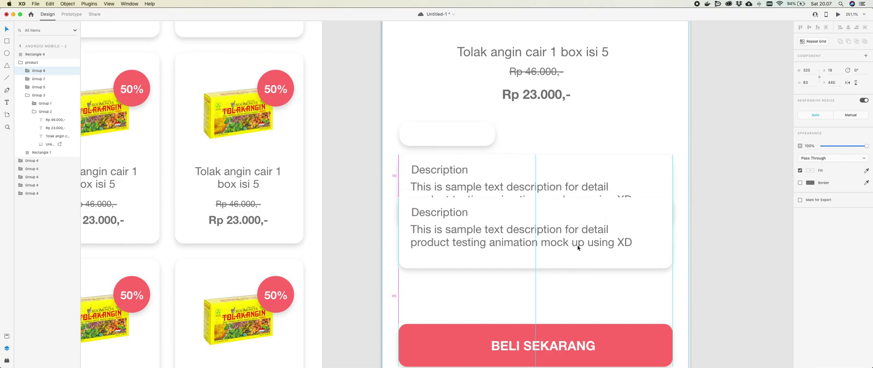
- Delete the sample description text from the upper card, keeping its heading
click(570, 171)
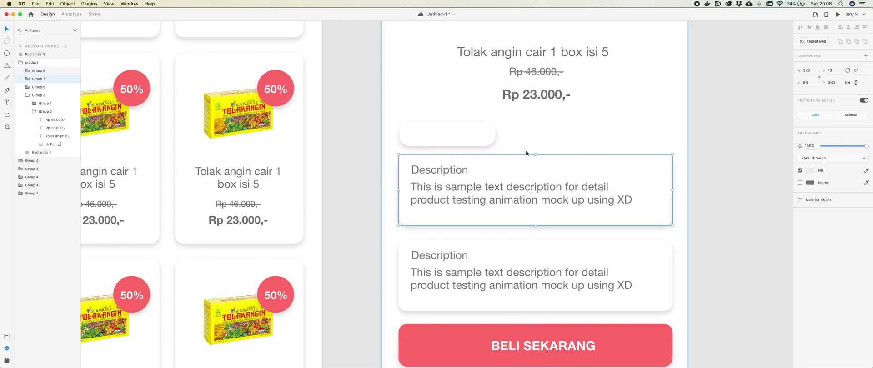
double_click(522, 190)
double_click(517, 189)
key(Delete)
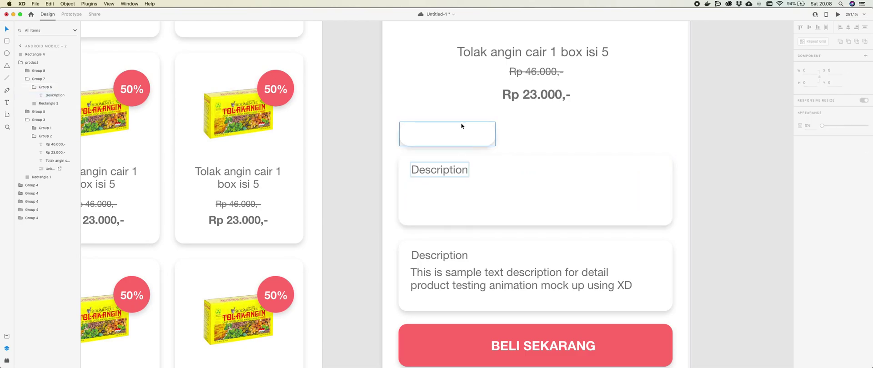
- Move the small rounded rectangle into the upper card's group and place it below the heading at X 34, Y 417
click(464, 170)
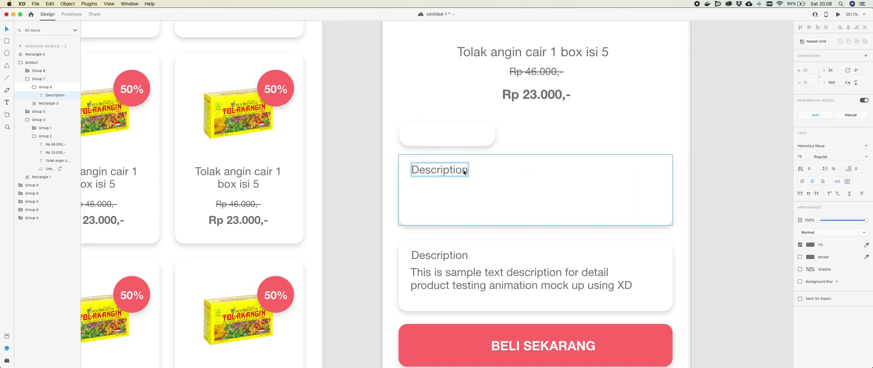
click(479, 138)
key(Delete)
click(455, 188)
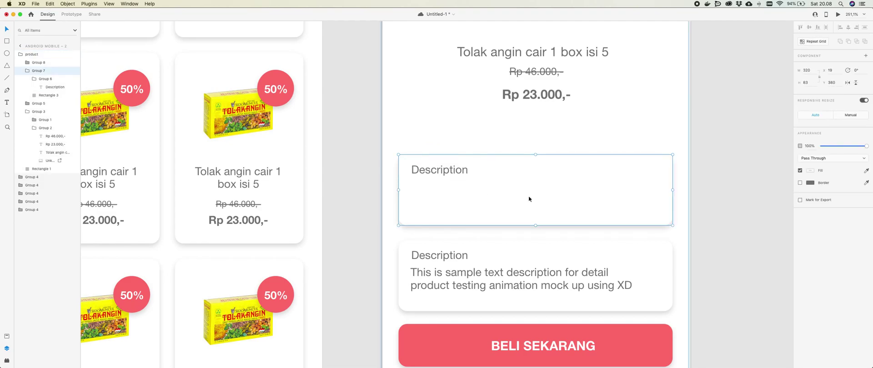
key(super+z)
drag(471, 148, 473, 198)
- Try replacing the upper card's Description heading with "Varian", and undo the heading edits
double_click(452, 169)
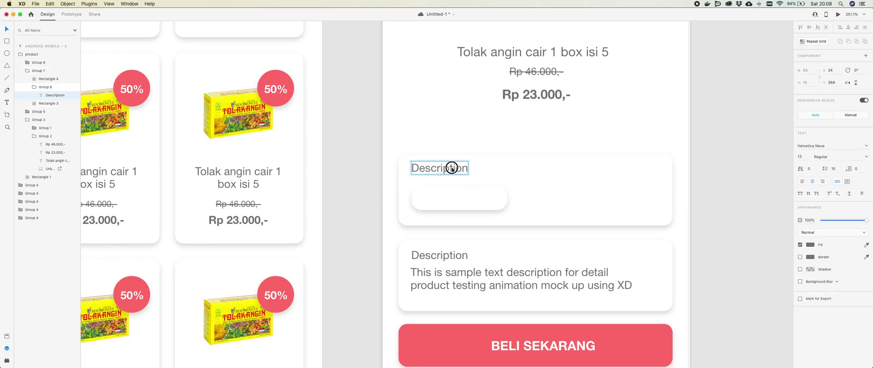
double_click(452, 169)
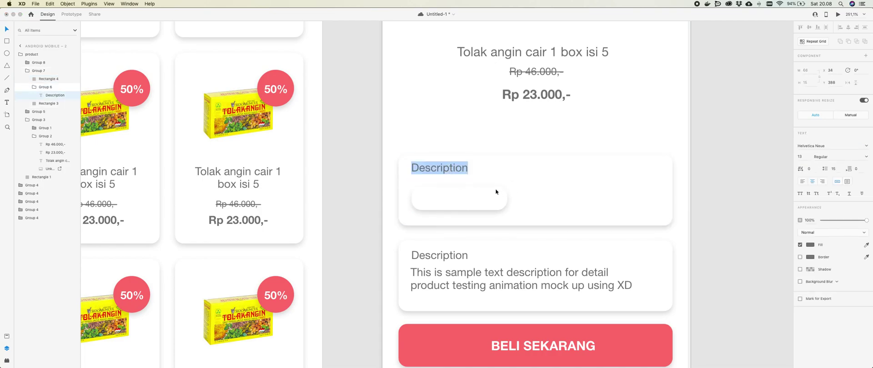
key(Down)
key(Down)
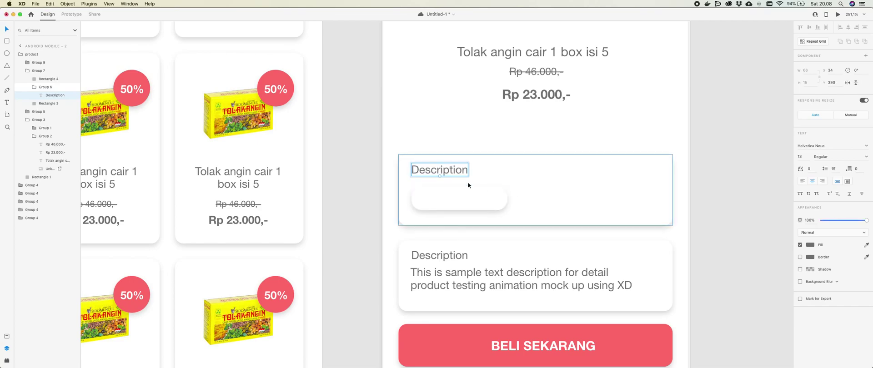
double_click(445, 170)
text(Varian)
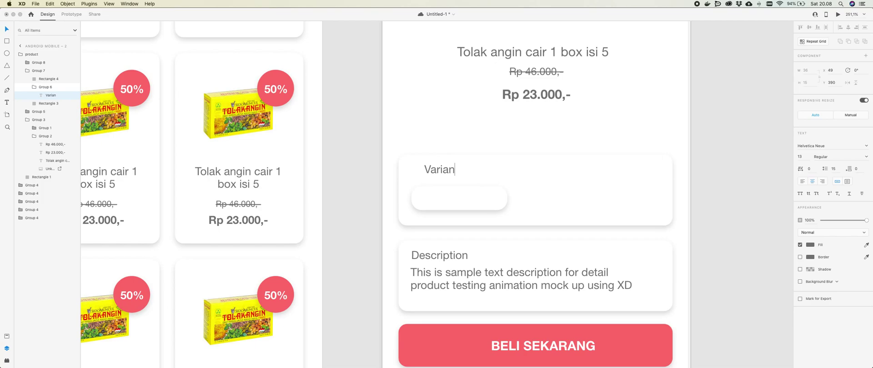
key(Escape)
key(super+z)
key(super+z)
key(super+z)
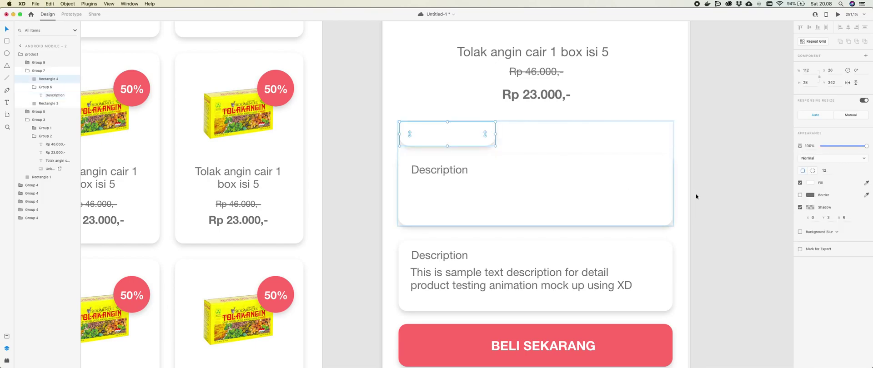
key(super+shift+z)
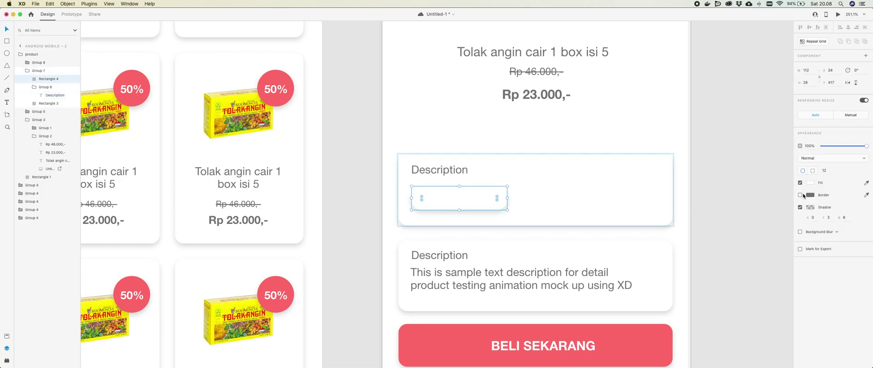
- Left-align the upper card's Description heading and replace its text with "Varian :"
click(446, 171)
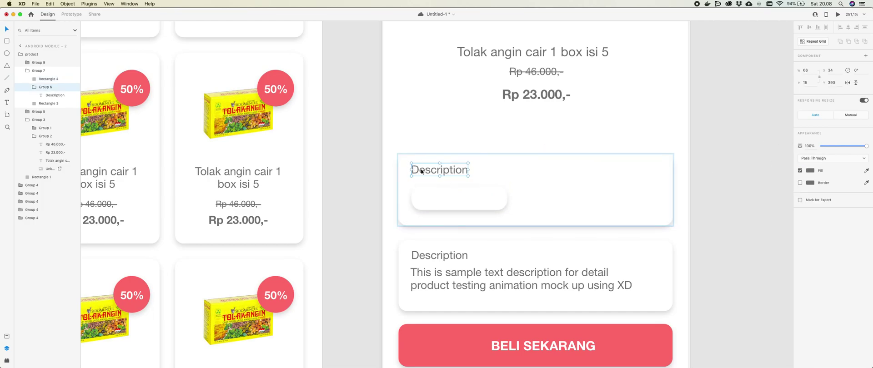
double_click(426, 172)
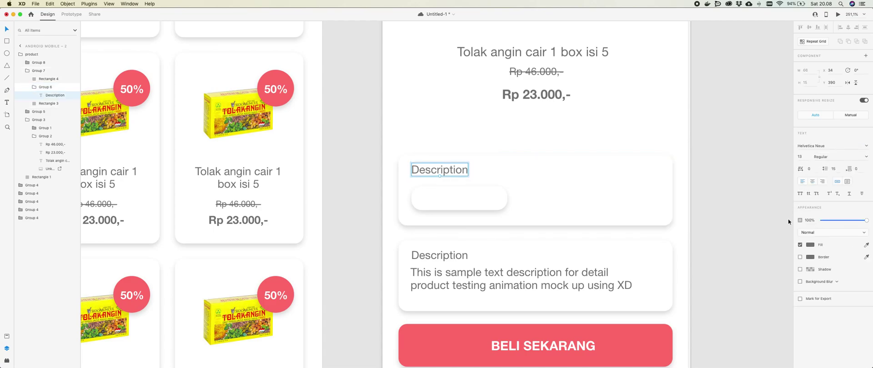
double_click(455, 172)
text(Varian)
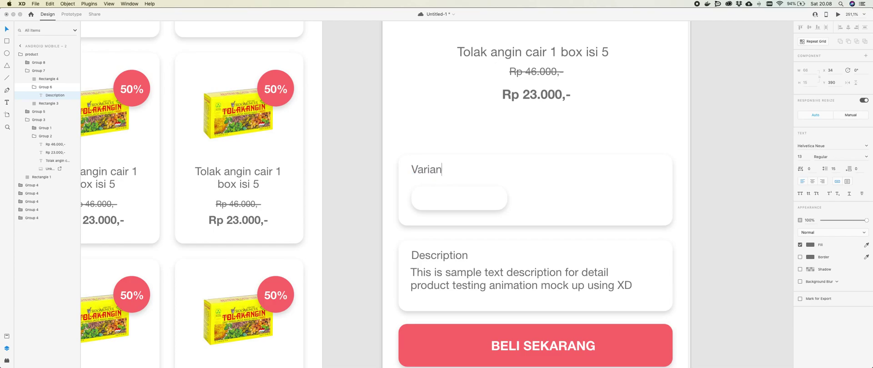
text( L:)
key(BackSpace)
key(BackSpace)
text(:)
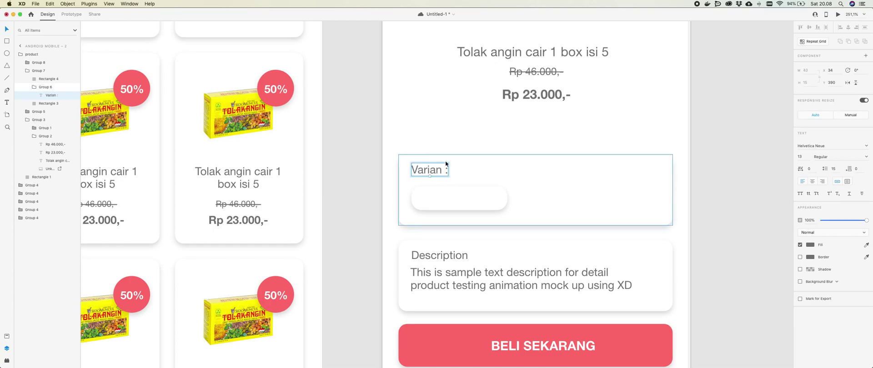
- Add the text "Expire : April 2020" over the small rounded rectangle in the Varian card
click(448, 197)
drag(447, 196, 451, 207)
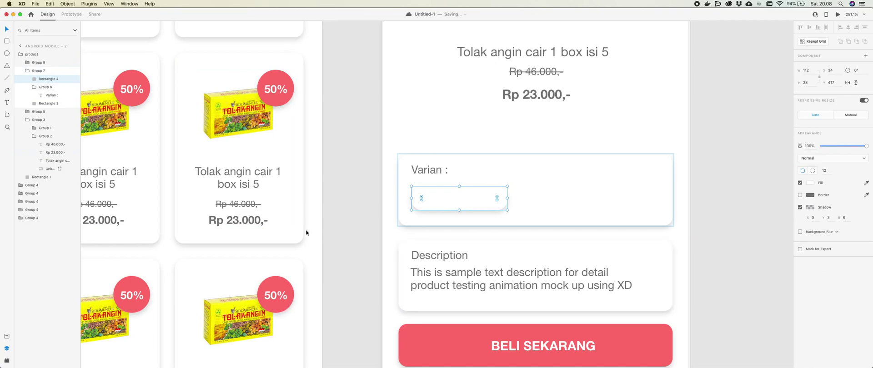
click(7, 107)
click(429, 200)
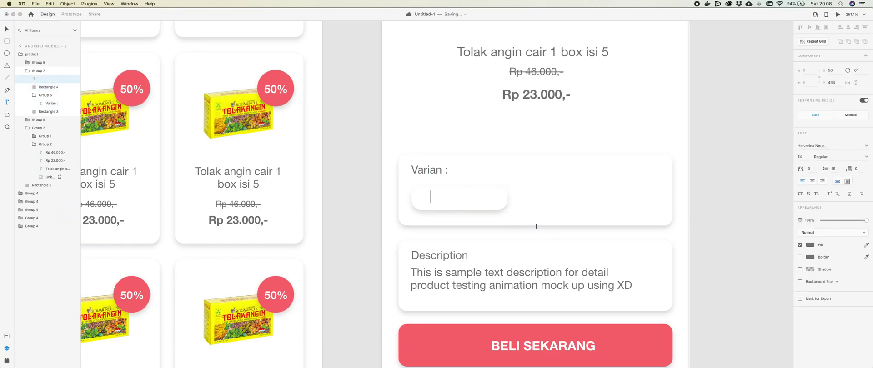
text(Expire)
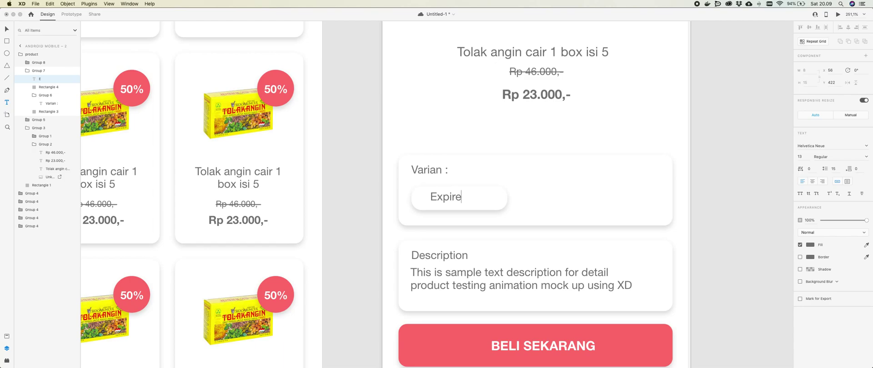
text( : April 2020)
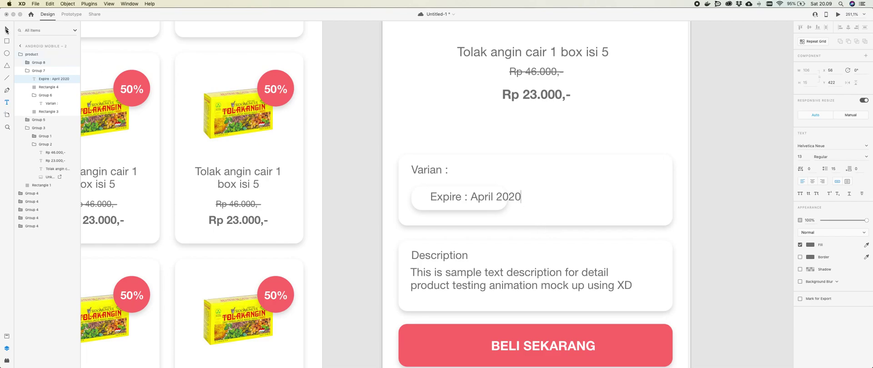
double_click(482, 199)
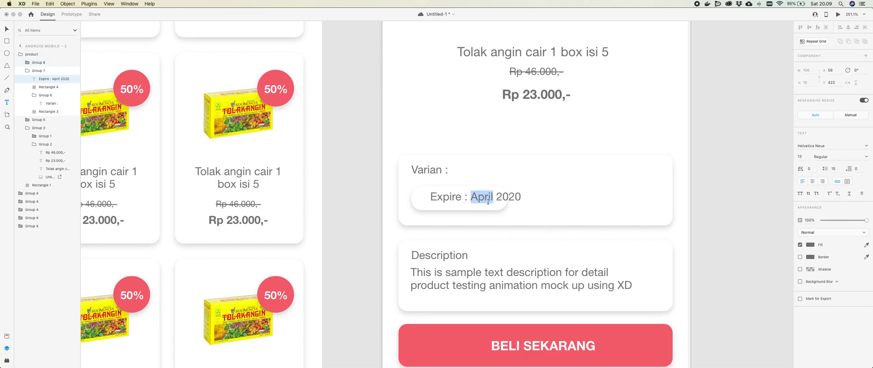
- Replace April with "Juli" in the Varian card's expiry label so it reads "Expire : Juli 2020"
text(desember)
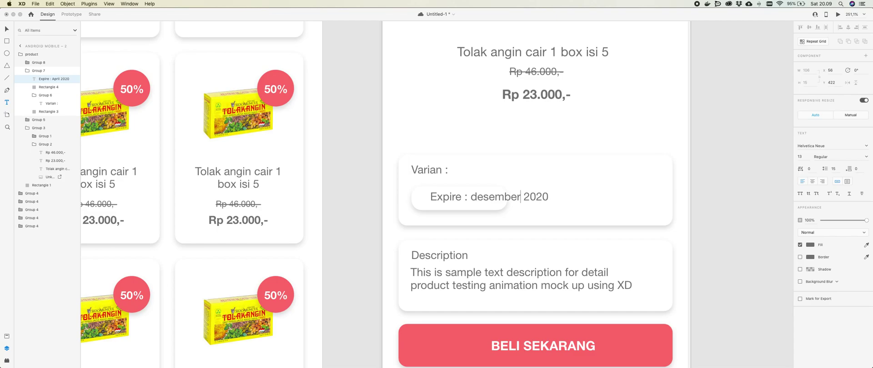
key(BackSpace)
key(BackSpace)
key(BackSpace)
key(BackSpace)
key(BackSpace)
key(BackSpace)
key(BackSpace)
key(BackSpace)
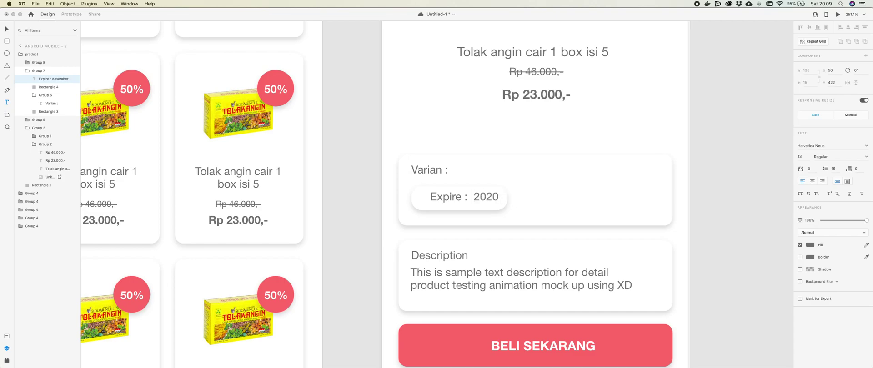
text(Juli)
click(8, 31)
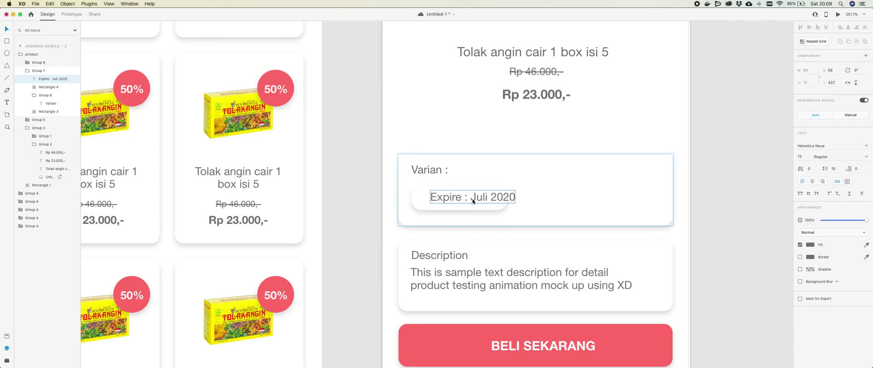
- Widen the small rounded rectangle to 128 and centre the expiry label inside it horizontally and vertically
click(487, 205)
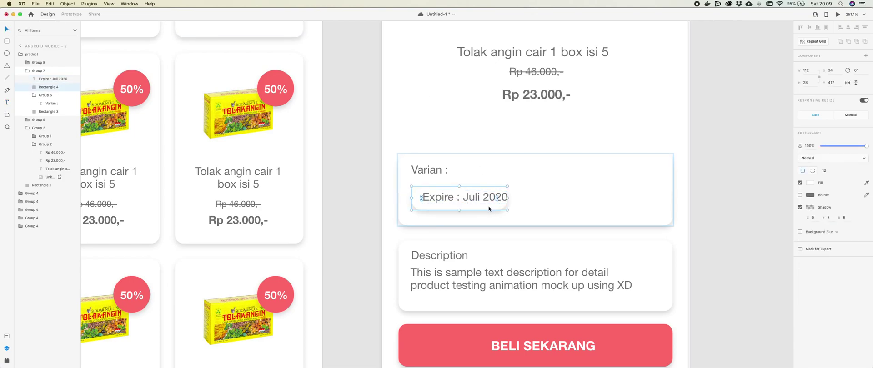
drag(508, 198, 521, 199)
click(496, 198)
shift+click(504, 206)
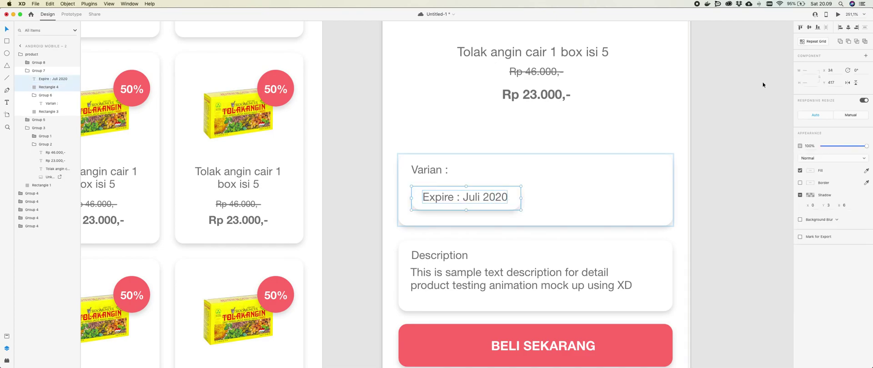
click(848, 28)
click(809, 28)
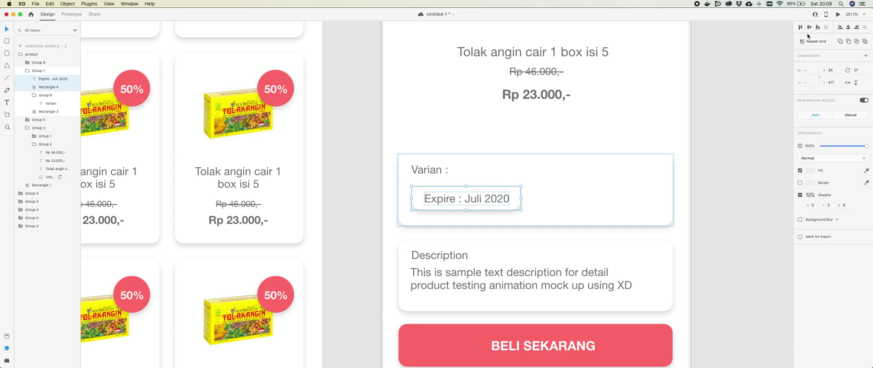
- Group the expiry label with its rectangle, and place a duplicate of the group beside it at X 172, Y 417
key(super+g)
click(562, 208)
click(475, 200)
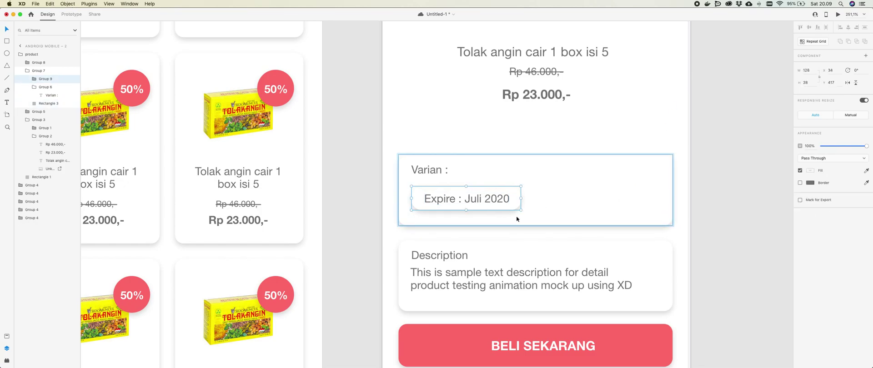
drag(514, 203, 585, 203)
key(super+z)
key(super+d)
drag(511, 205, 623, 204)
key(shift+Right)
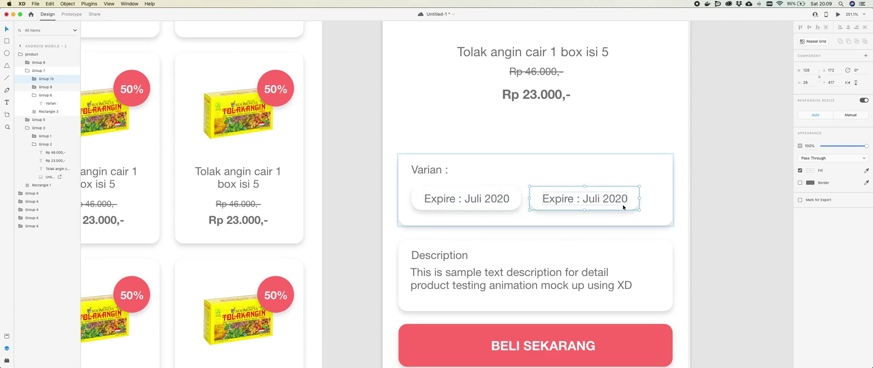
- Fill the first expiry option's rounded rectangle with the saved blue swatch
double_click(517, 205)
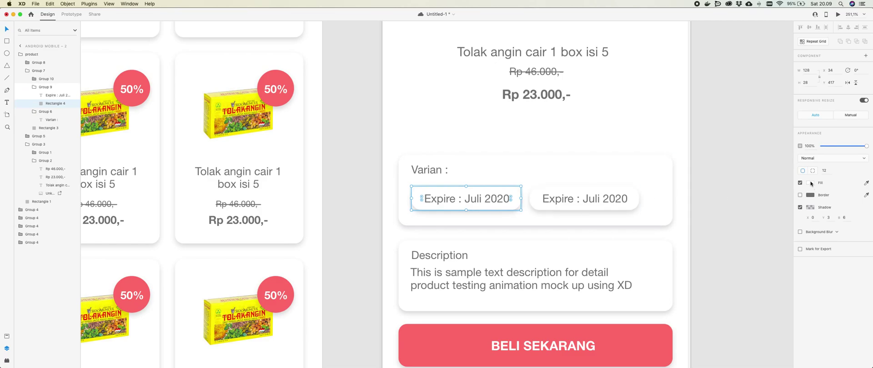
click(810, 183)
drag(732, 173, 721, 171)
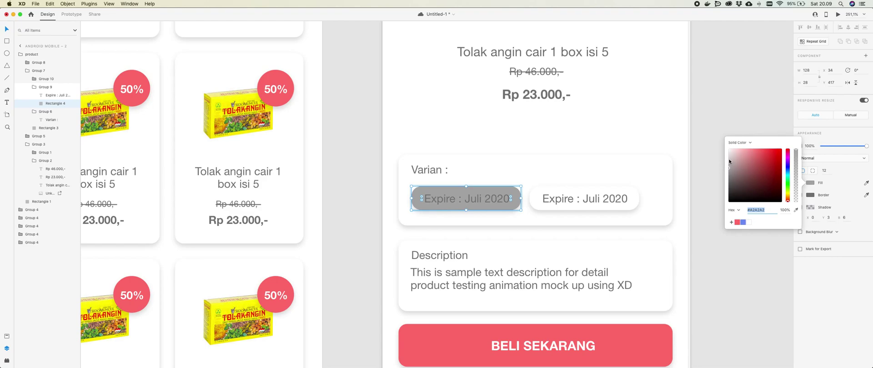
click(743, 223)
drag(731, 150, 712, 140)
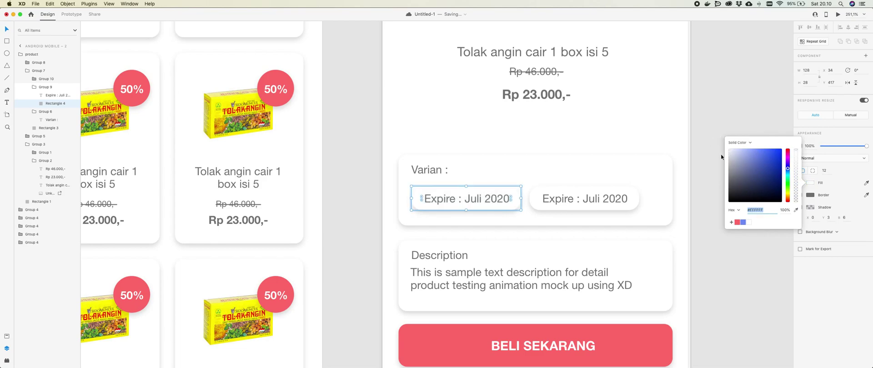
click(787, 195)
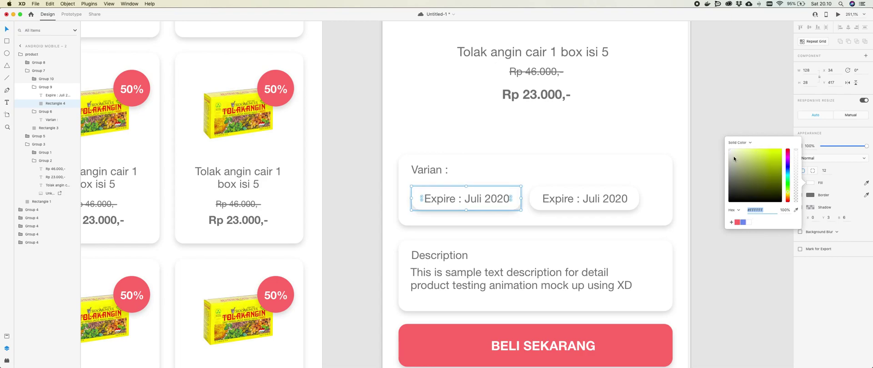
drag(740, 157, 722, 128)
drag(765, 195, 713, 156)
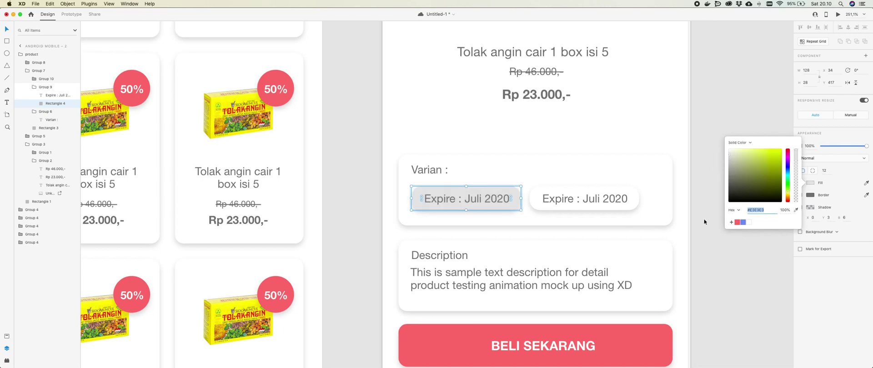
click(743, 223)
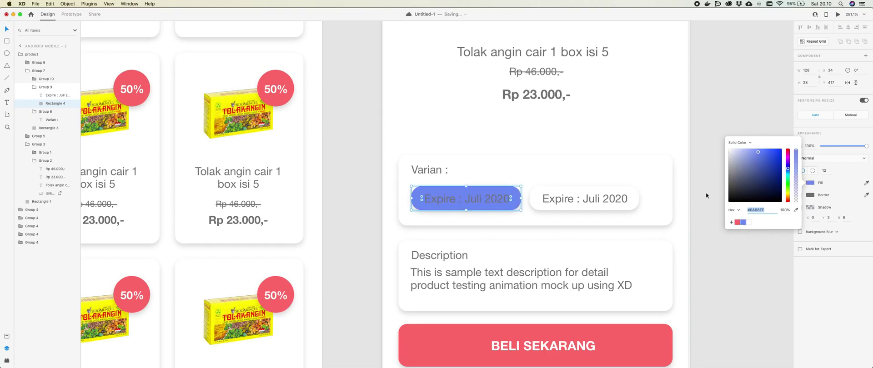
- Set the text colour of the first expiry option's label to white, #FFFFFF
click(492, 201)
key(Return)
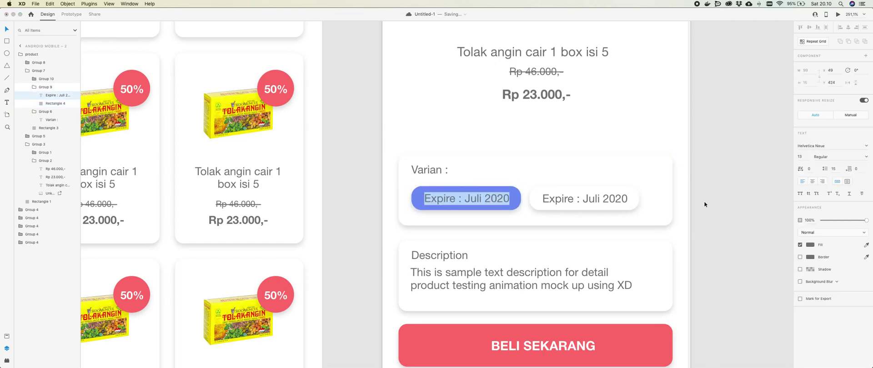
click(811, 245)
click(724, 210)
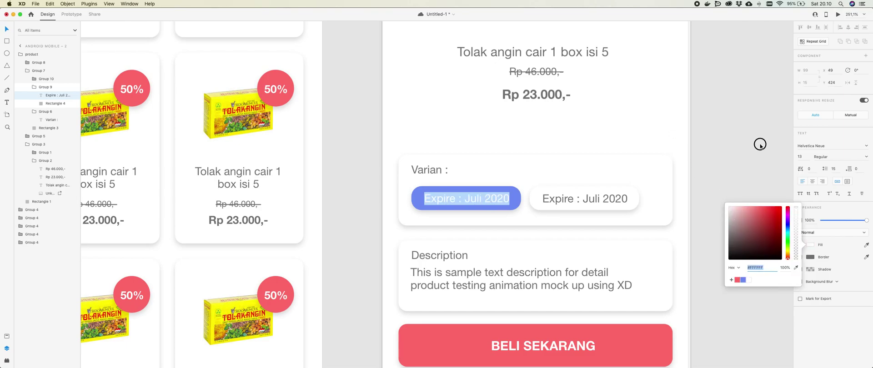
key(Escape)
click(735, 194)
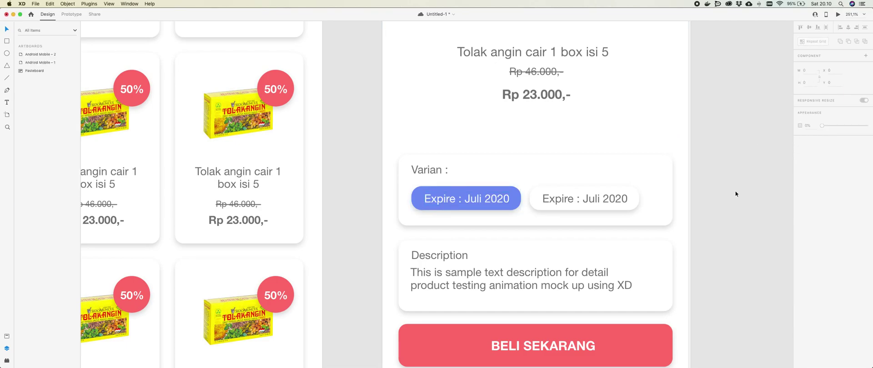
- Move the Varian card up to Y 330, just below the product price, and save the document
scroll(724, 193, down, 3)
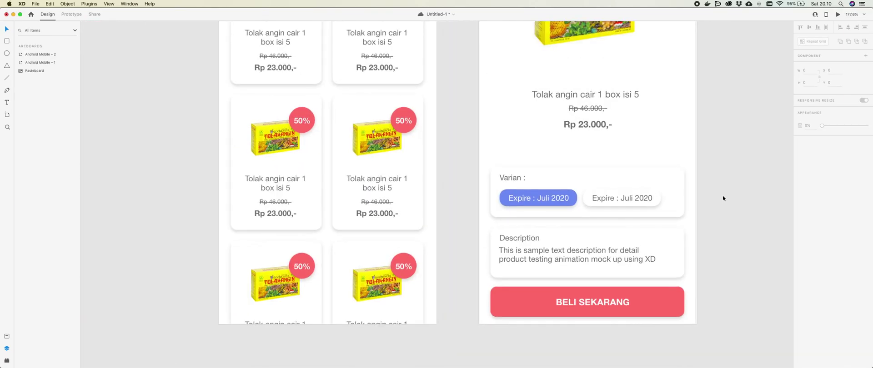
scroll(730, 192, up, 3)
scroll(694, 236, down, 2)
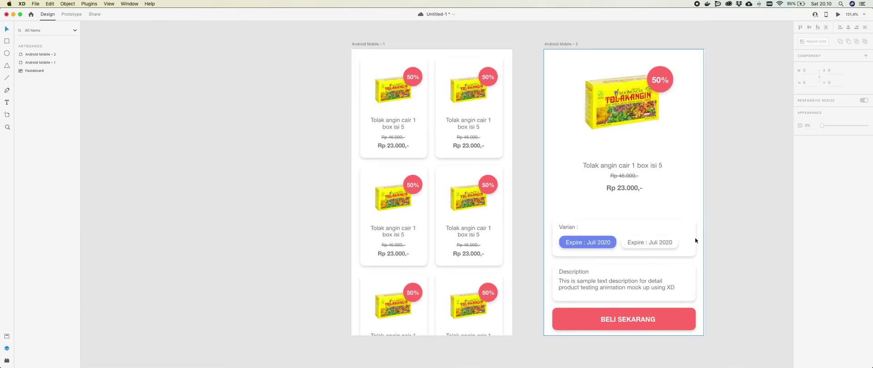
double_click(676, 232)
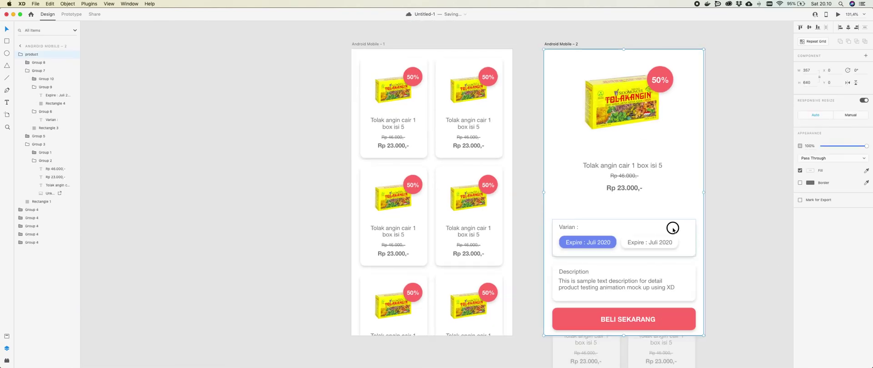
key(shift+Up)
key(shift+Up)
key(shift+Up)
key(shift+Up)
key(shift+Up)
key(shift+Up)
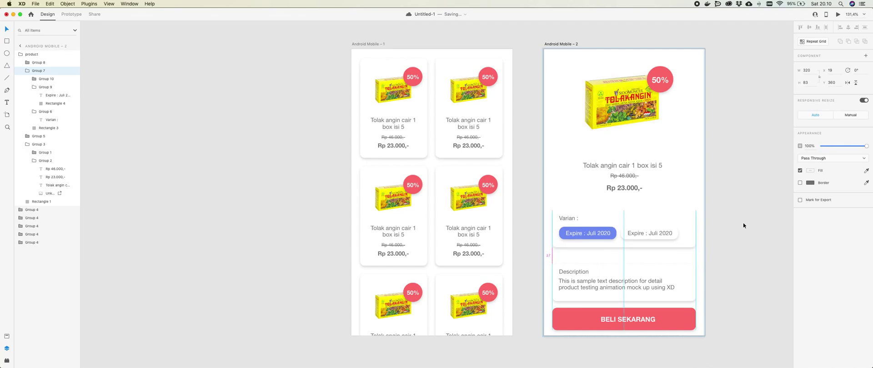
key(shift+Down)
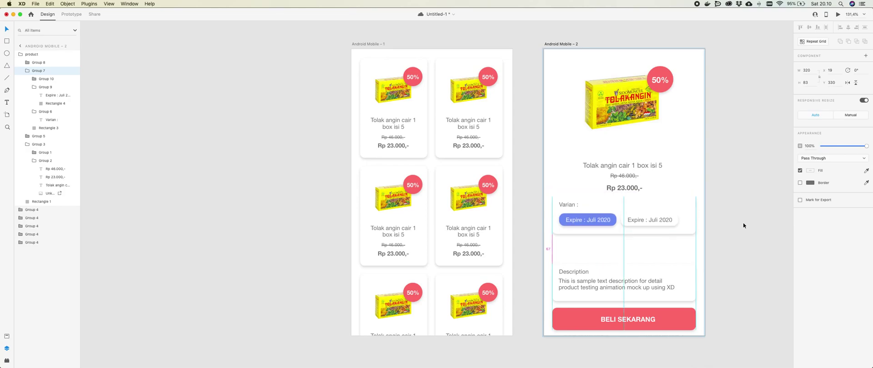
click(723, 249)
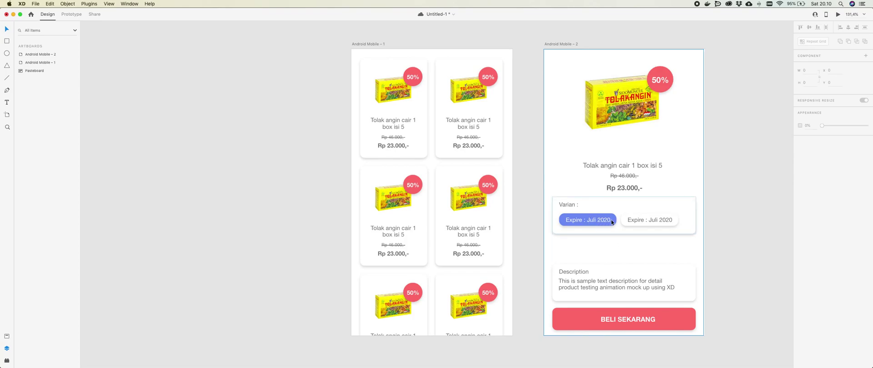
key(super+s)
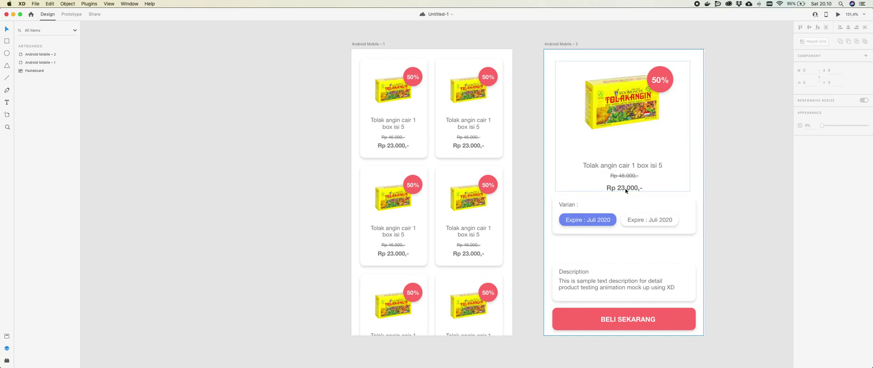
- Move the Description card up until it sits just below the Varian card
click(641, 269)
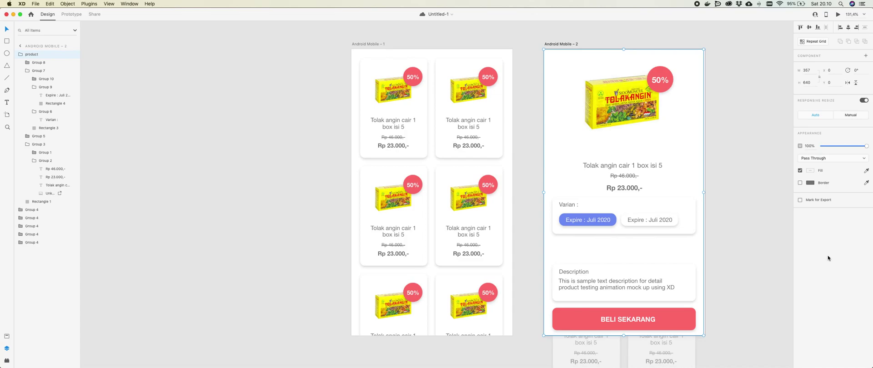
double_click(680, 275)
key(Up)
key(Up)
key(Up)
key(Up)
key(Up)
key(Up)
key(Up)
key(Up)
key(Up)
key(Up)
key(Up)
key(Up)
key(Up)
key(Up)
key(Up)
key(Up)
key(Up)
key(Up)
key(Up)
key(Up)
key(Up)
key(Up)
key(Up)
key(Up)
key(Up)
key(Up)
key(Up)
key(Up)
click(730, 287)
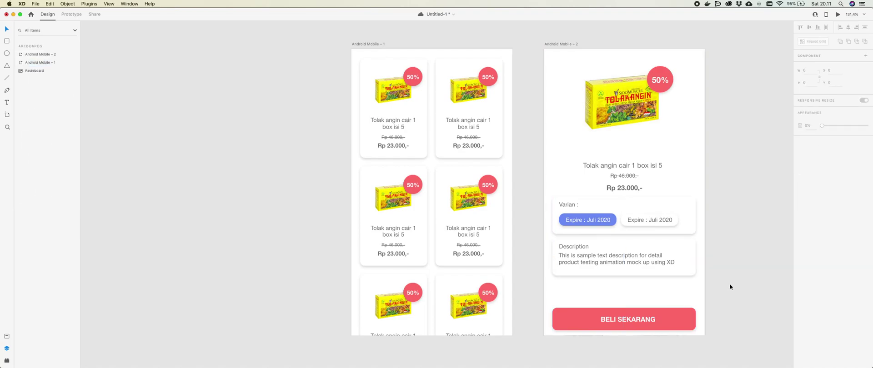
- In the prototype, link the first product card to the Android Mobile – 2 artboard using the Auto-Animate action
scroll(623, 263, down, 3)
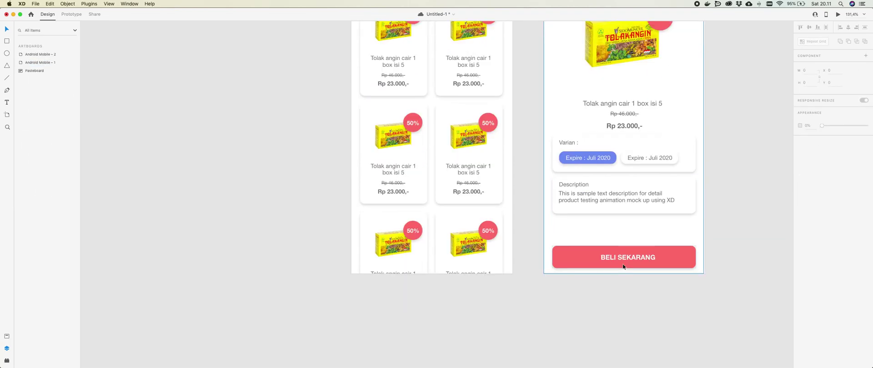
scroll(623, 263, up, 7)
scroll(623, 267, down, 3)
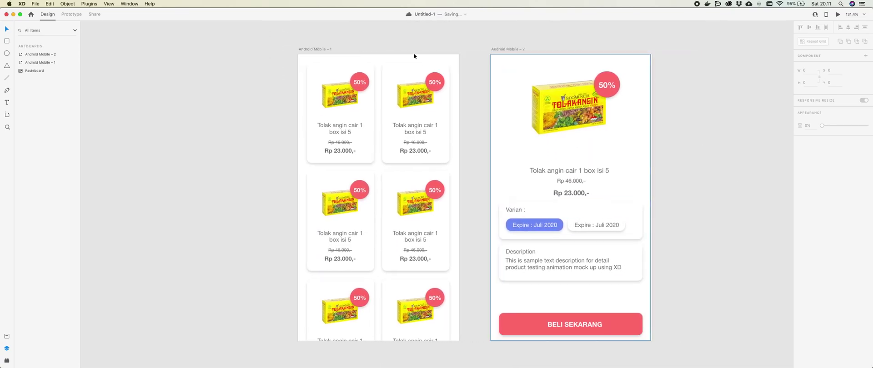
click(75, 17)
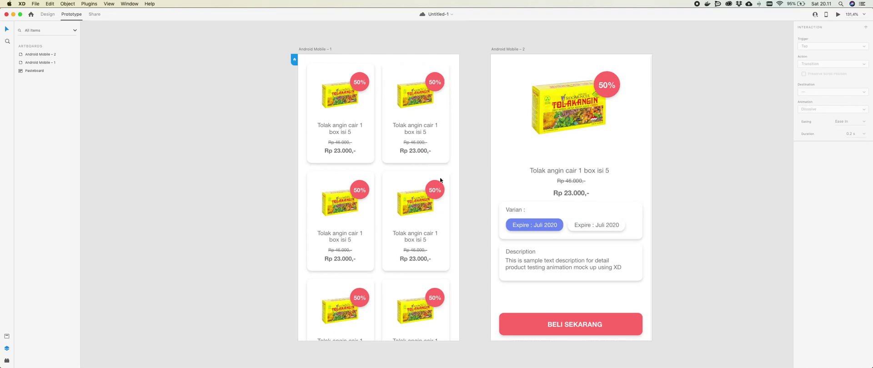
click(364, 107)
drag(374, 113, 527, 195)
click(823, 65)
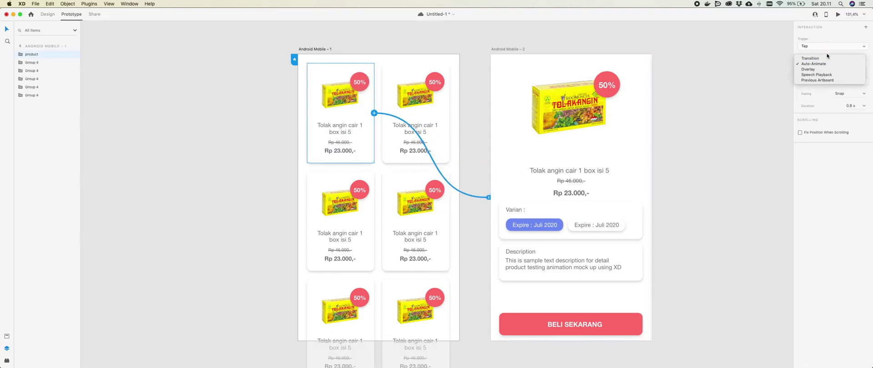
click(829, 67)
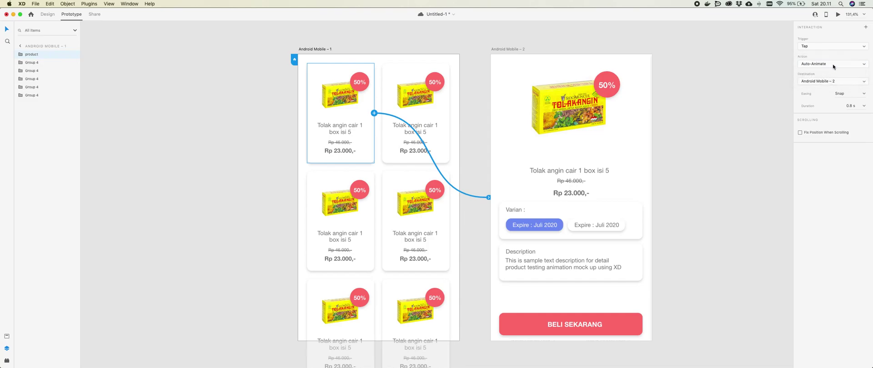
- Keep the product card interaction's easing at Snap and set its duration to 0.5 s
click(863, 94)
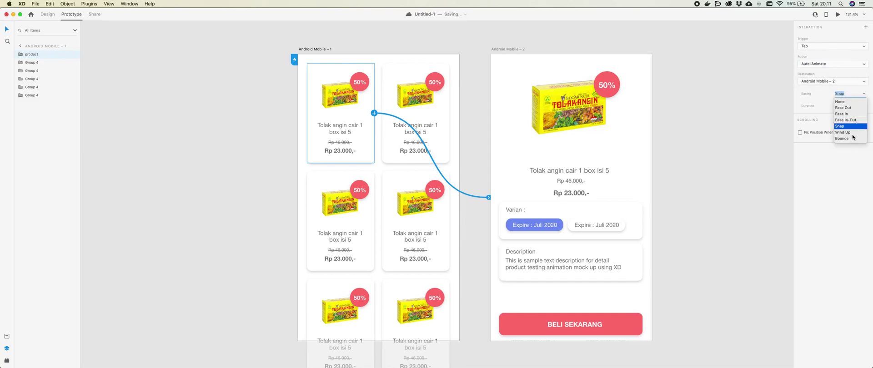
click(846, 126)
click(853, 107)
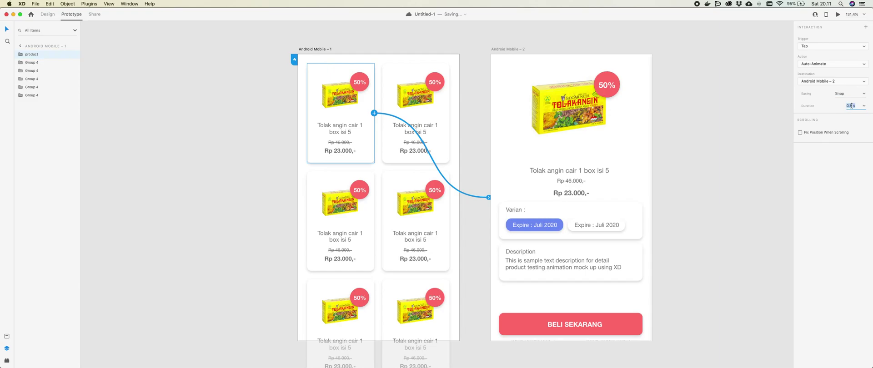
key(BackSpace)
text(5)
click(756, 160)
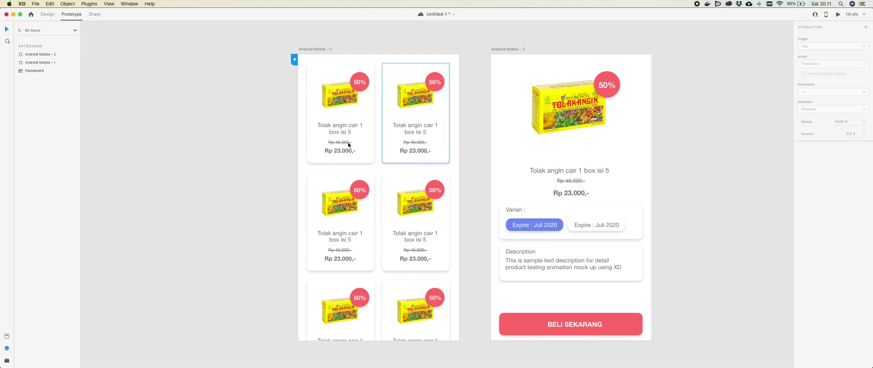
click(364, 109)
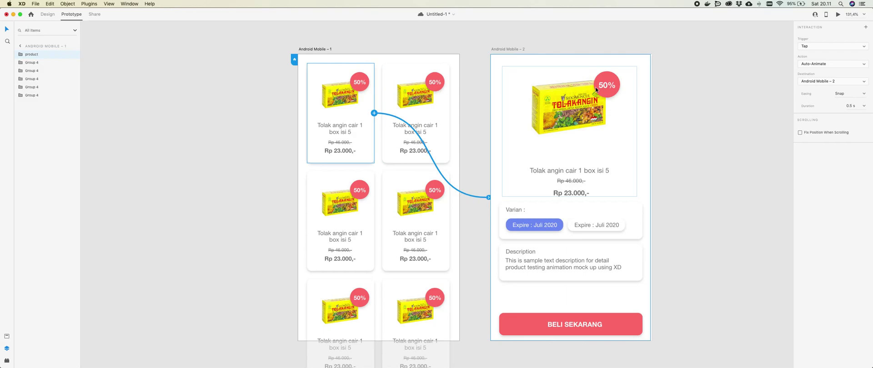
- Preview the prototype by opening the first product card's detail screen, and close the preview
click(838, 14)
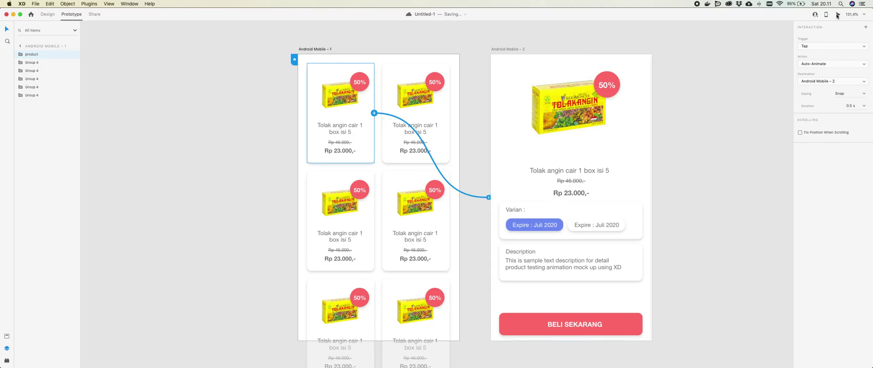
click(349, 152)
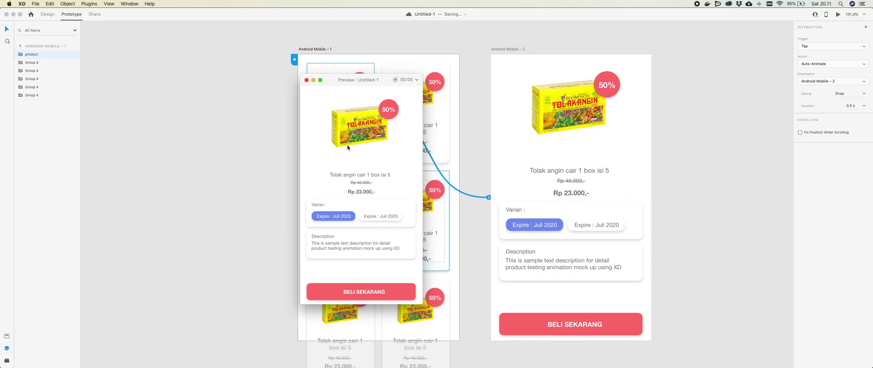
click(306, 80)
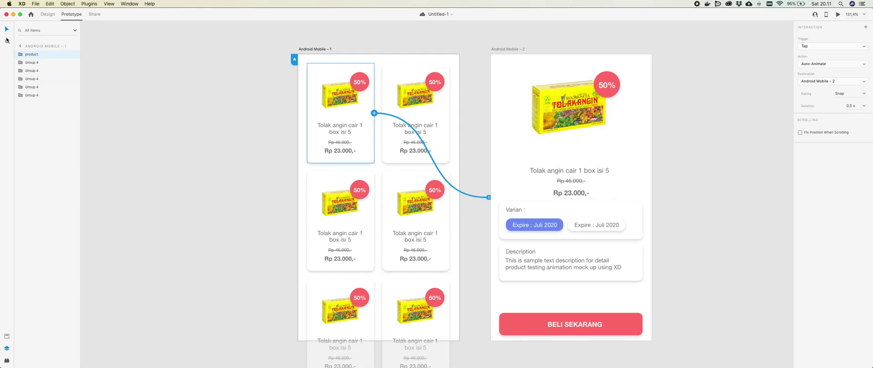
- Return to design mode and draw a 33 by 33 circle on Android Mobile – 2, positioned at X 20, Y 20
scroll(208, 69, up, 5)
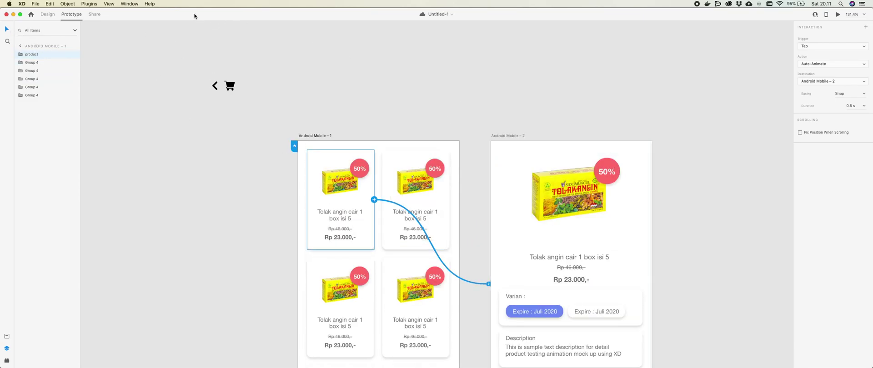
click(50, 15)
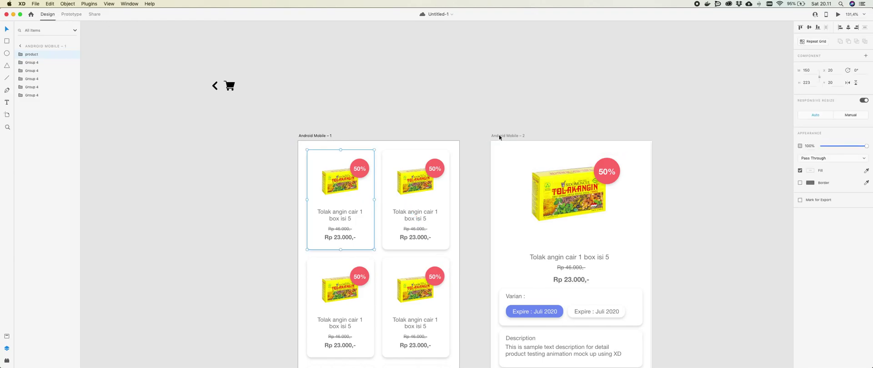
click(499, 136)
click(6, 54)
click(497, 146)
drag(510, 162, 515, 161)
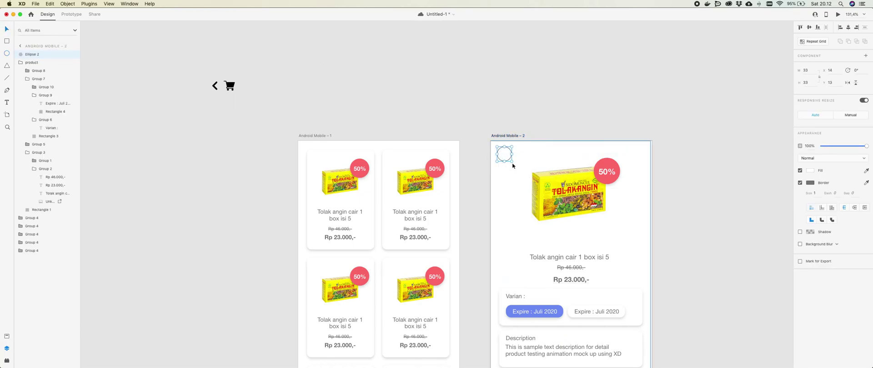
drag(505, 155, 507, 159)
- Remove the circle's border, enable its shadow, and fill it with dark grey
click(800, 182)
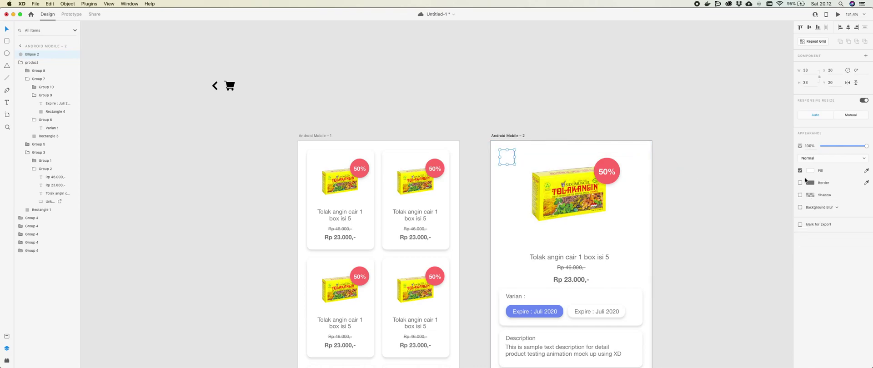
click(800, 196)
click(811, 171)
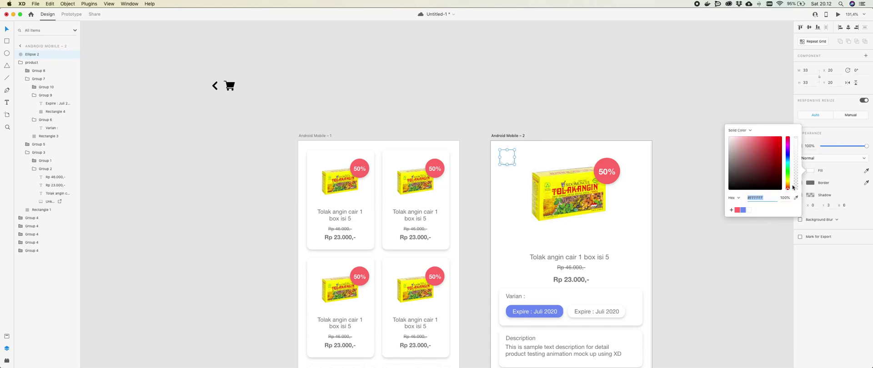
click(744, 211)
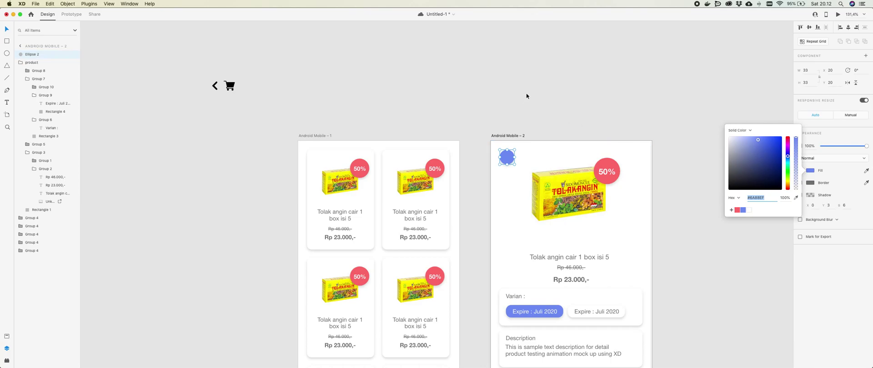
mouse_move(730, 159)
mouse_down()
mouse_move(713, 158)
mouse_move(713, 166)
mouse_up()
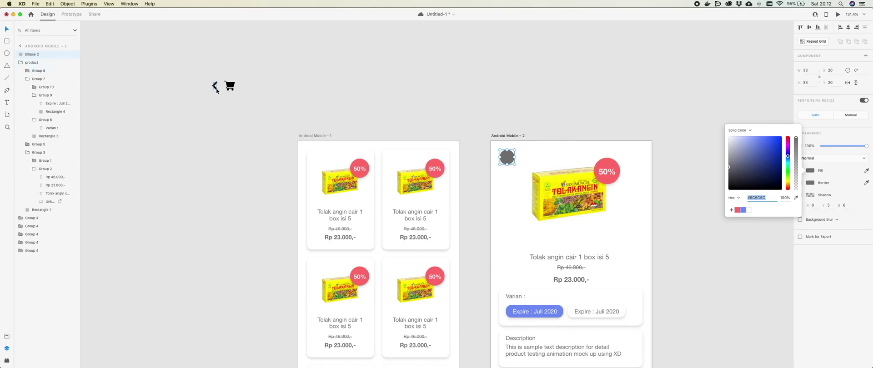
- Delete the grey circle from the Android Mobile – 2 artboard
click(216, 89)
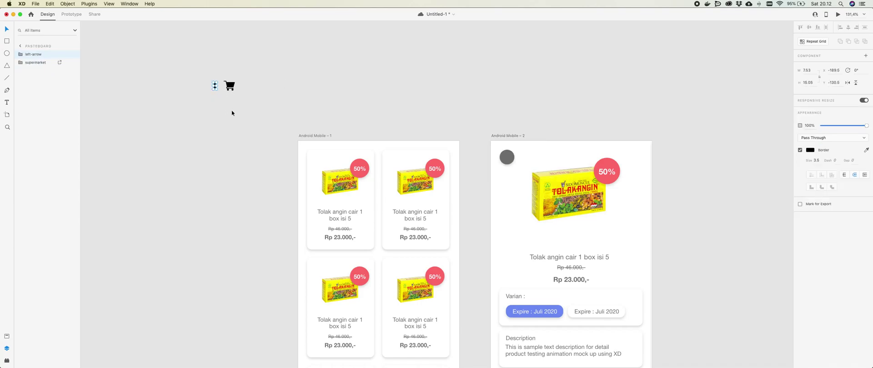
key(Escape)
click(505, 159)
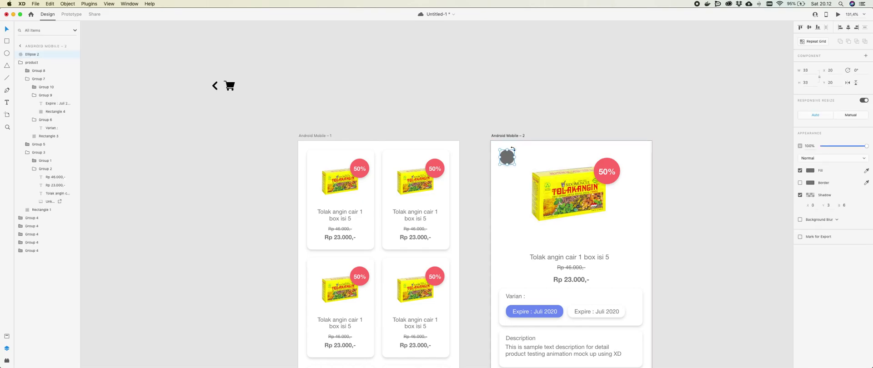
key(Delete)
- Move the product image and text group down together with the Varian and Description cards to Y 77 on Android Mobile – 2
scroll(693, 157, down, 5)
scroll(702, 126, up, 1)
drag(718, 99, 526, 277)
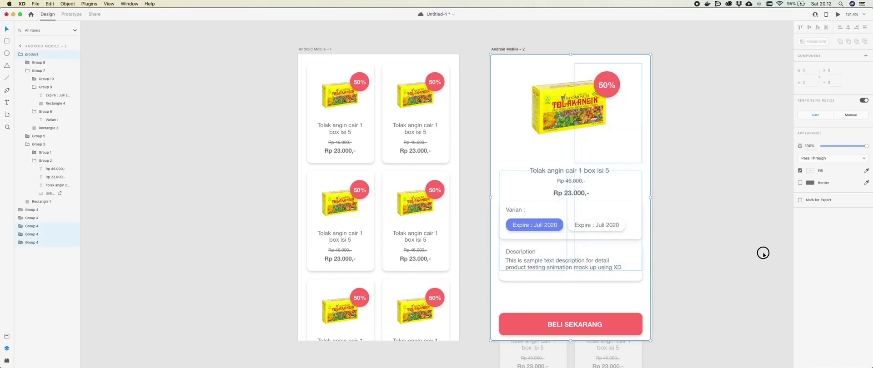
click(763, 253)
click(568, 164)
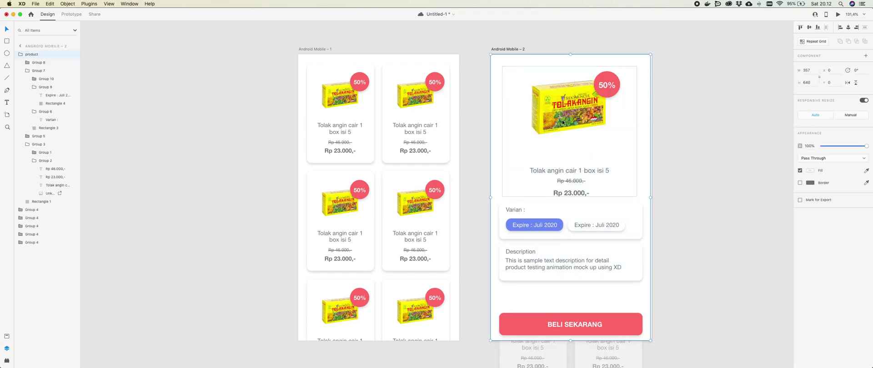
double_click(567, 189)
shift+click(561, 215)
shift+click(561, 250)
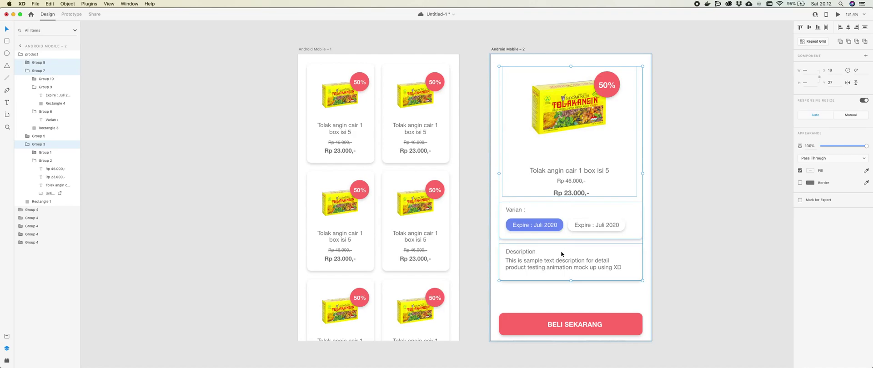
drag(560, 251, 560, 252)
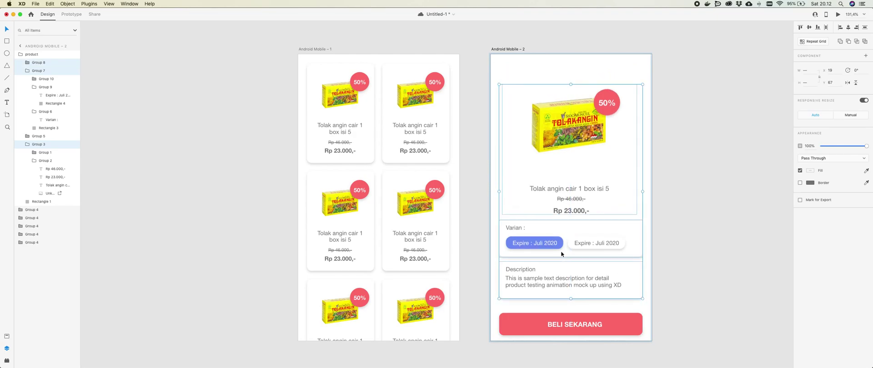
drag(561, 250, 561, 254)
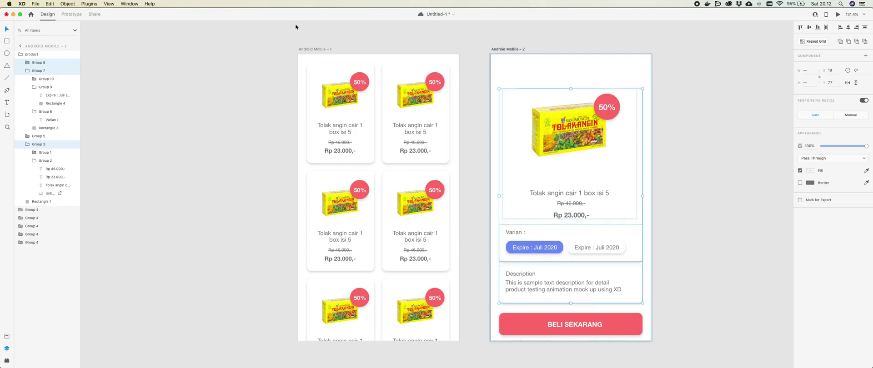
- Draw a 360-wide rectangle across the upper edge of Android Mobile – 2 at X 0, Y 0, and set its height to 40
click(518, 78)
key(r)
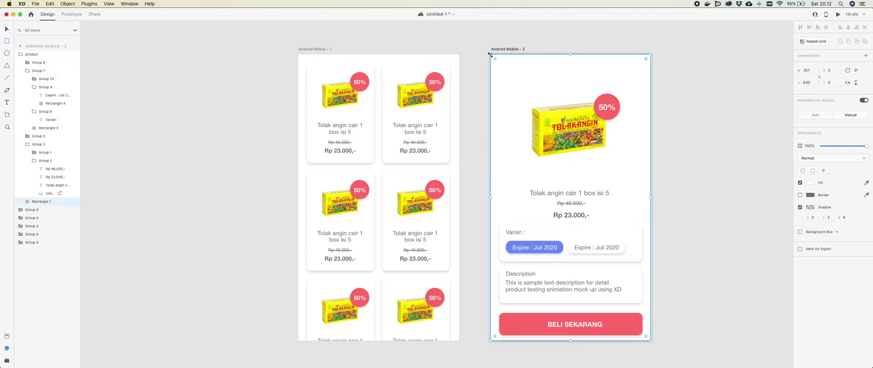
mouse_move(491, 75)
mouse_down()
mouse_move(500, 77)
mouse_move(509, 55)
mouse_move(651, 62)
mouse_move(652, 55)
mouse_up()
click(805, 82)
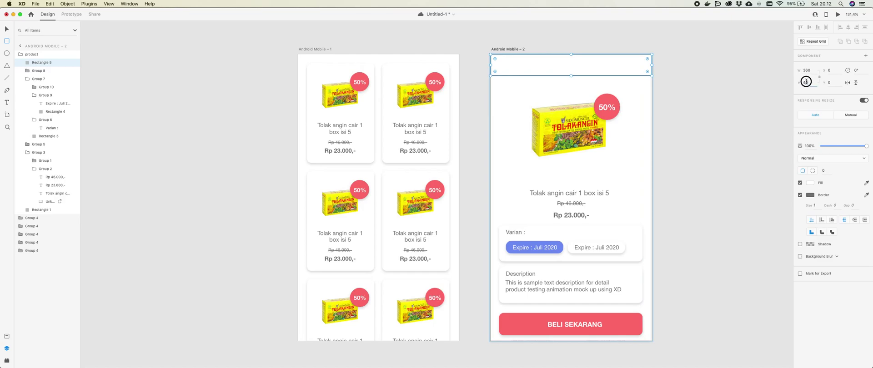
text(40)
key(Return)
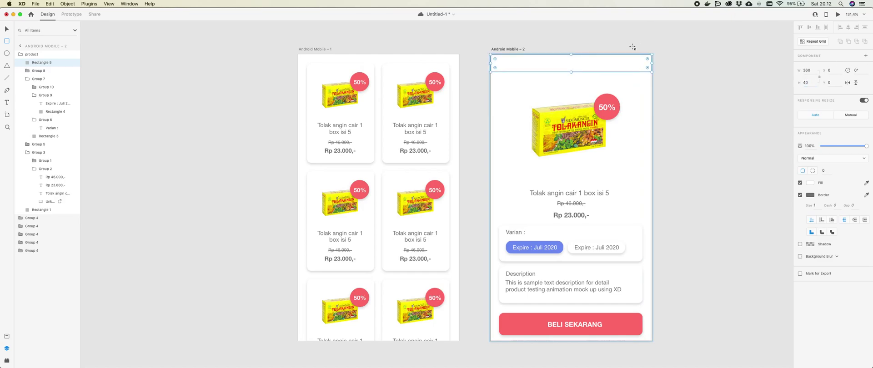
- Remove the header rectangle's border and fill it with the saved blue swatch
click(802, 195)
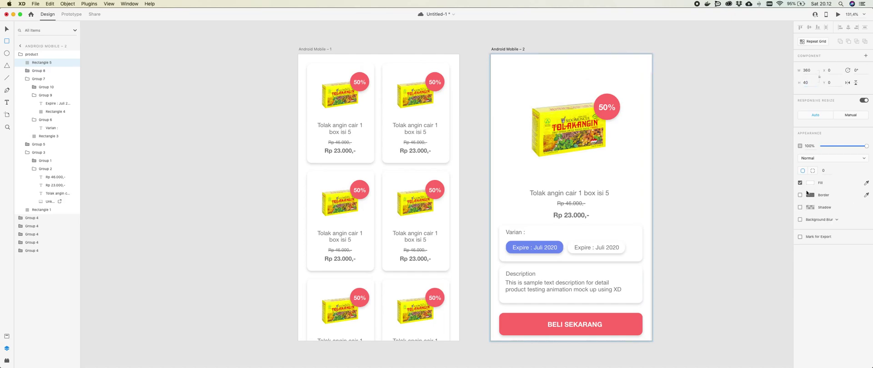
click(810, 182)
click(743, 222)
click(720, 270)
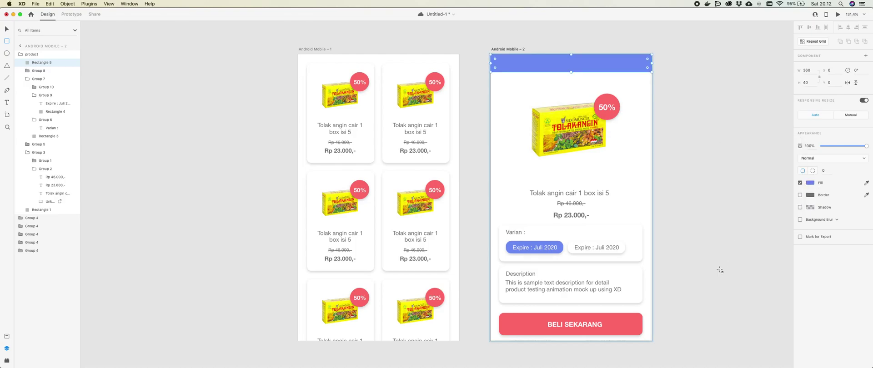
- Copy the left-arrow icon from the pasteboard and paste it into the product group on Android Mobile – 2
key(v)
scroll(357, 53, up, 5)
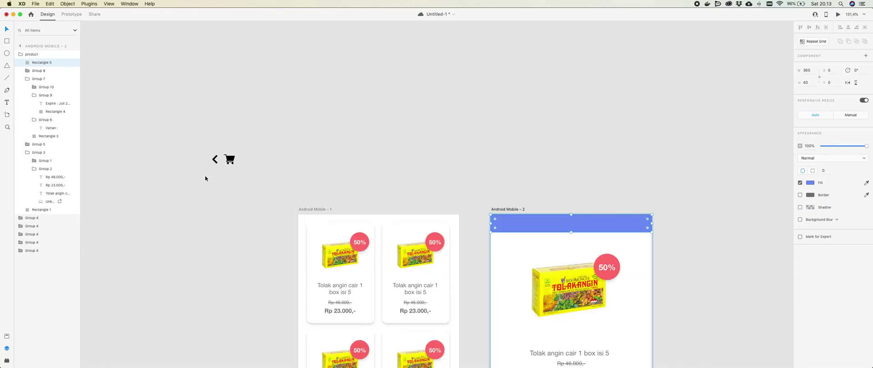
click(215, 160)
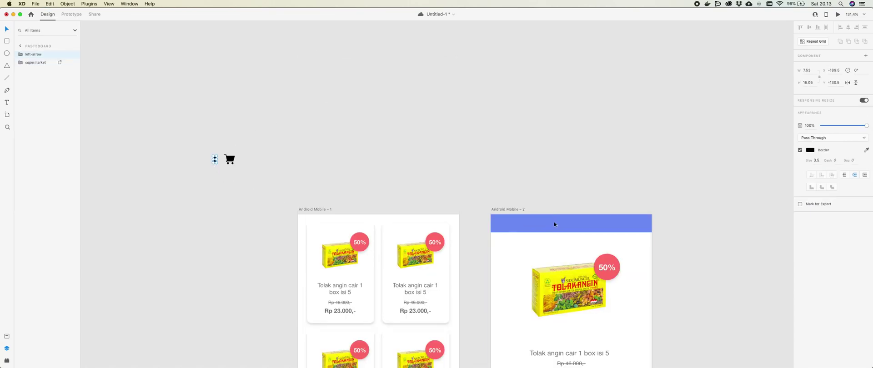
scroll(525, 225, down, 3)
scroll(513, 227, up, 8)
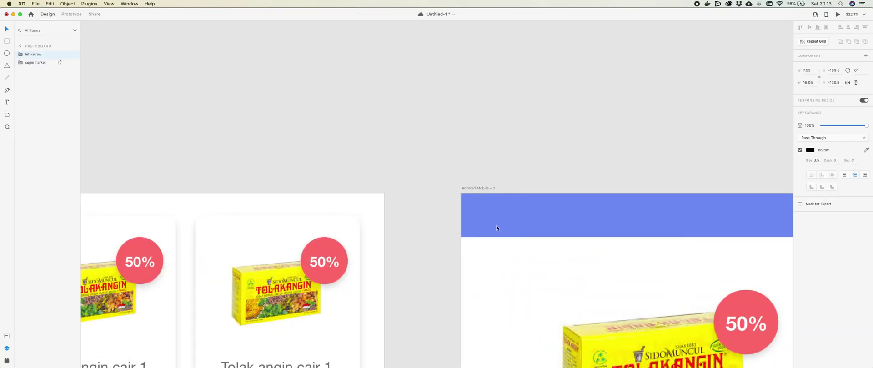
click(492, 217)
double_click(490, 217)
key(super+v)
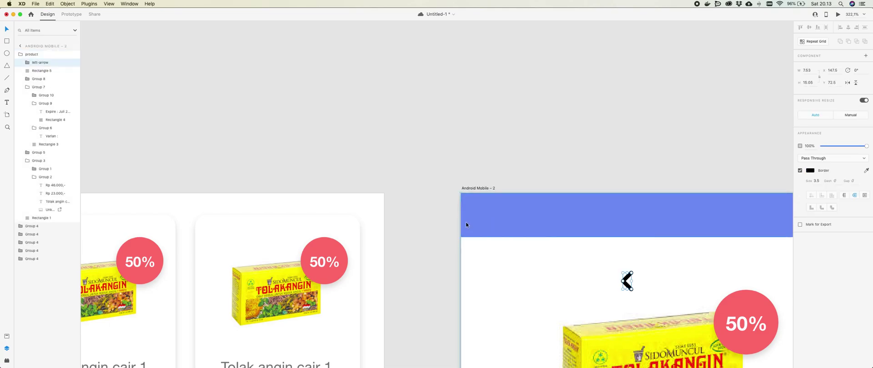
- Set the pasted arrow's border to white (#FFFFFF) and place it inside the blue header at X 16.5, Y 12.5
click(810, 170)
click(796, 194)
click(647, 266)
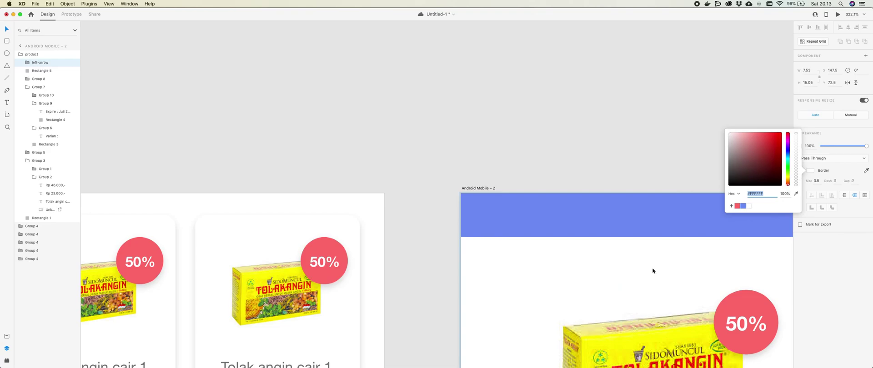
drag(627, 287, 480, 220)
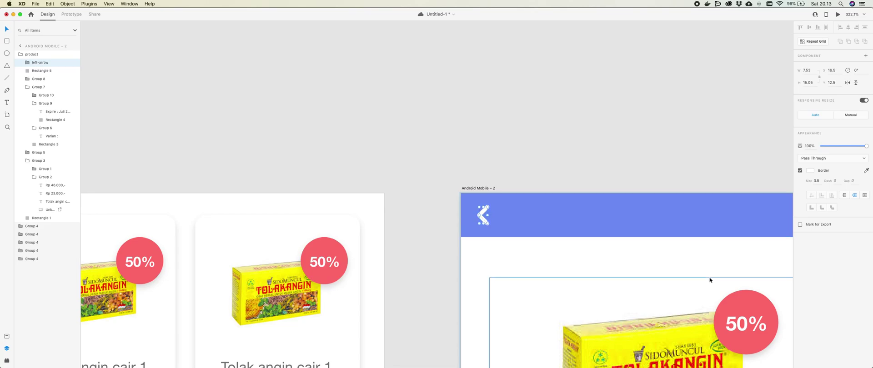
- Nudge the whole white back arrow right to X 18.5 in the header
scroll(655, 236, down, 5)
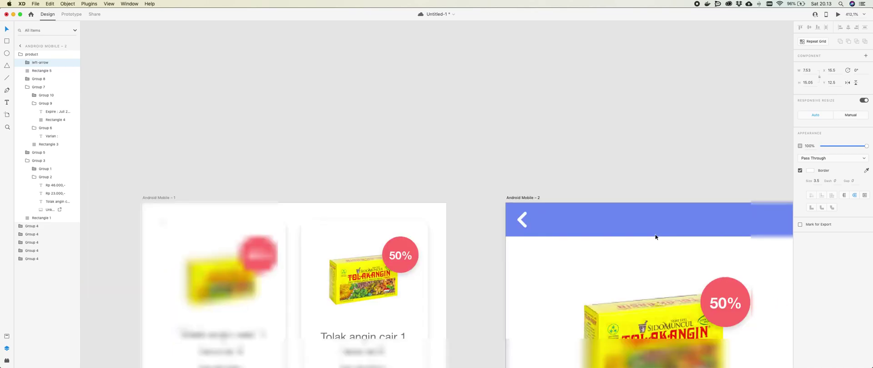
scroll(596, 215, down, 3)
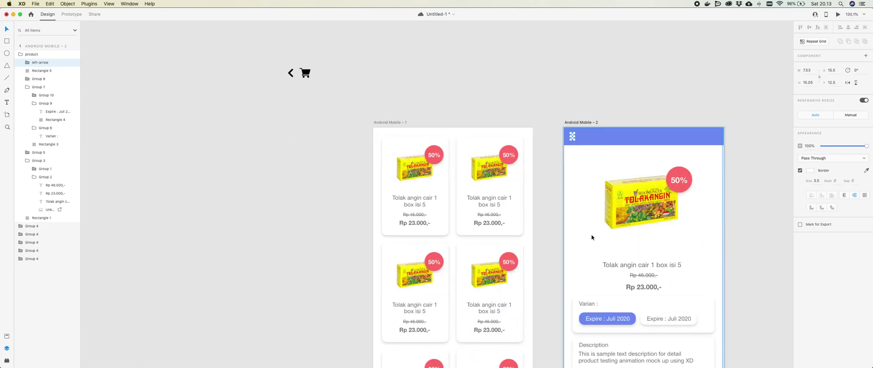
scroll(591, 234, up, 2)
scroll(575, 213, up, 10)
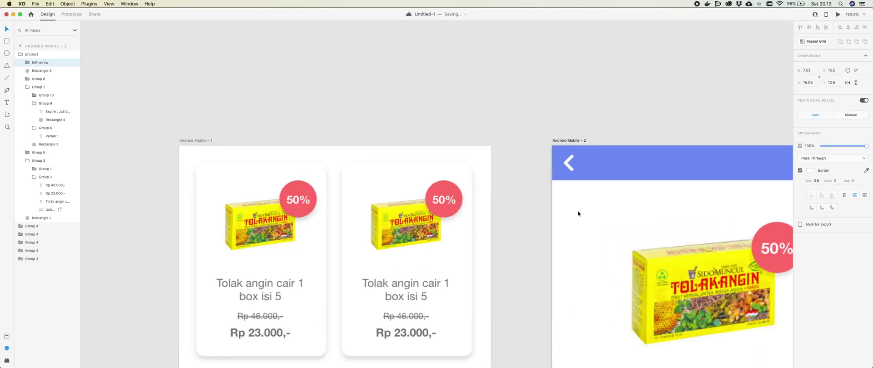
double_click(562, 126)
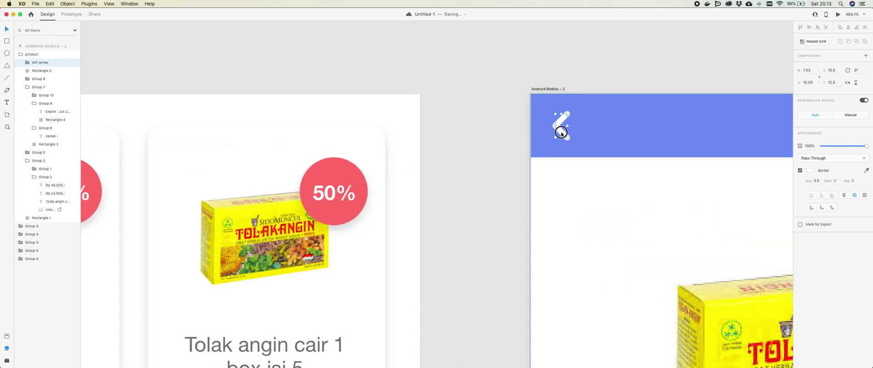
key(Escape)
key(Right)
key(Right)
key(Right)
key(Right)
key(Right)
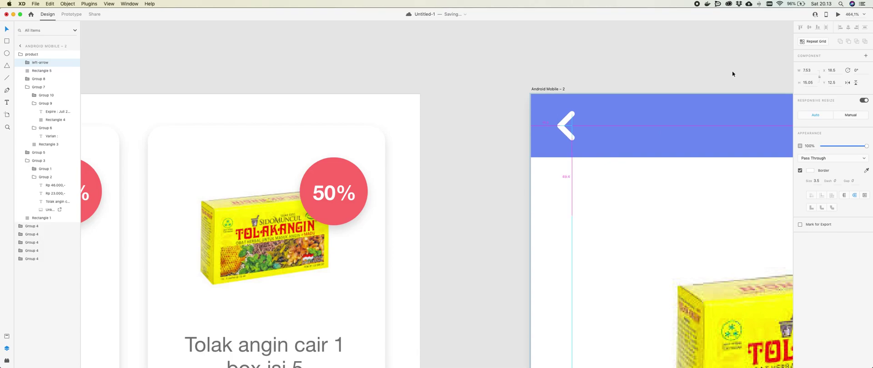
- Align the back arrow and the blue header rectangle on their vertical middles, and clear the selection
scroll(667, 165, down, 3)
shift+click(642, 140)
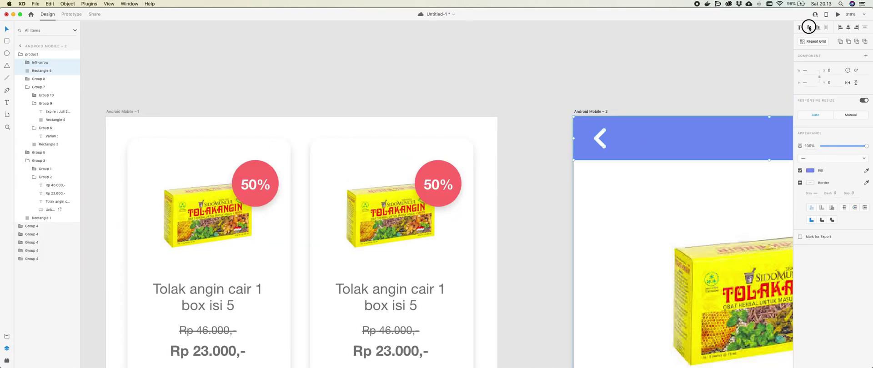
click(704, 101)
scroll(658, 127, down, 3)
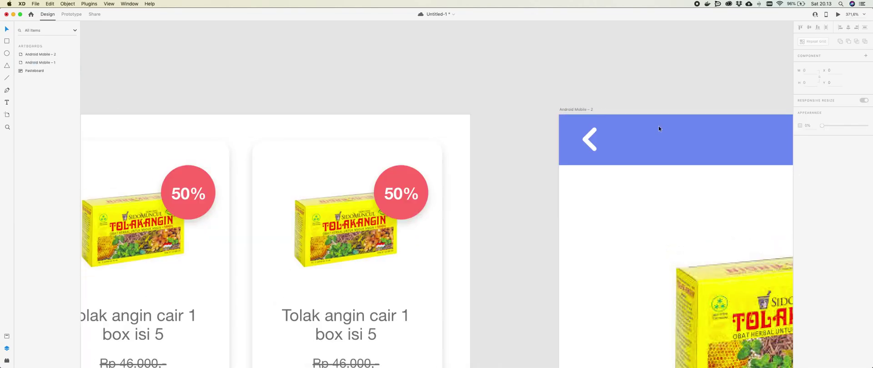
- Copy the supermarket cart icon from the pasteboard and paste it onto Android Mobile – 2
scroll(332, 97, up, 2)
click(204, 83)
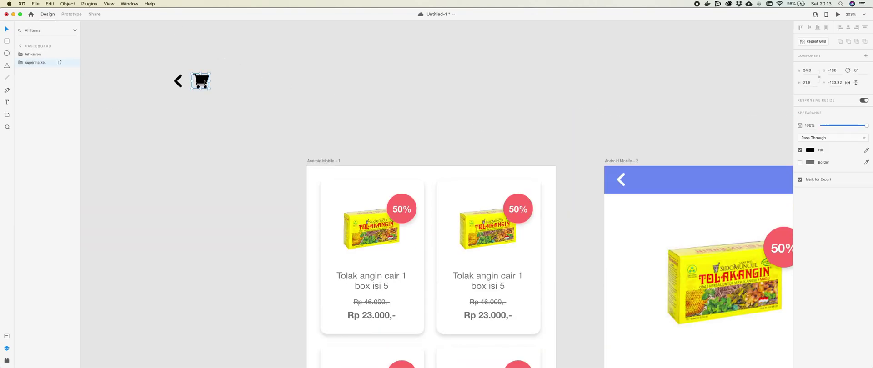
scroll(304, 189, right, 10)
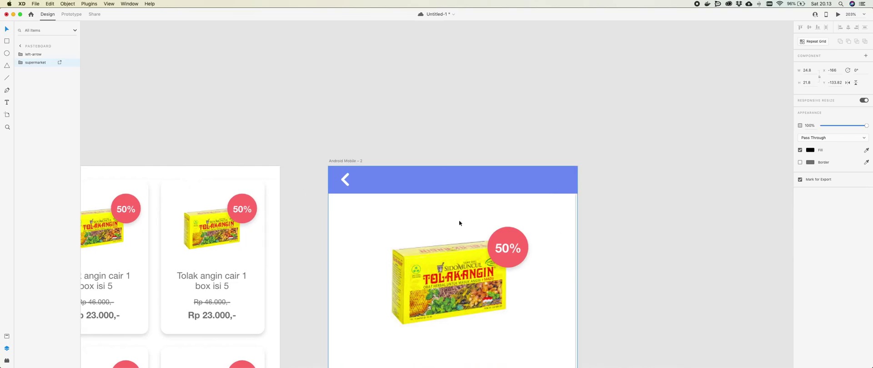
click(529, 180)
key(ctrl+v)
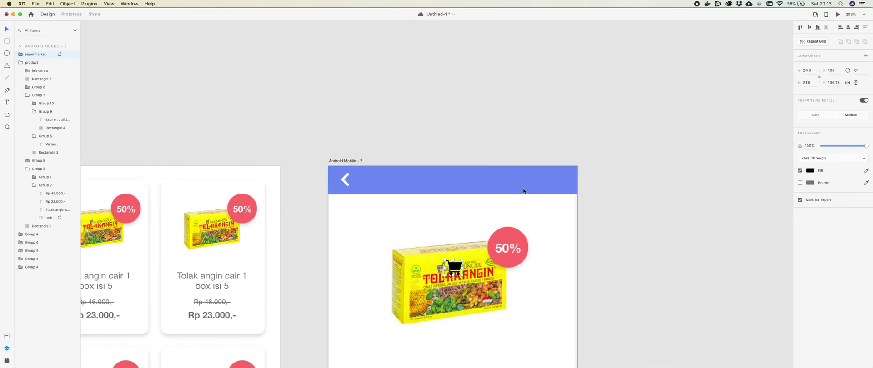
- Shrink the pasted cart icon to 21.45 wide and place it in the blue header, opposite the back arrow, at X 319, Y 10.12
drag(466, 272, 572, 178)
key(shift+Left)
key(shift+Left)
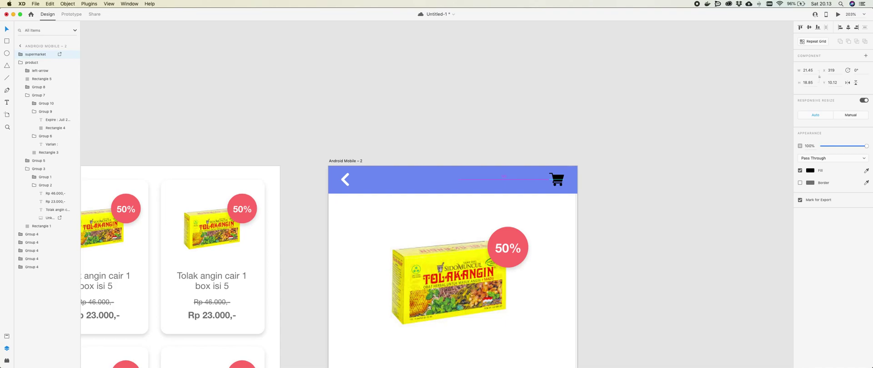
- Set the cart icon's fill to white (#FFFFFF) and clear the selection
click(810, 171)
text(ffffff)
key(Return)
click(666, 102)
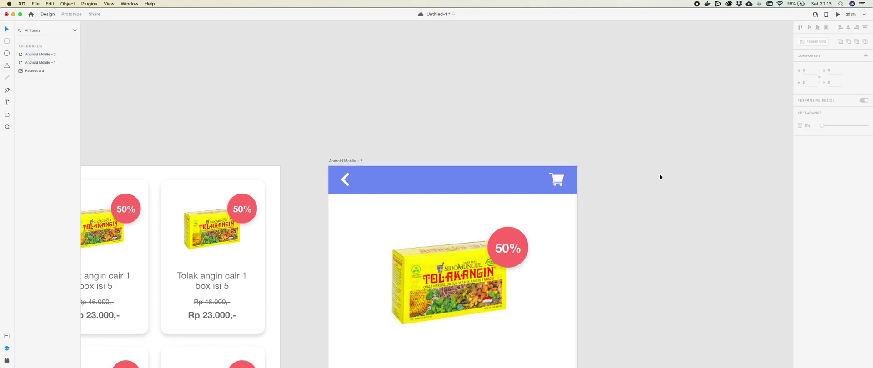
scroll(660, 174, down, 5)
scroll(655, 178, up, 3)
scroll(656, 180, down, 5)
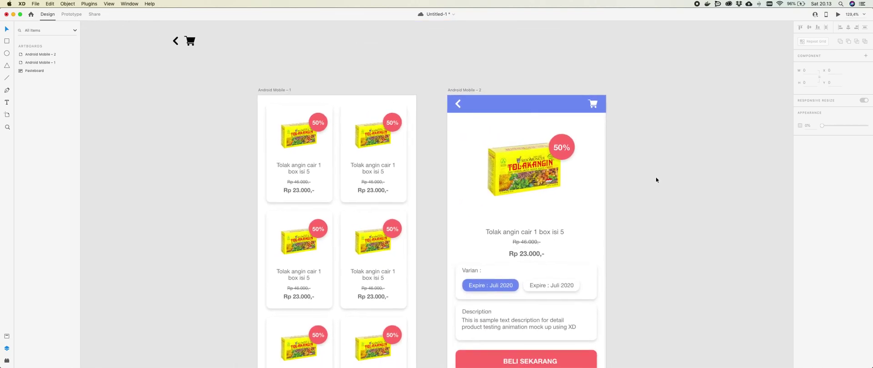
double_click(593, 103)
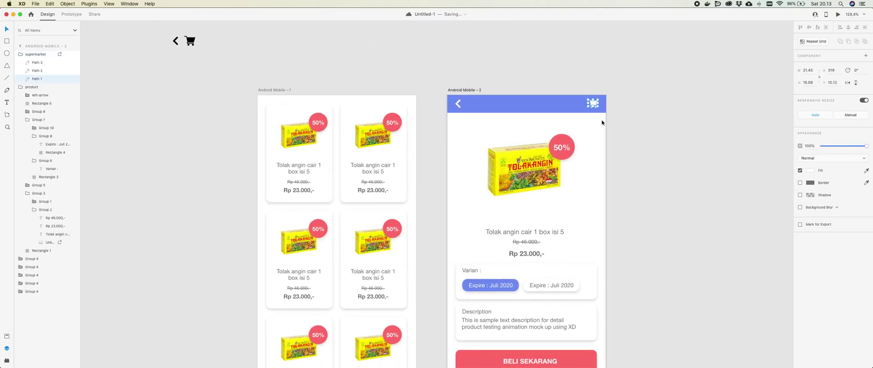
shift+click(456, 104)
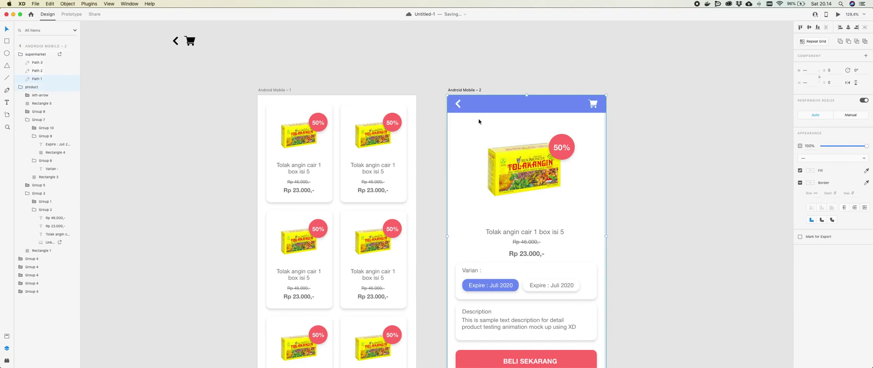
scroll(482, 118, up, 3)
scroll(493, 118, up, 3)
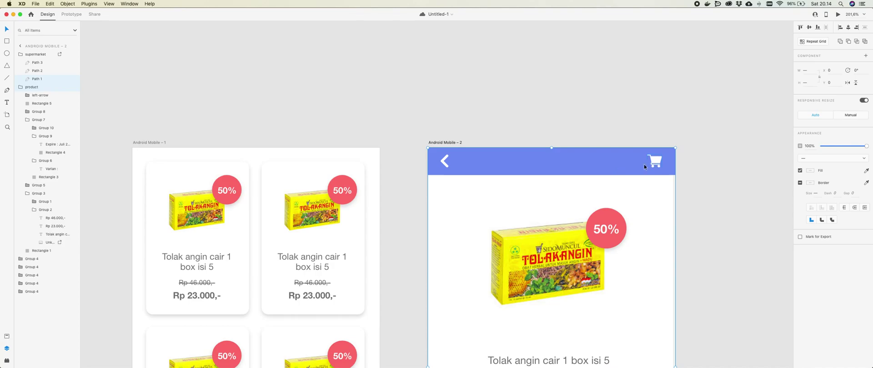
click(739, 176)
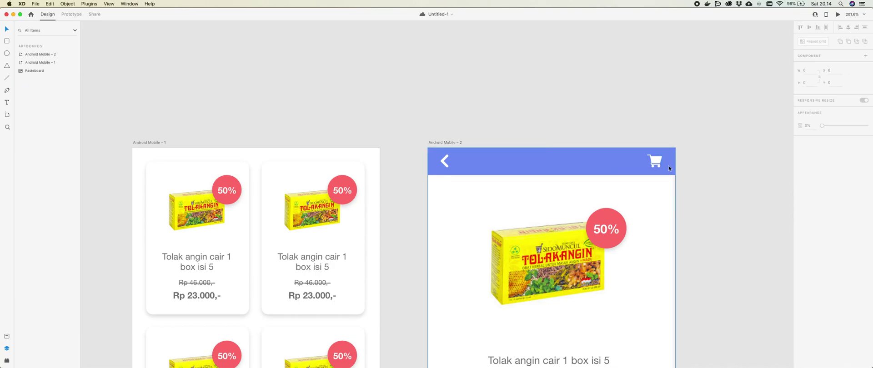
double_click(667, 165)
drag(674, 163, 676, 164)
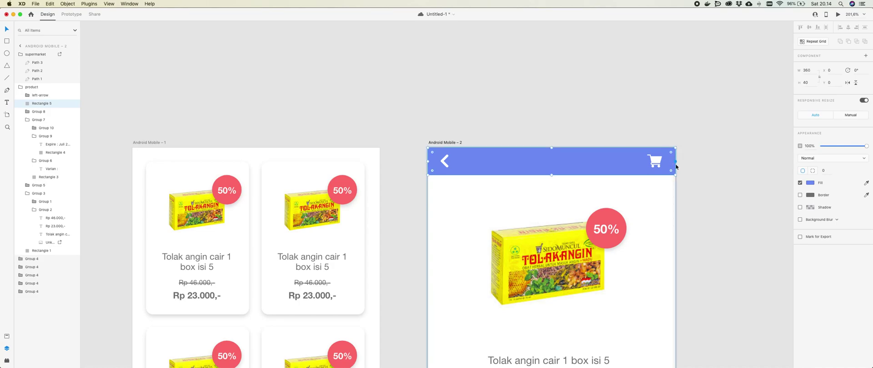
- Try nudging the cart icon right to X 329 in the header, and move it back to X 319
click(656, 164)
key(Right)
key(Right)
key(Right)
key(Right)
key(Right)
key(Right)
key(Right)
key(Right)
key(Right)
key(Right)
key(Right)
key(Right)
key(Right)
key(Right)
key(Right)
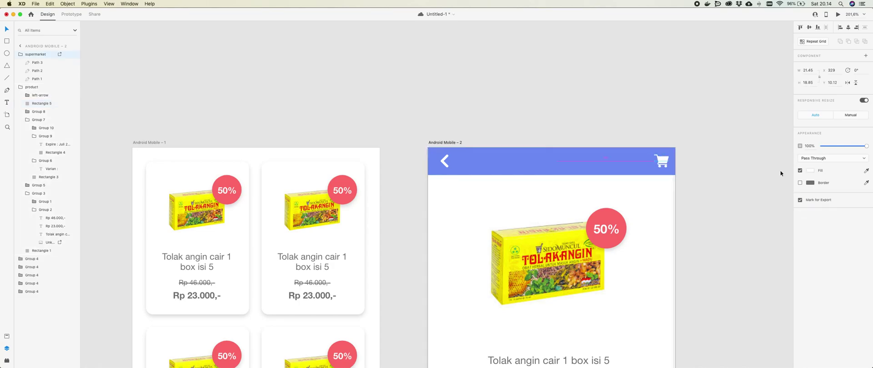
key(shift+Left)
key(shift+Left)
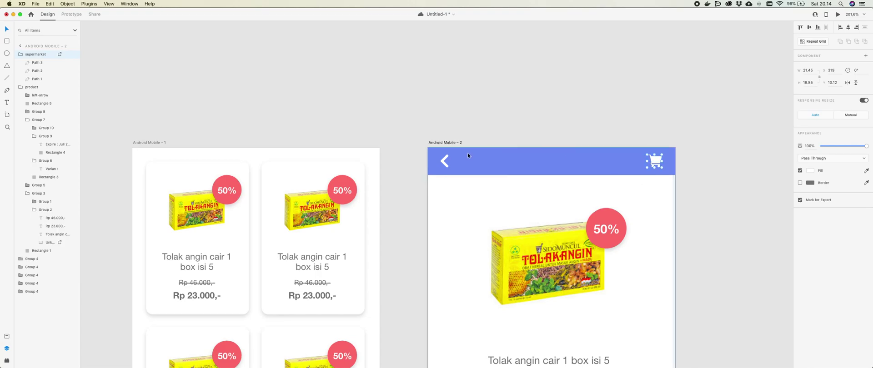
- Move the supermarket layer into the product group on Android Mobile – 2
key(super+a)
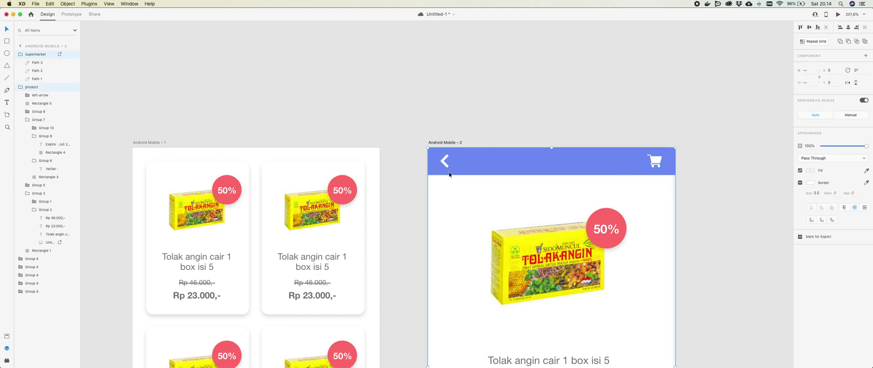
click(661, 140)
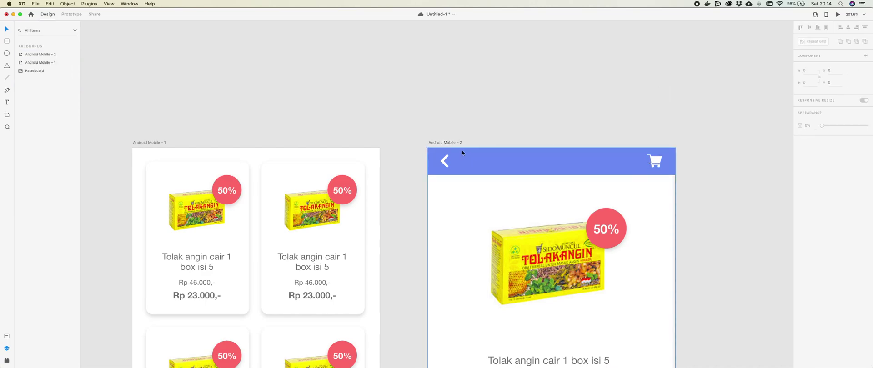
click(658, 160)
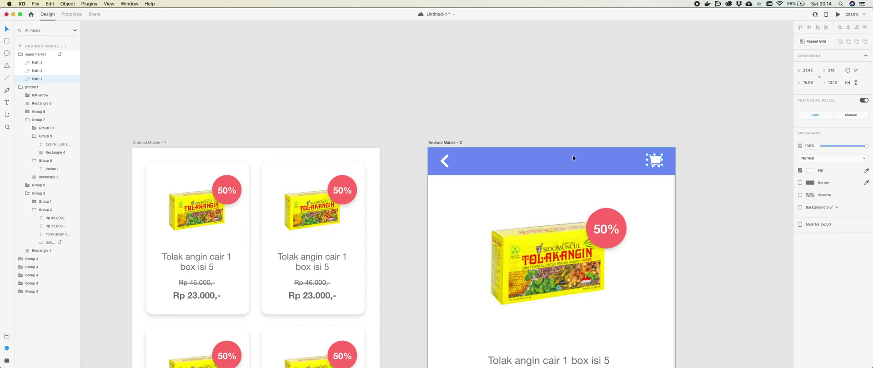
click(33, 56)
drag(33, 57, 35, 89)
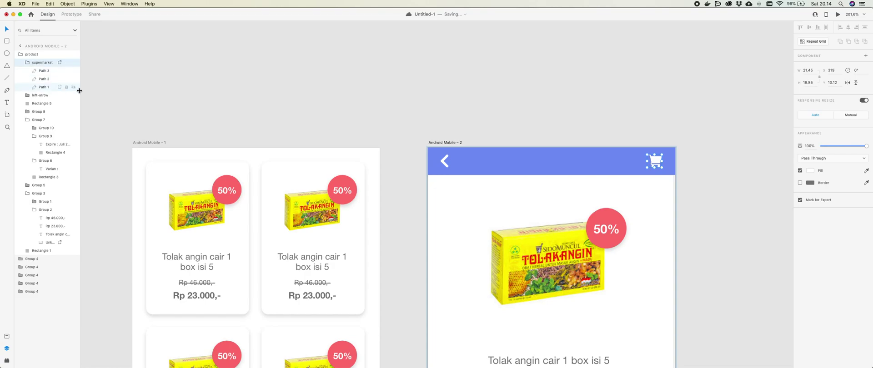
- Group the white back arrow and the cart icon inside the product group
right_click(444, 163)
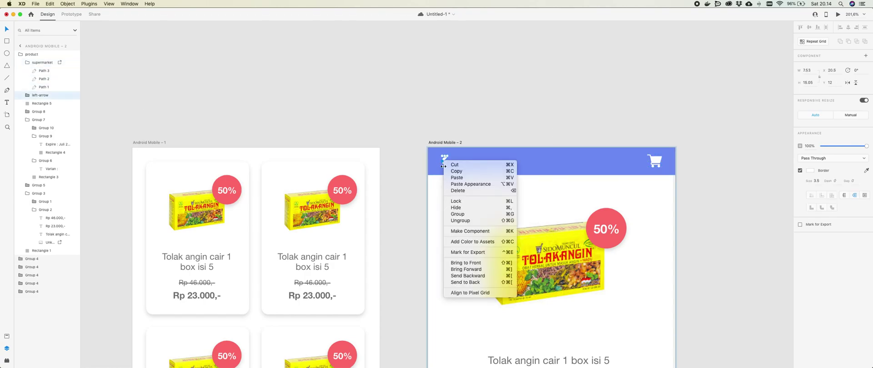
click(469, 172)
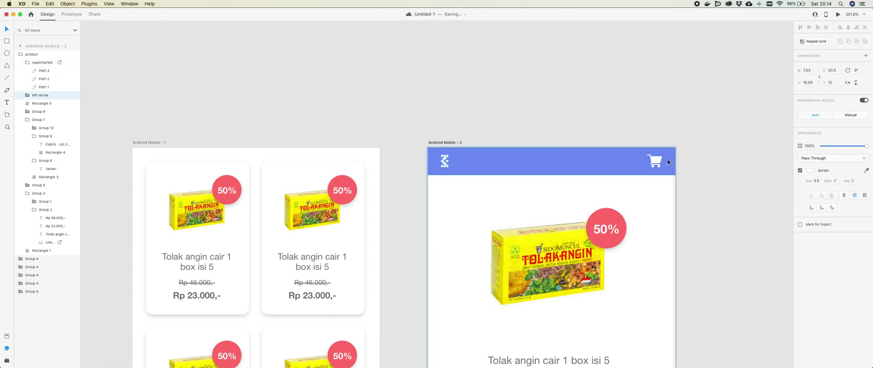
shift+click(655, 161)
key(super+g)
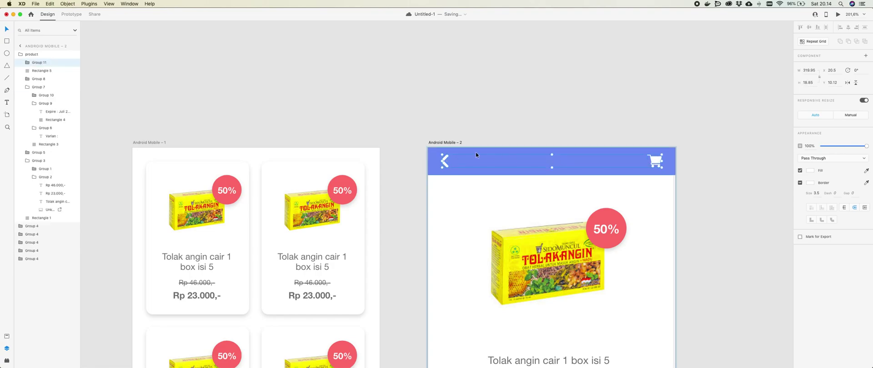
- Group the icon group with the blue header rectangle, name the new group "header", and collapse it
shift+click(432, 154)
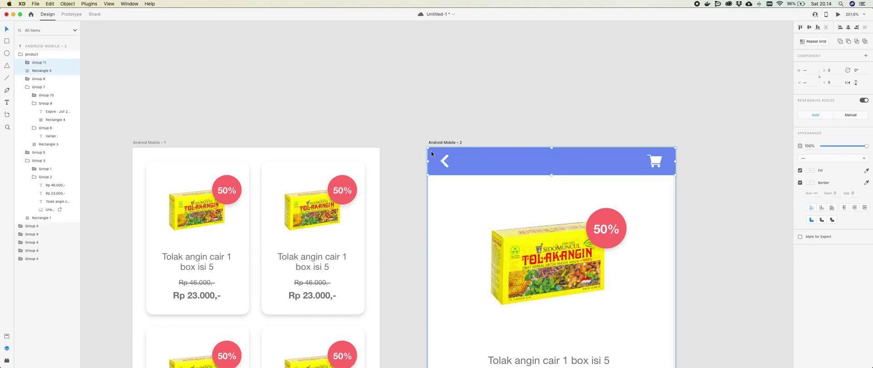
key(super+g)
click(40, 63)
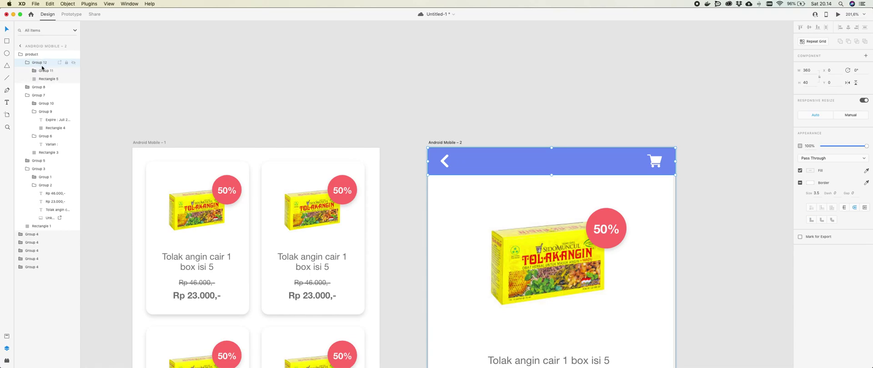
double_click(38, 62)
text(header)
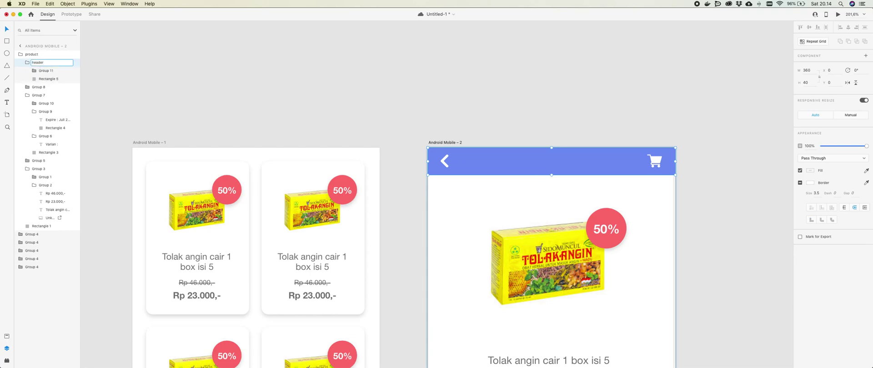
key(Return)
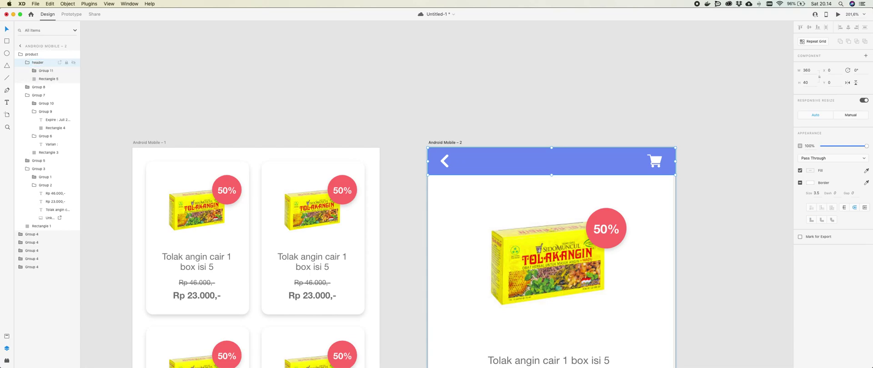
click(26, 63)
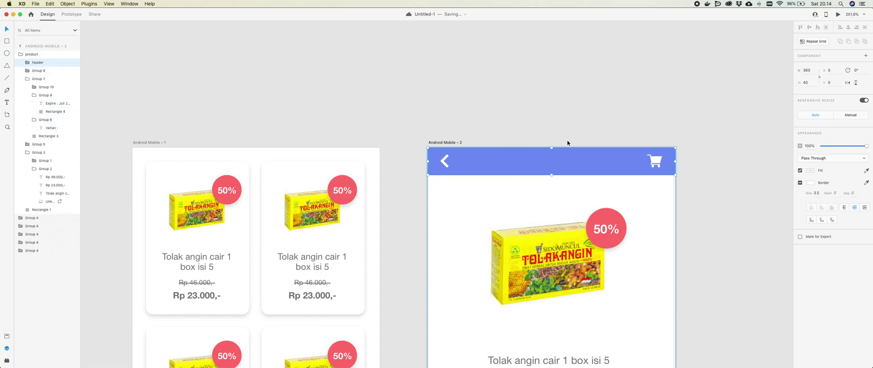
click(527, 113)
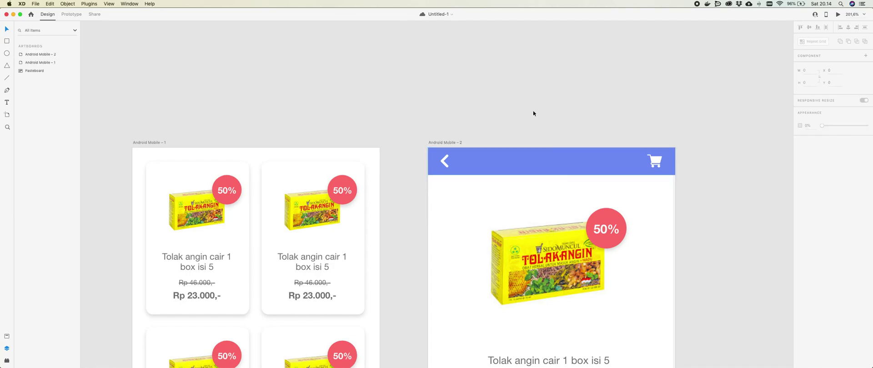
- Switch to prototyping and link a line of the header's back arrow on Android Mobile – 2 to Android Mobile – 1
scroll(534, 116, down, 2)
scroll(563, 131, down, 3)
scroll(642, 171, down, 3)
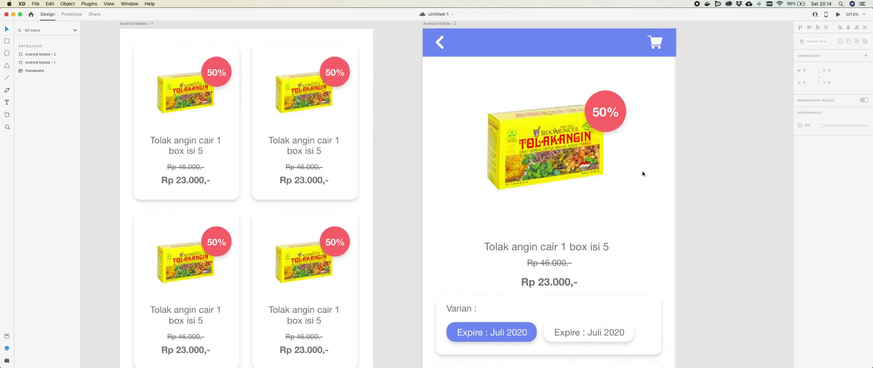
scroll(642, 170, down, 3)
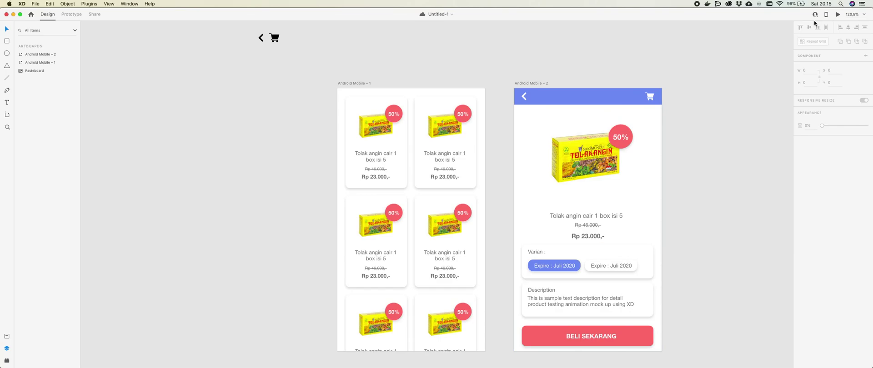
click(79, 15)
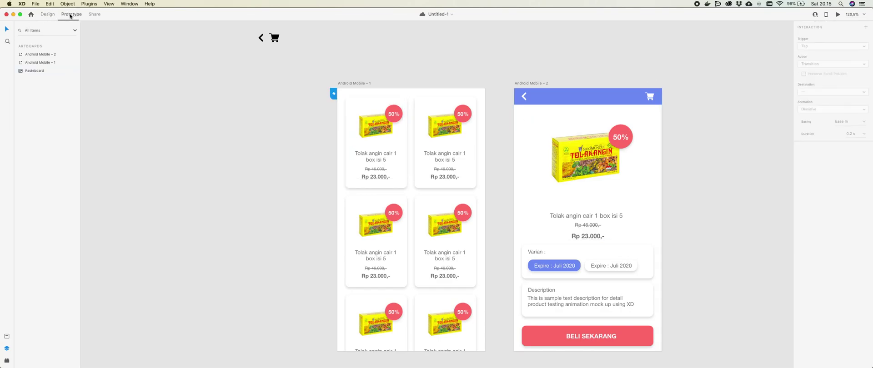
click(525, 99)
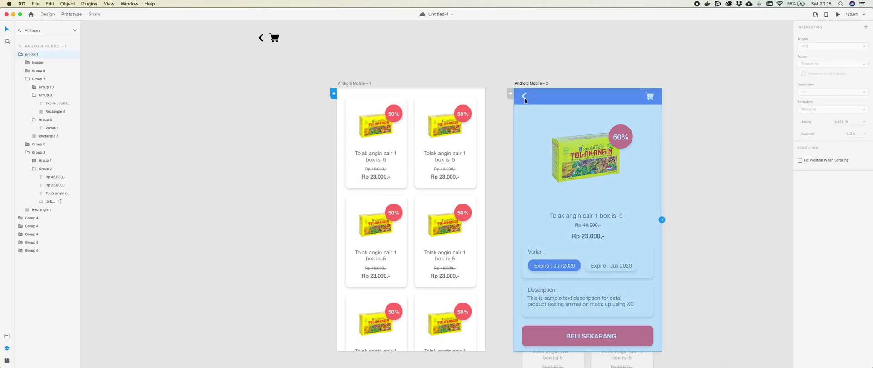
double_click(525, 97)
double_click(524, 98)
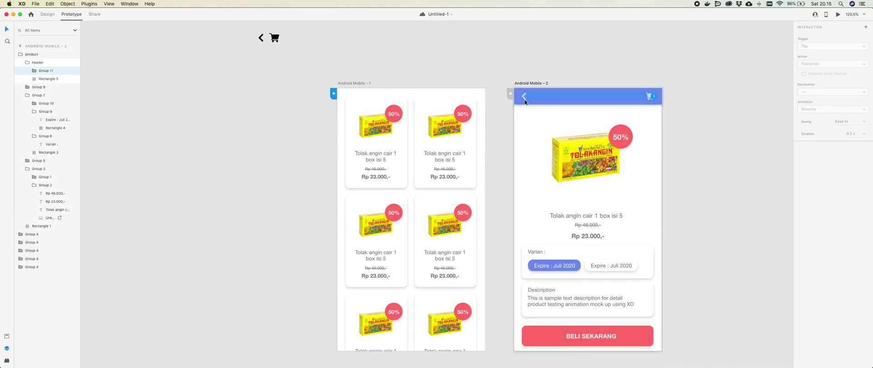
double_click(525, 98)
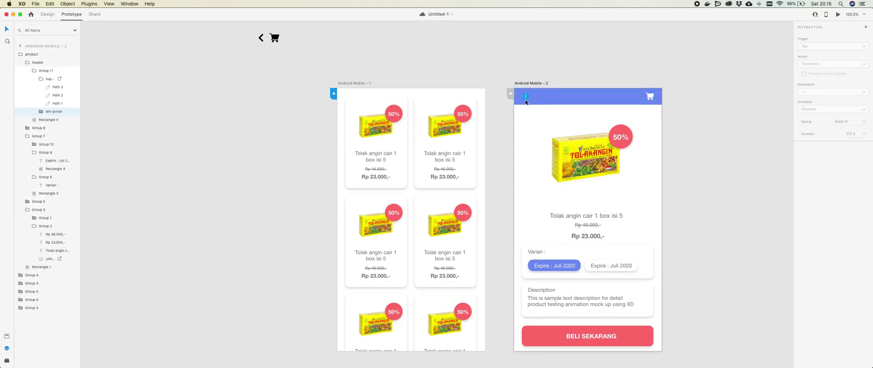
double_click(525, 101)
drag(525, 100, 478, 112)
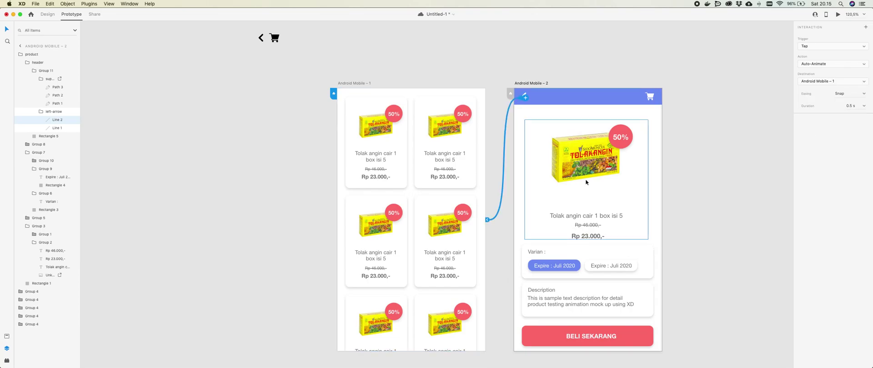
- Set the back arrow's interaction to Auto-Animate with destination Android Mobile – 1 and Snap easing, and clear the selection
click(815, 62)
click(811, 99)
click(817, 82)
click(817, 83)
click(851, 93)
click(830, 179)
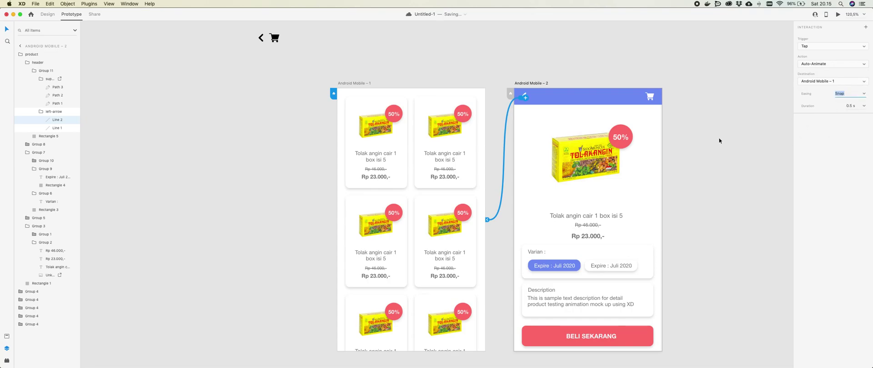
click(719, 95)
- Preview the prototype, repeatedly open the first product and return through the header's back arrow, and close the preview
click(838, 14)
click(334, 137)
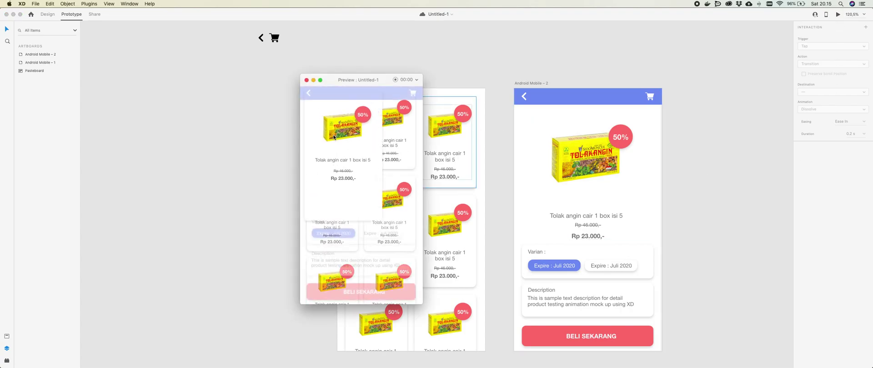
click(309, 93)
click(337, 116)
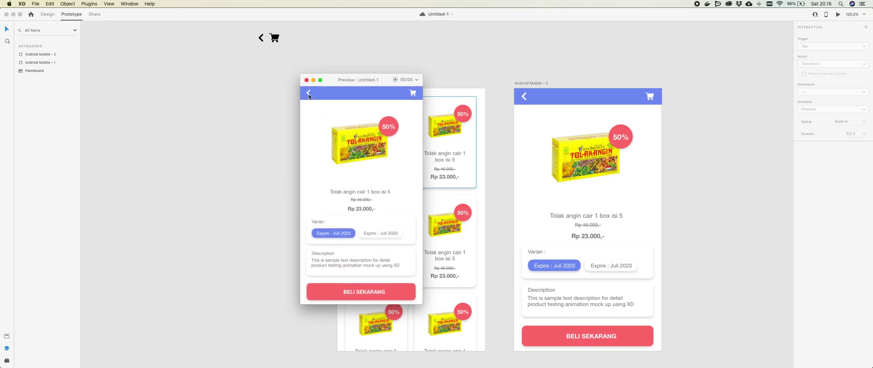
click(309, 94)
click(321, 107)
click(308, 95)
click(319, 100)
click(308, 94)
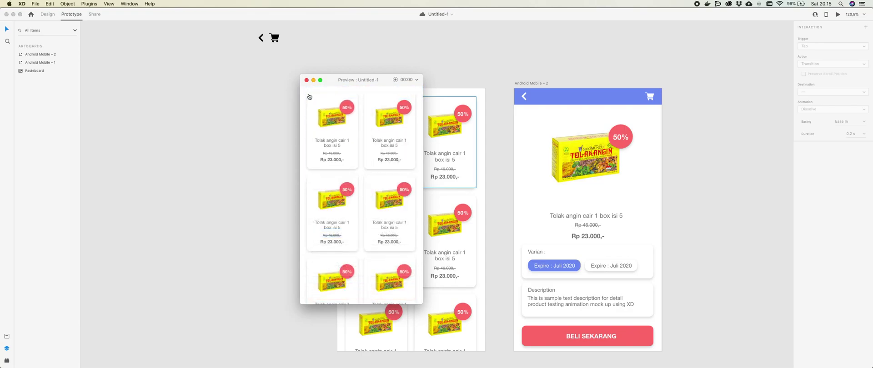
click(315, 102)
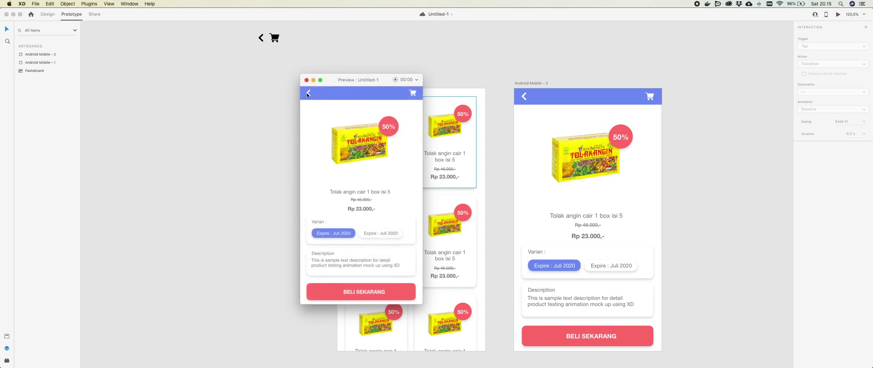
click(308, 94)
click(317, 110)
click(311, 98)
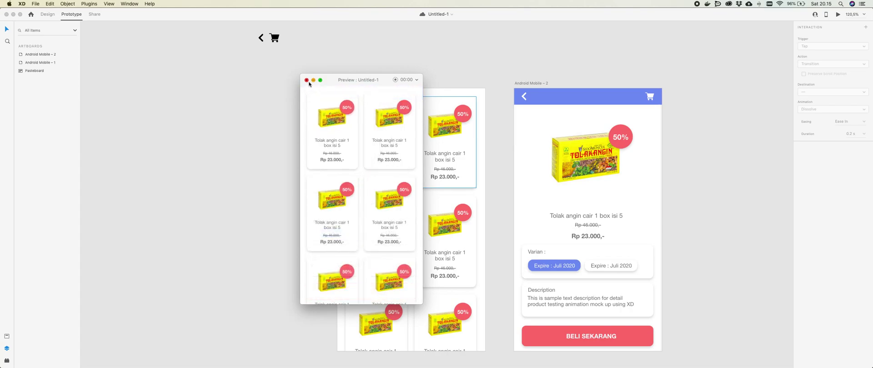
click(307, 80)
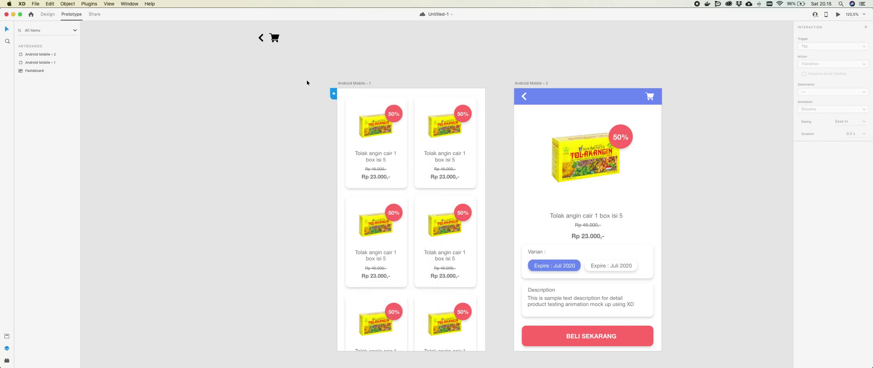
- Copy the Varian, Description and BELI SEKARANG groups from Android Mobile – 2 onto Android Mobile – 1, and save
click(642, 270)
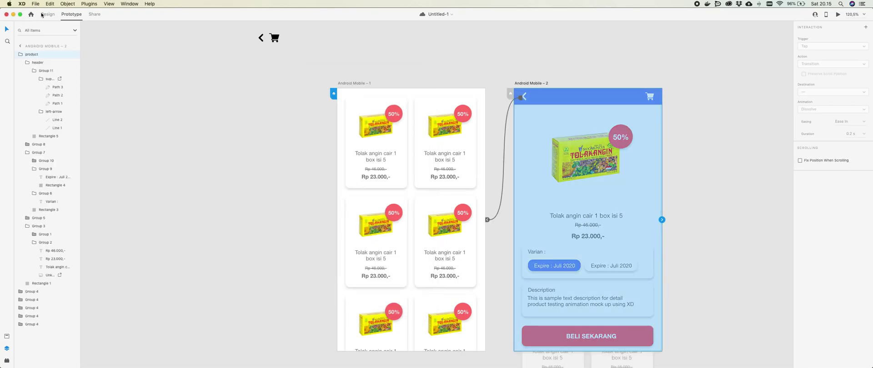
click(42, 15)
double_click(642, 266)
shift+click(643, 298)
shift+click(641, 335)
key(super+c)
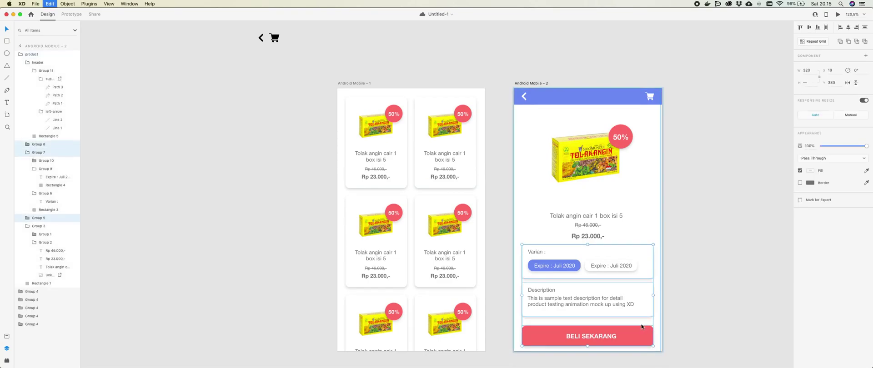
click(351, 85)
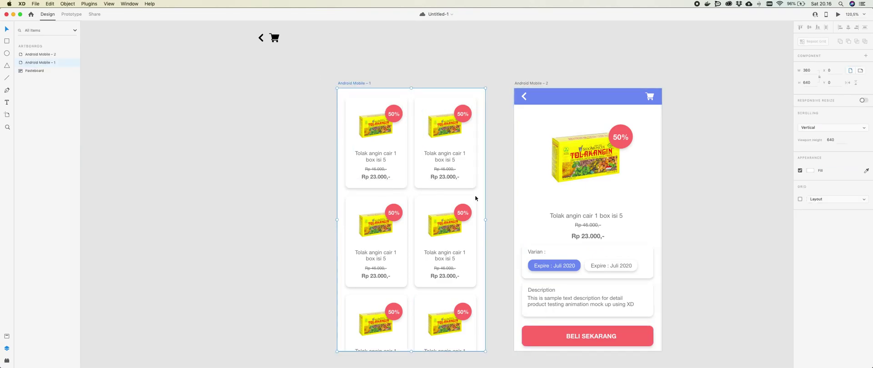
key(super+v)
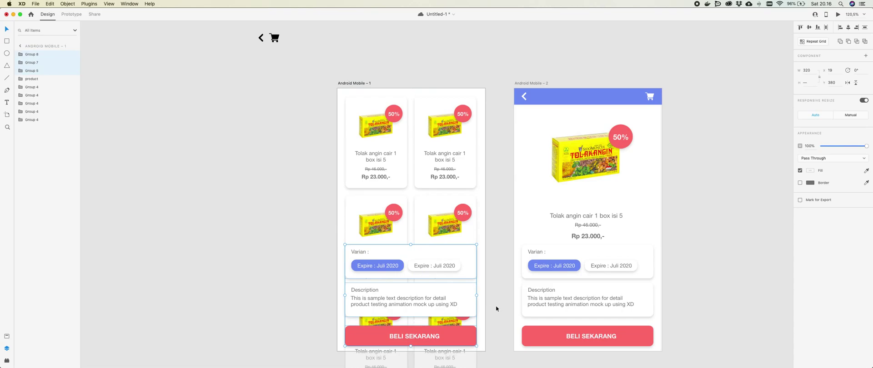
key(super+s)
- Scale the three pasted groups down to about 169 wide at X 19, Y 119, over the first product card, and save
drag(477, 347, 408, 131)
scroll(442, 313, down, 2)
scroll(421, 241, up, 1)
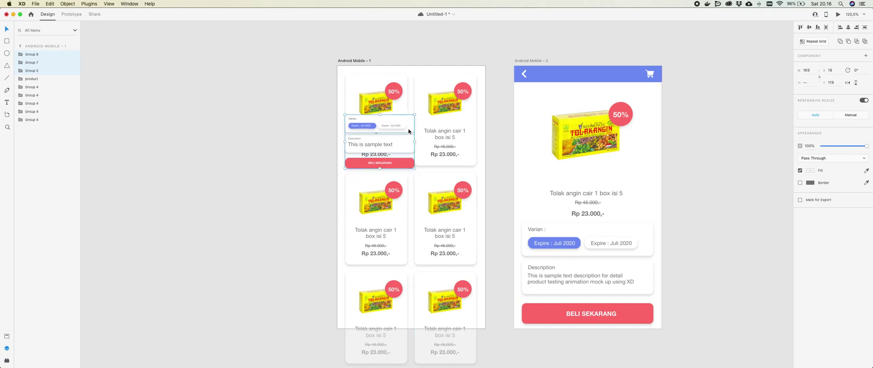
mouse_move(73, 55)
key(super+s)
- Set the opacity of the three pasted groups to 0%, hide them, and save the document
drag(866, 146, 800, 145)
click(73, 54)
click(73, 62)
click(74, 71)
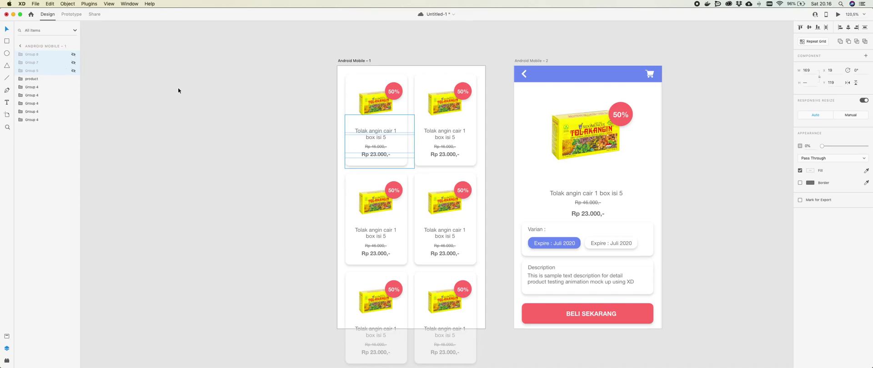
key(super+s)
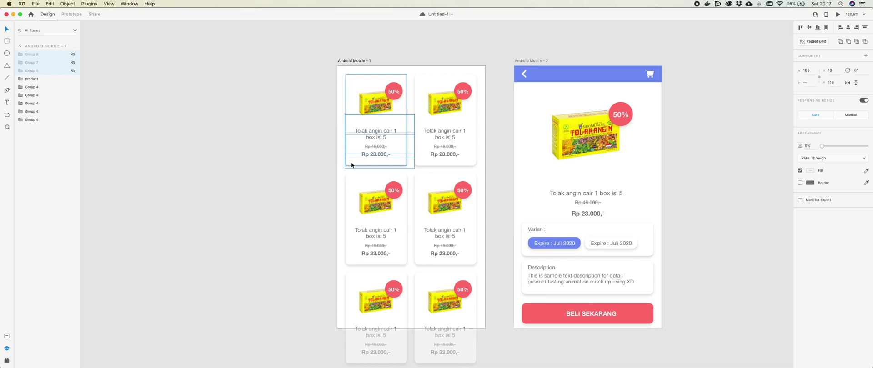
- Preview the transition from the first product card to the detail screen and back with the three copied groups hidden
click(261, 91)
click(838, 14)
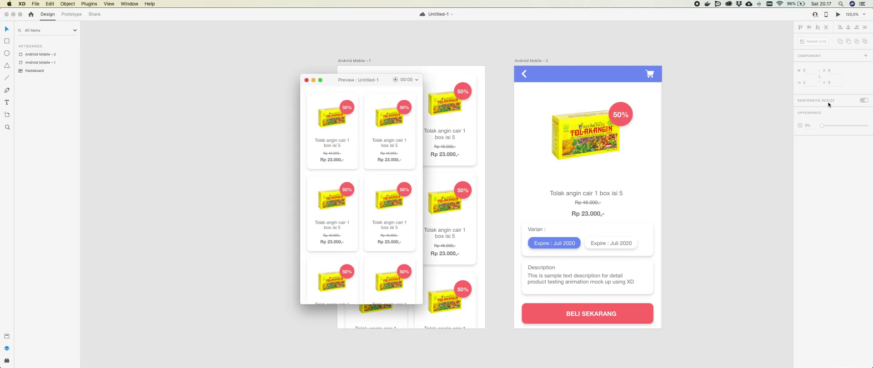
click(329, 129)
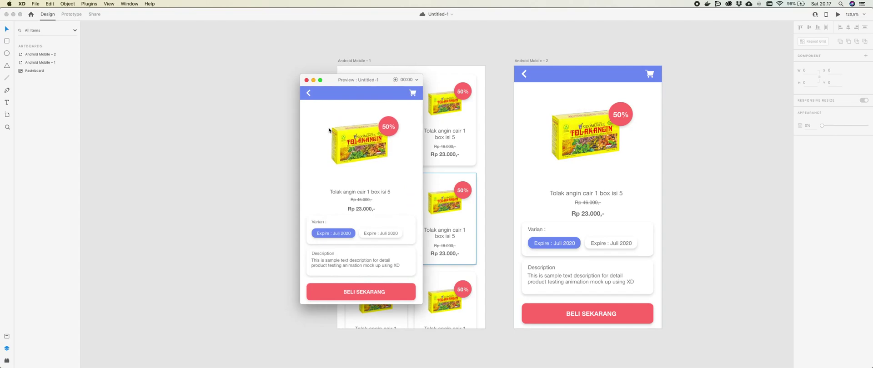
click(309, 94)
click(322, 109)
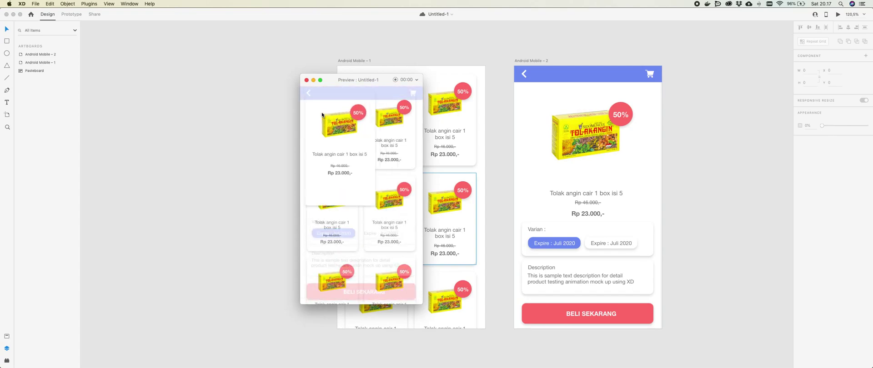
click(307, 80)
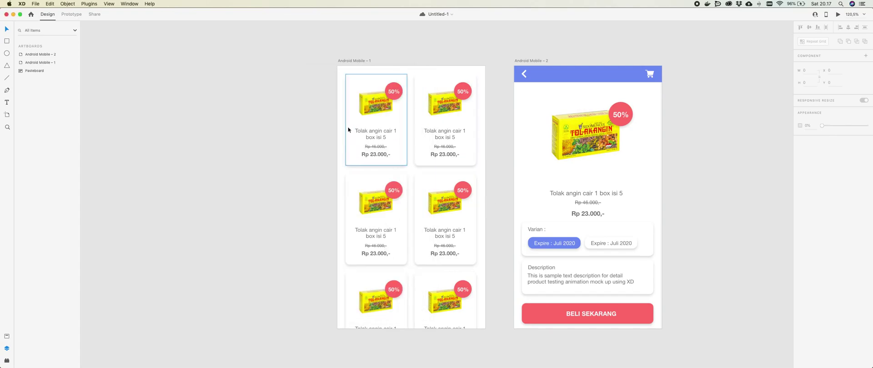
- Turn the visibility of the three hidden groups on Android Mobile – 1 back on, and clear the selection
click(358, 61)
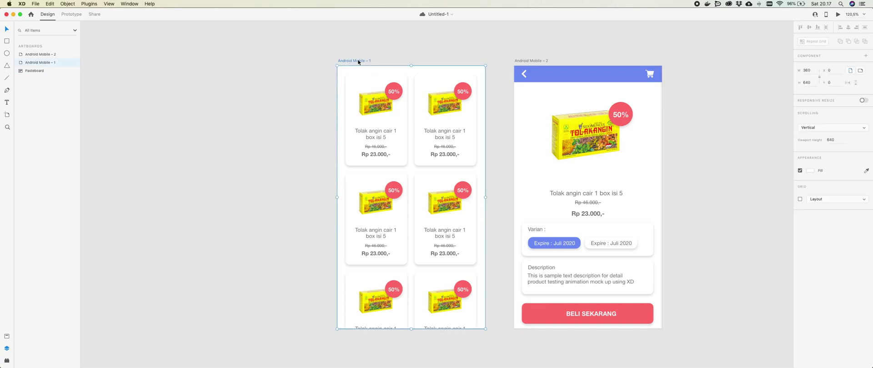
double_click(29, 63)
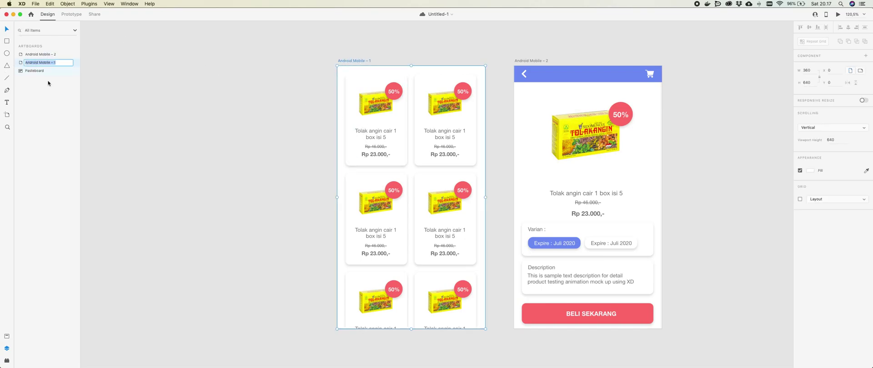
double_click(366, 117)
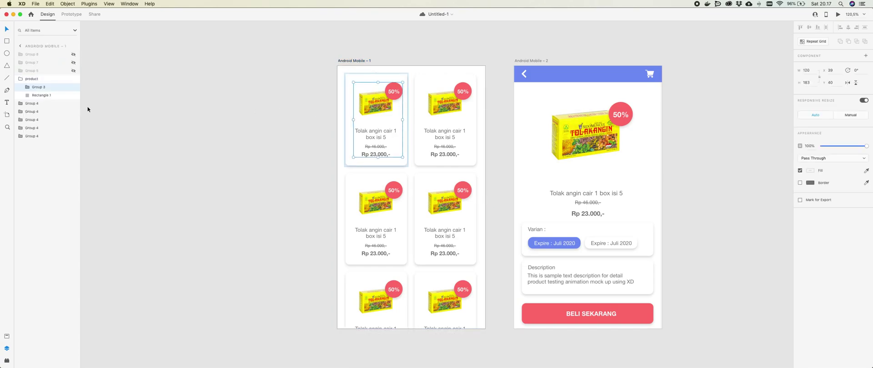
click(74, 72)
click(241, 99)
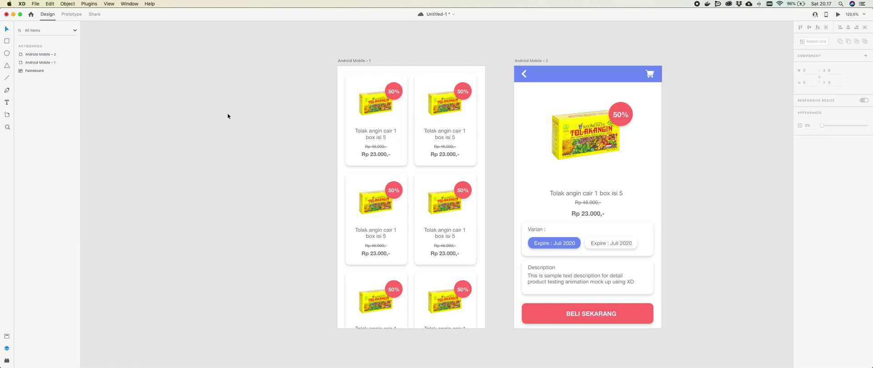
- Preview the product-to-detail transition in both directions several times with the transparent groups enabled, and close the preview
click(837, 15)
click(333, 141)
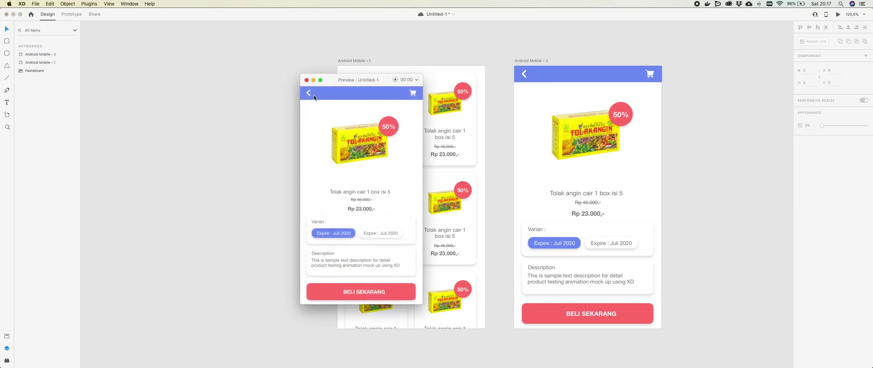
click(309, 94)
click(326, 127)
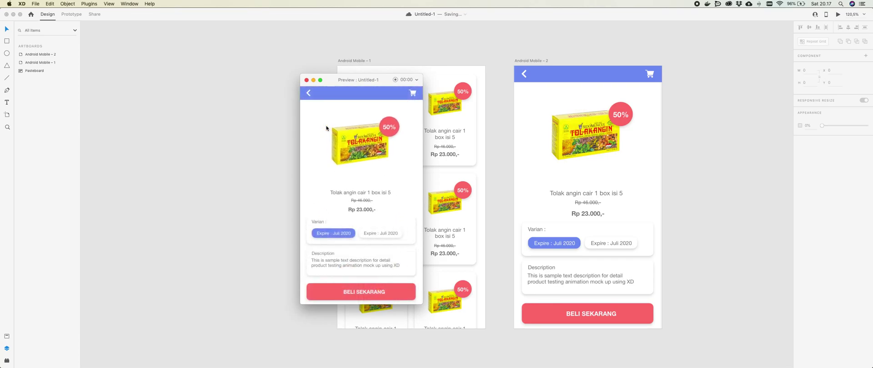
click(309, 93)
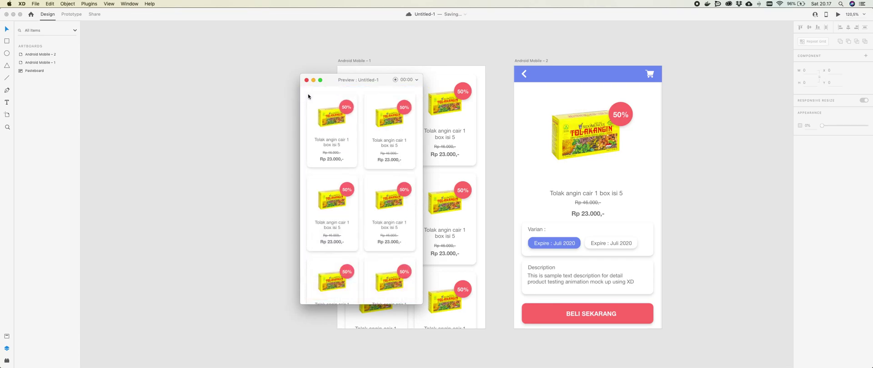
click(339, 141)
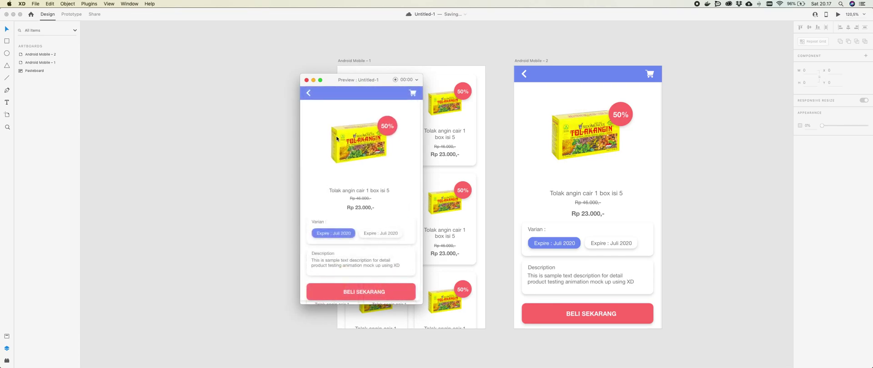
click(309, 94)
click(309, 96)
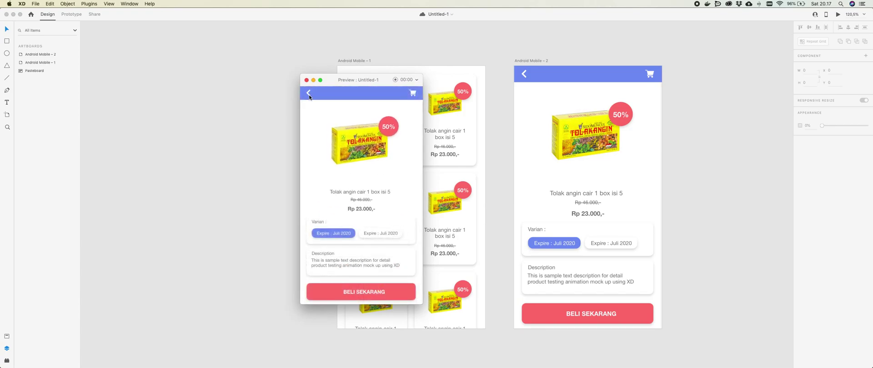
click(309, 96)
click(318, 112)
click(310, 95)
click(321, 111)
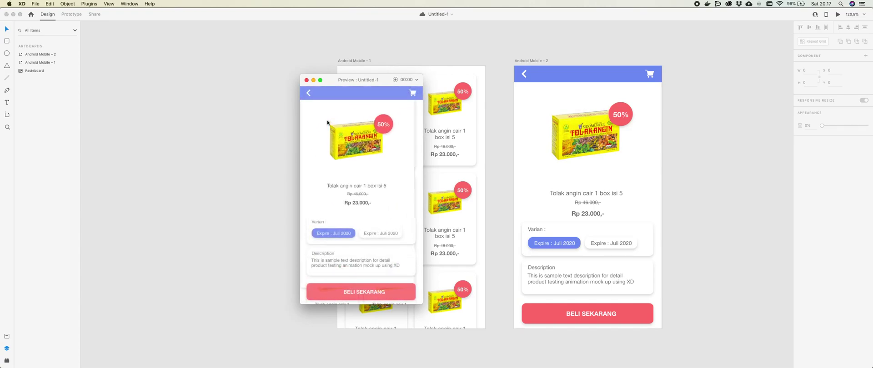
click(308, 81)
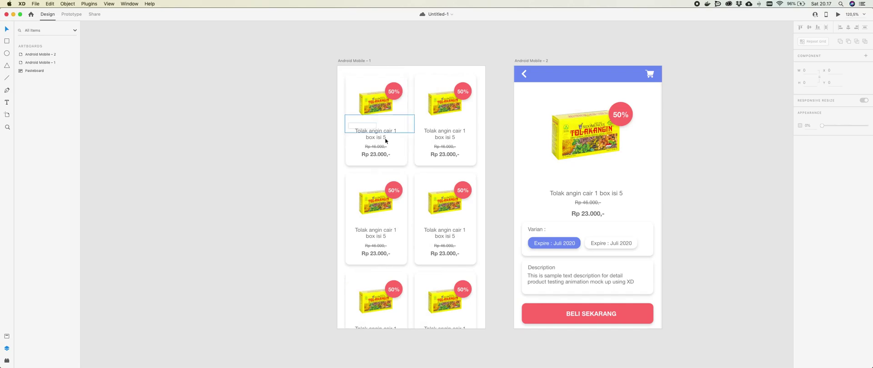
- Move the three transparent groups off the first product card to about X -167, Y -15, beside Android Mobile – 1
double_click(381, 118)
click(33, 72)
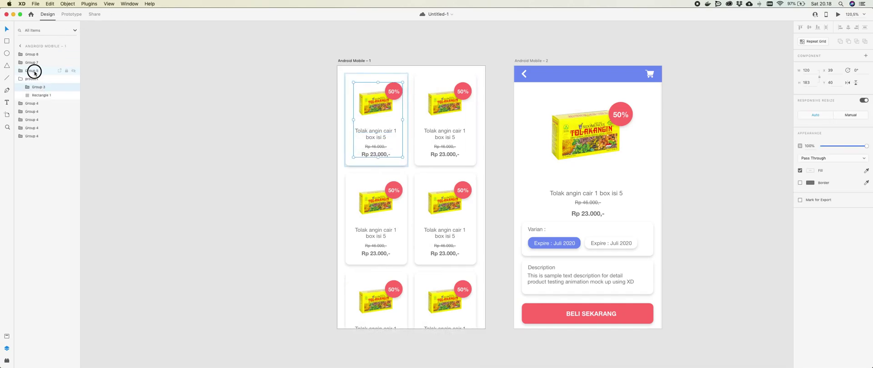
shift+click(34, 55)
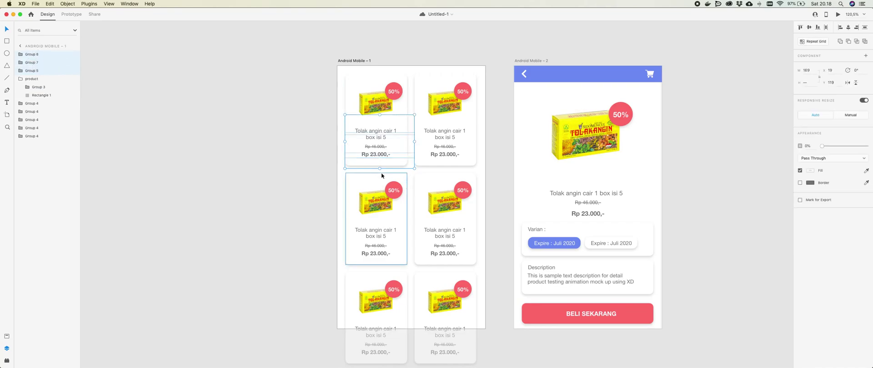
drag(371, 101, 295, 45)
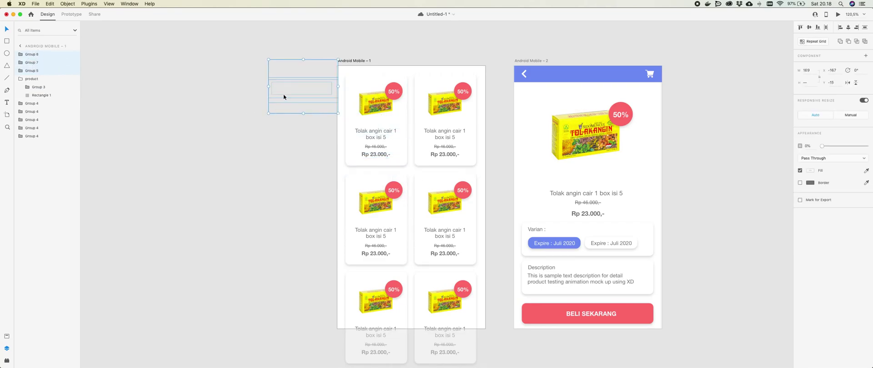
click(279, 175)
- Preview from Android Mobile – 1 how the repositioned groups animate when opening the first product and going back
click(344, 62)
click(838, 14)
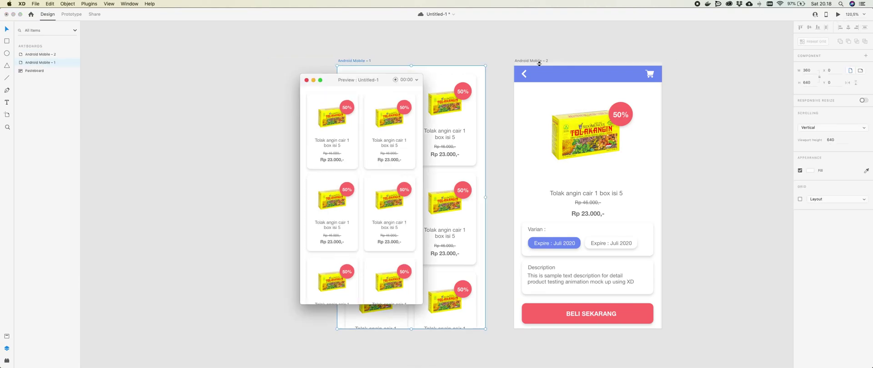
click(337, 154)
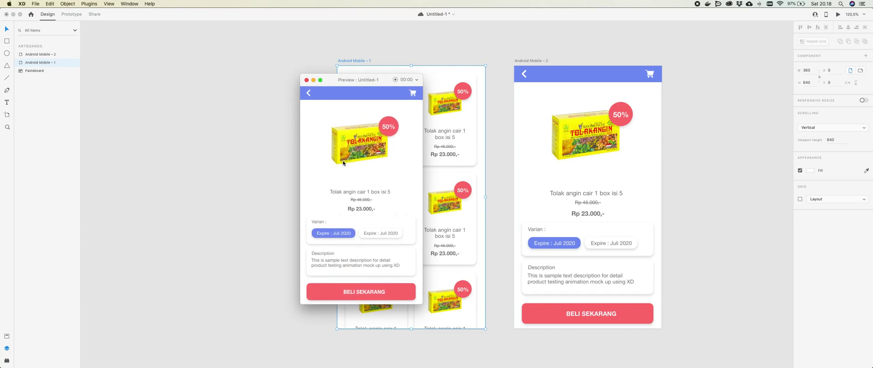
click(308, 94)
click(309, 95)
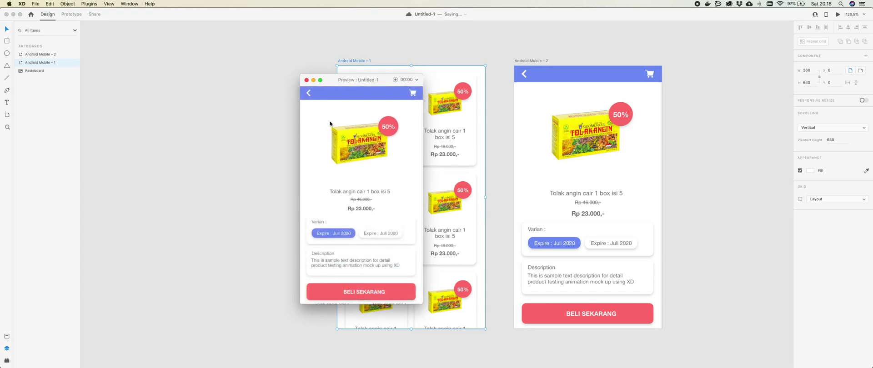
click(310, 97)
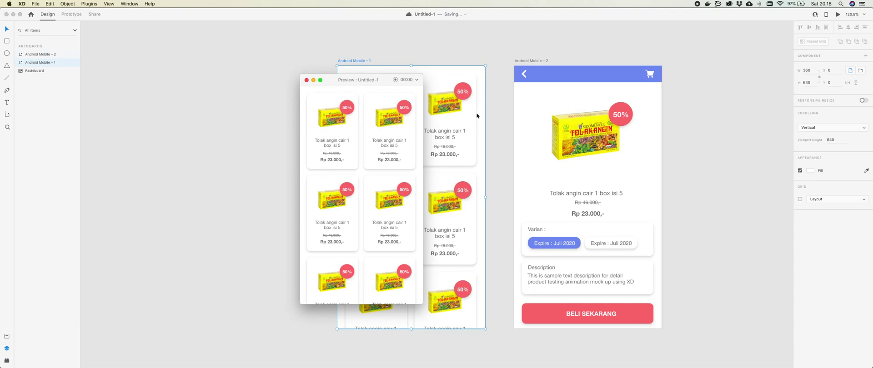
- Replay the first product's opening and return transitions repeatedly in the preview to examine the detail sections' motion, and close the preview
click(330, 120)
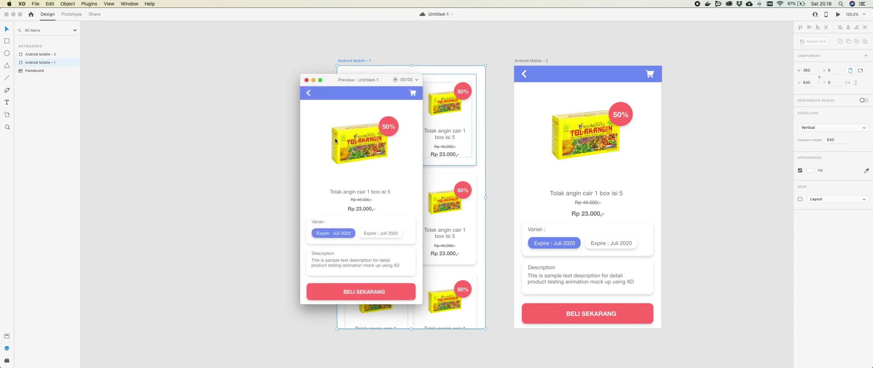
click(310, 97)
click(307, 95)
click(321, 114)
click(309, 95)
click(311, 98)
click(309, 93)
click(313, 111)
click(308, 94)
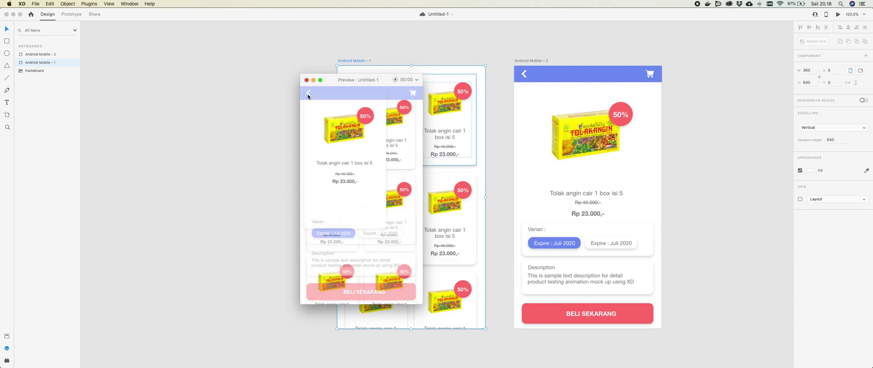
click(318, 109)
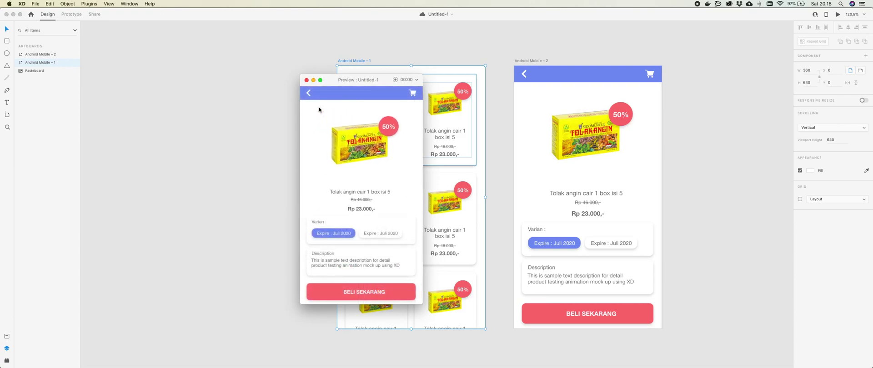
click(136, 105)
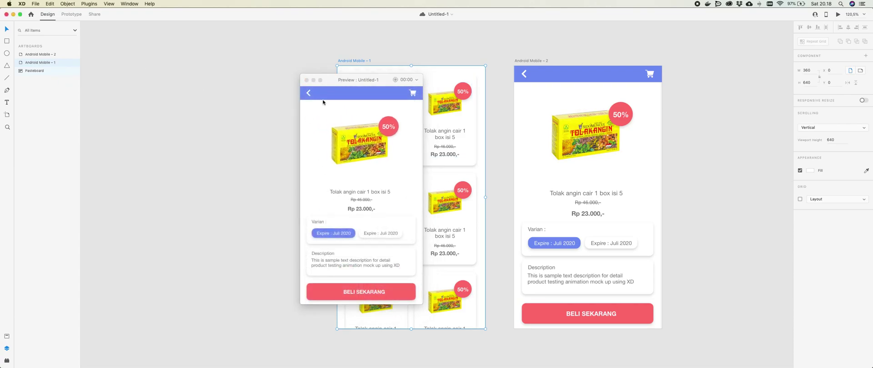
click(306, 81)
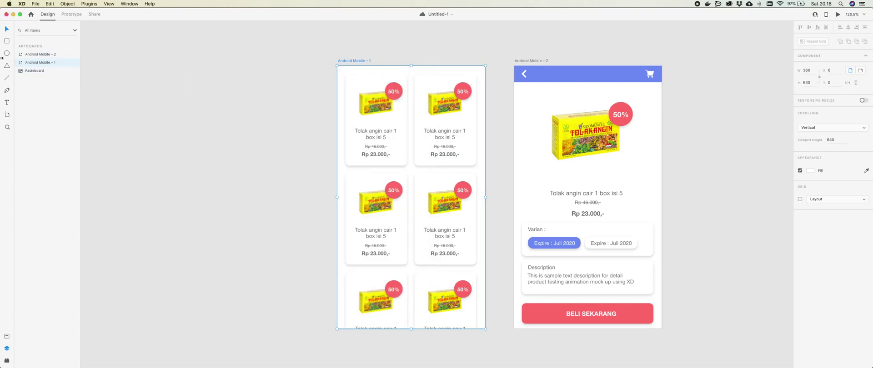
- Set the opacity of the three transparent groups beside Android Mobile – 1 to 100% and clear the selection
double_click(369, 82)
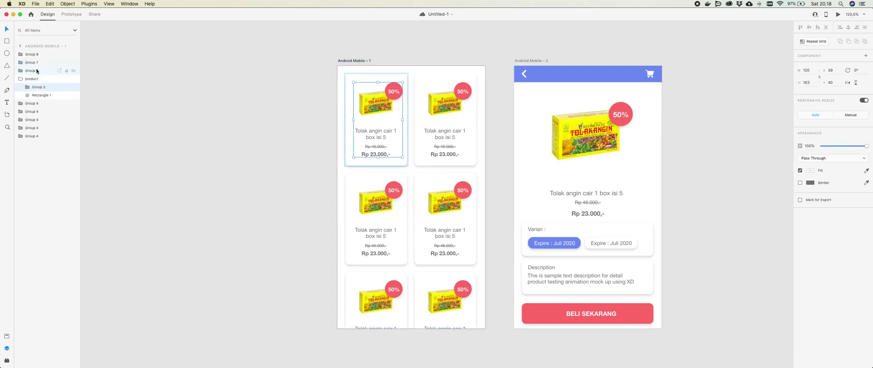
click(37, 71)
shift+click(38, 54)
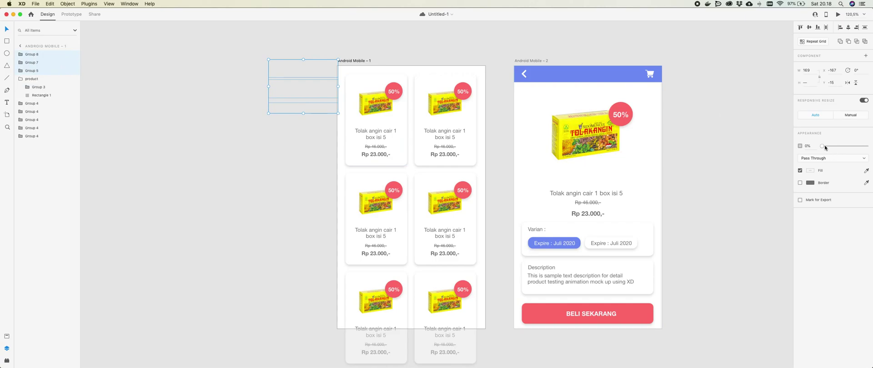
drag(825, 148, 868, 147)
key(Escape)
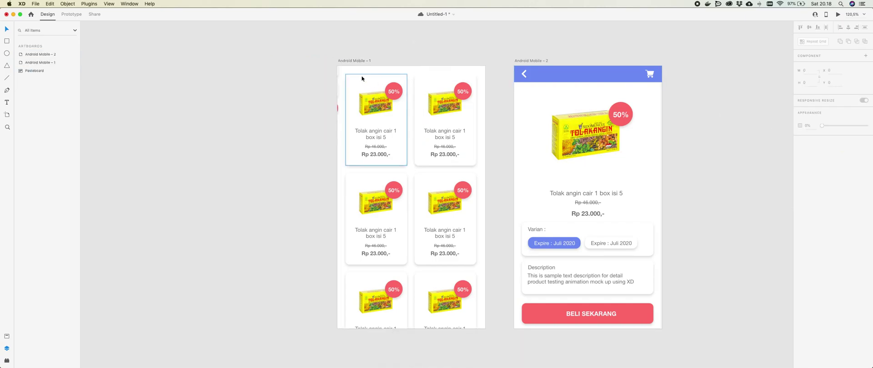
- Preview the transition to the product detail and back with the fully opaque groups beside the artboard, and close the preview
click(839, 15)
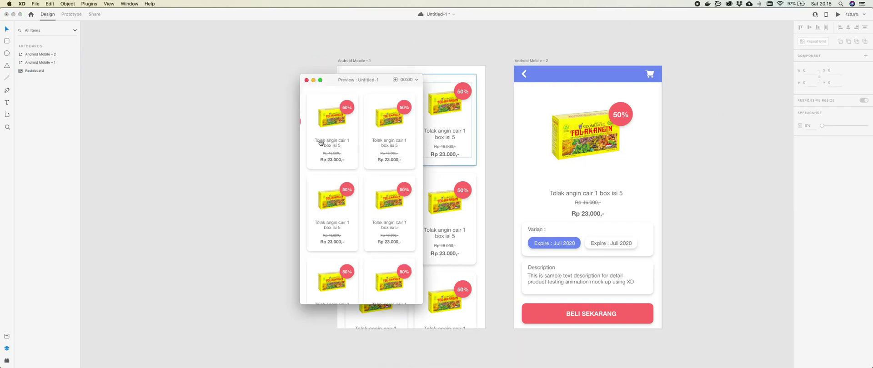
click(336, 140)
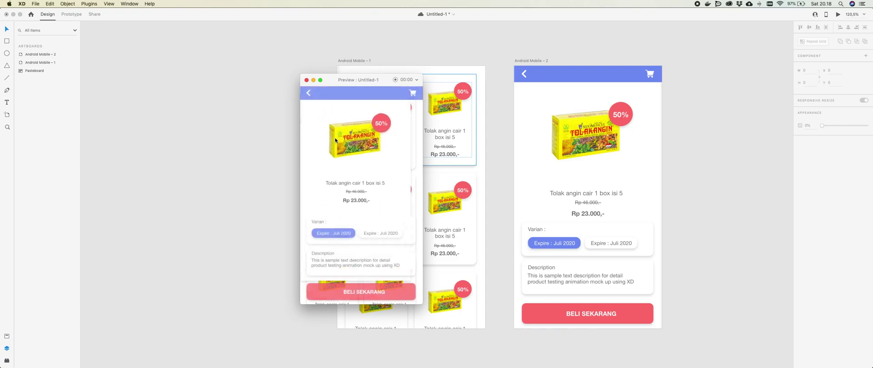
click(309, 95)
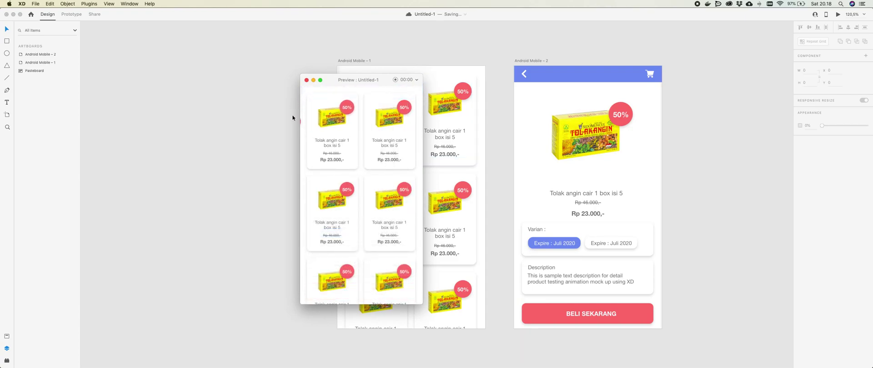
click(316, 112)
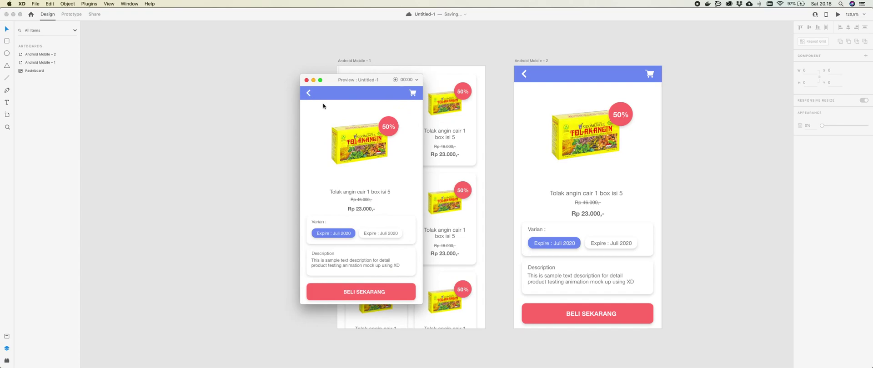
click(307, 80)
- Move the three detail groups onto the first product card at about X 20, Y 14, and clear the selection
double_click(386, 125)
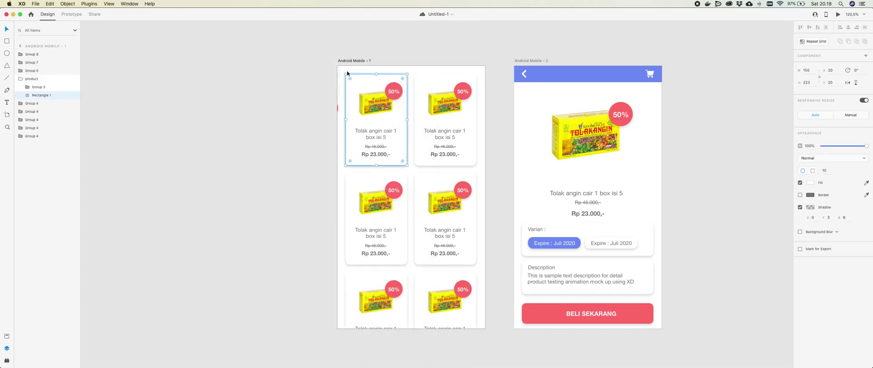
drag(269, 59, 336, 79)
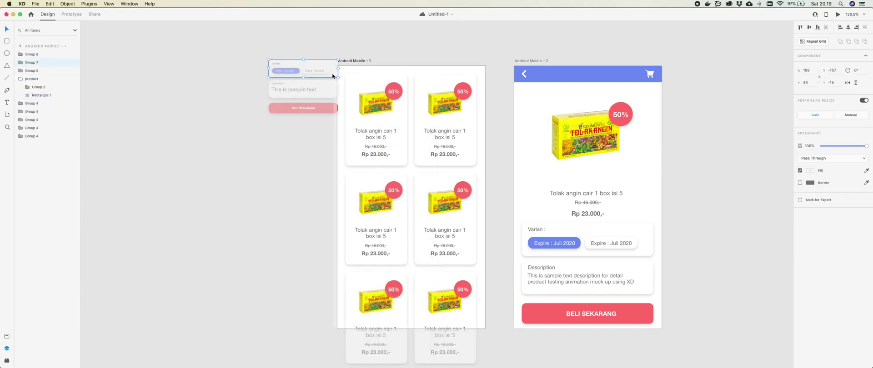
shift+click(322, 106)
drag(326, 64, 403, 75)
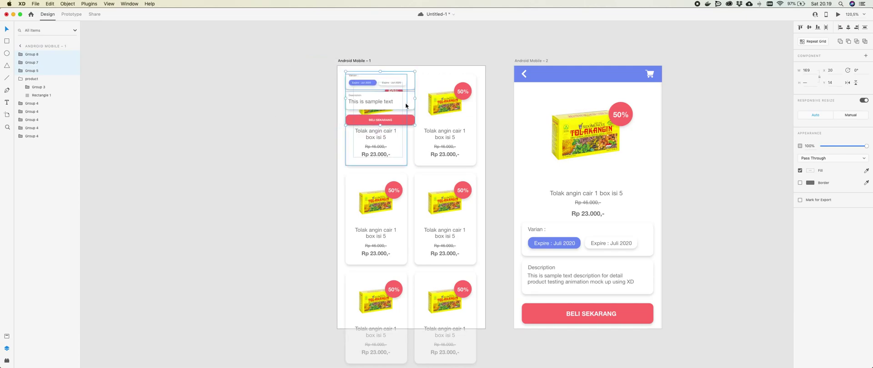
click(689, 81)
- Preview how the detail groups placed over the first product card animate to the detail screen and back, and close the preview
click(836, 16)
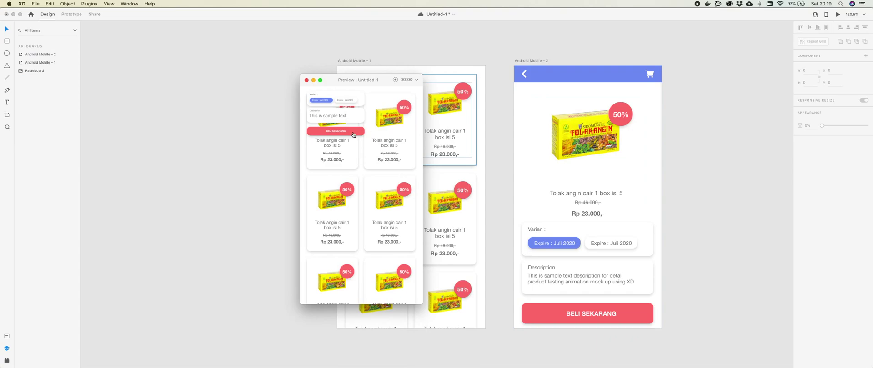
click(333, 157)
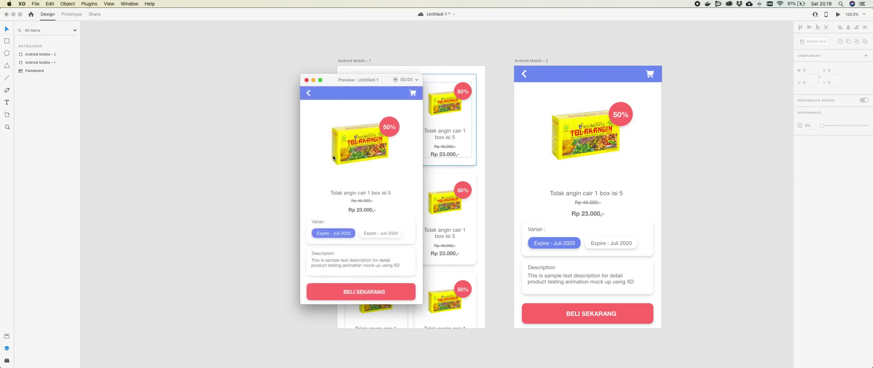
click(308, 95)
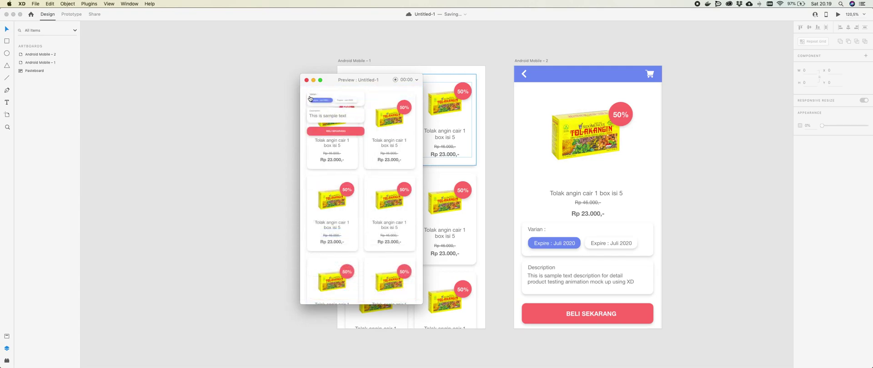
click(330, 142)
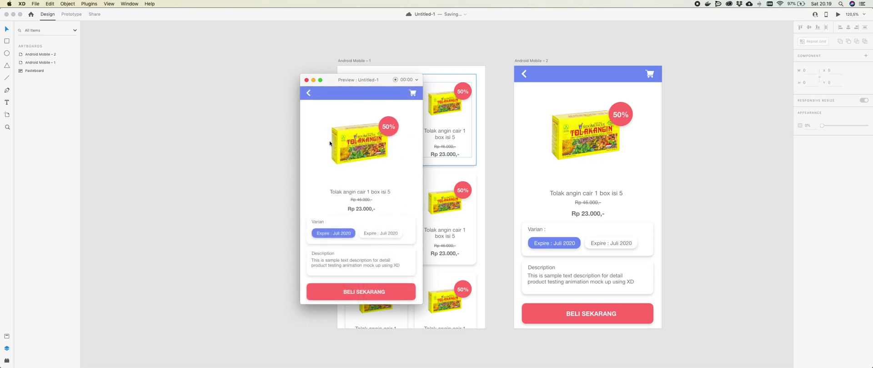
click(307, 81)
- Delete the Varian, Description and BELI SEKARANG groups from Android Mobile – 1
click(400, 101)
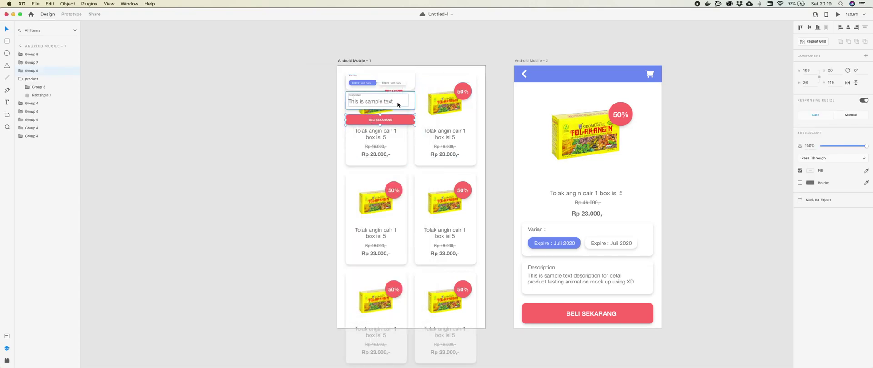
shift+click(405, 87)
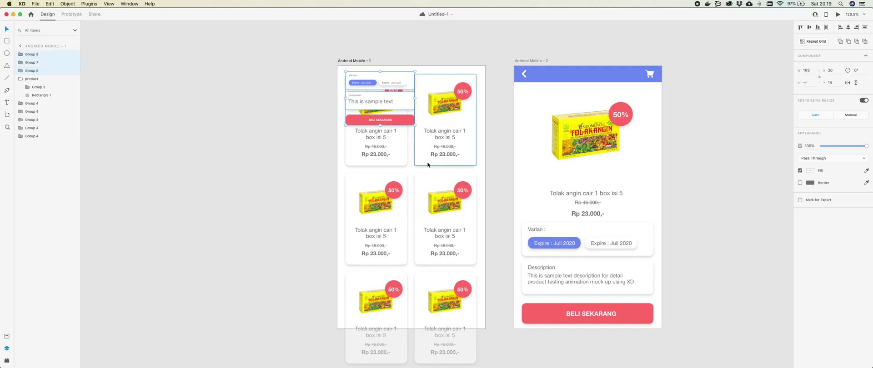
key(Delete)
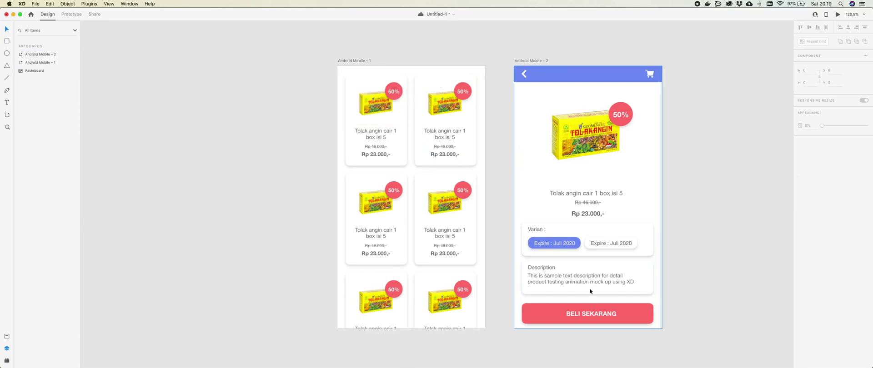
- Copy the Varian, Description and BELI SEKARANG groups inside the product group of Android Mobile – 2
click(552, 230)
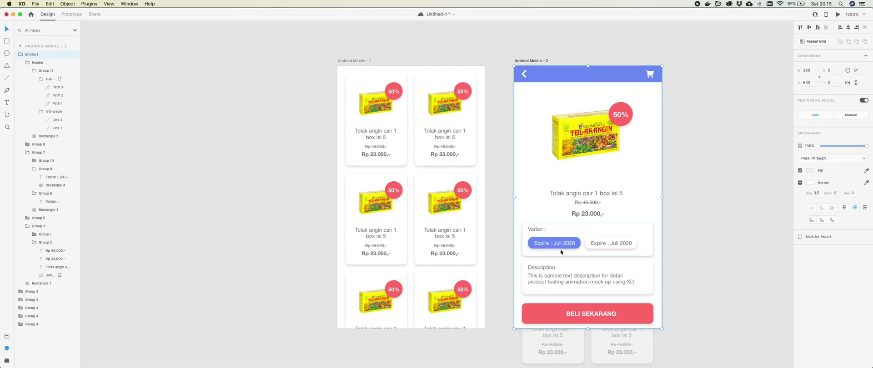
double_click(585, 228)
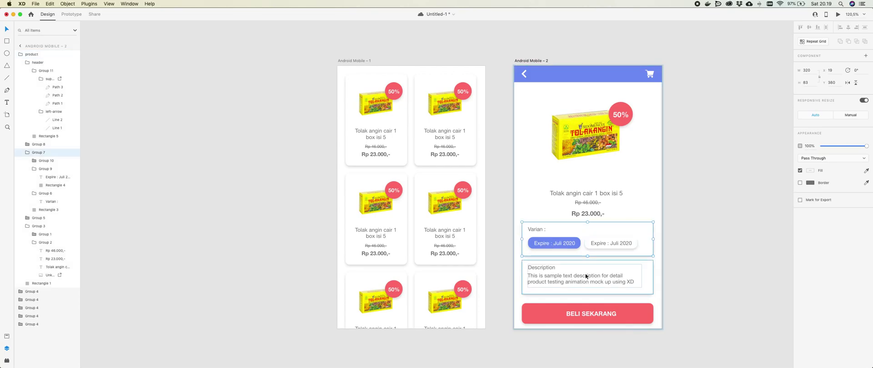
shift+click(586, 276)
shift+click(584, 312)
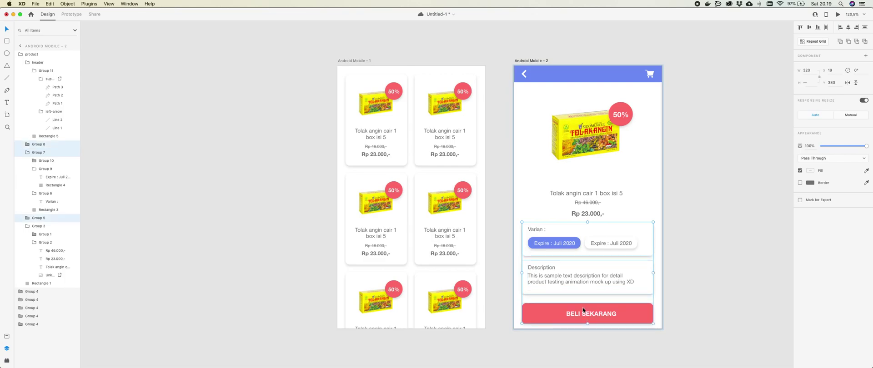
- Paste the three copied detail groups into Android Mobile – 1 and nest them inside the first card's product group, above Group 3
click(389, 123)
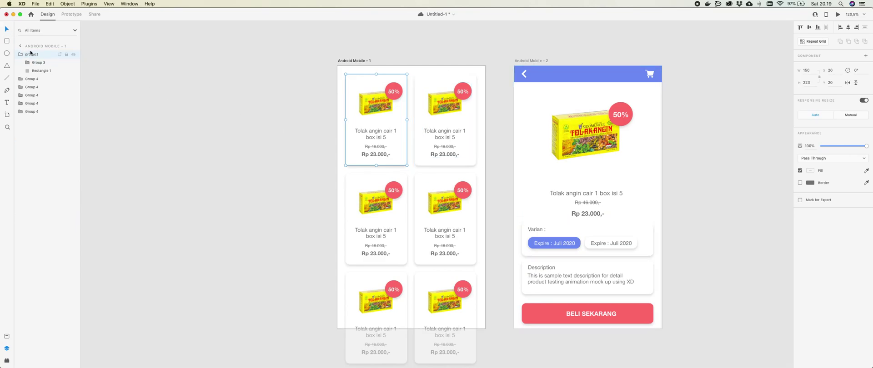
click(544, 229)
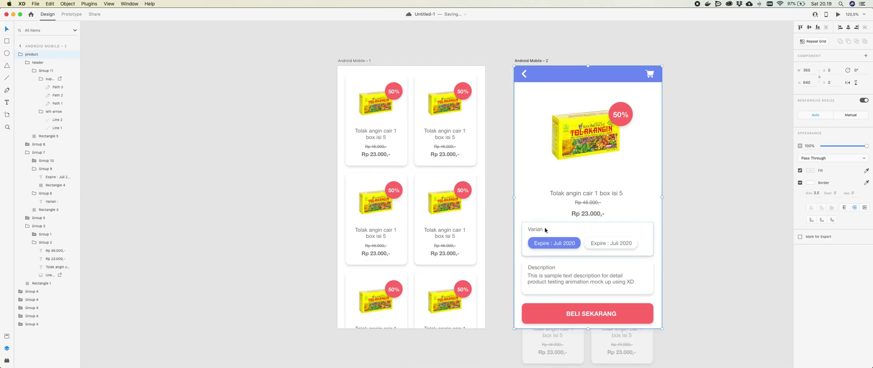
double_click(554, 233)
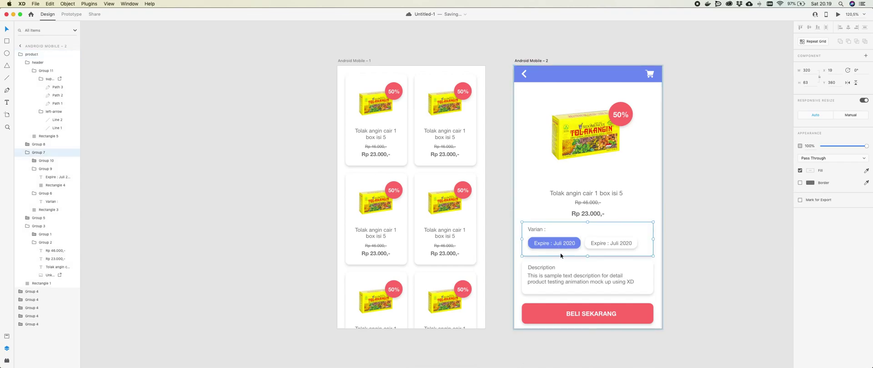
click(254, 73)
click(378, 122)
double_click(356, 132)
click(39, 55)
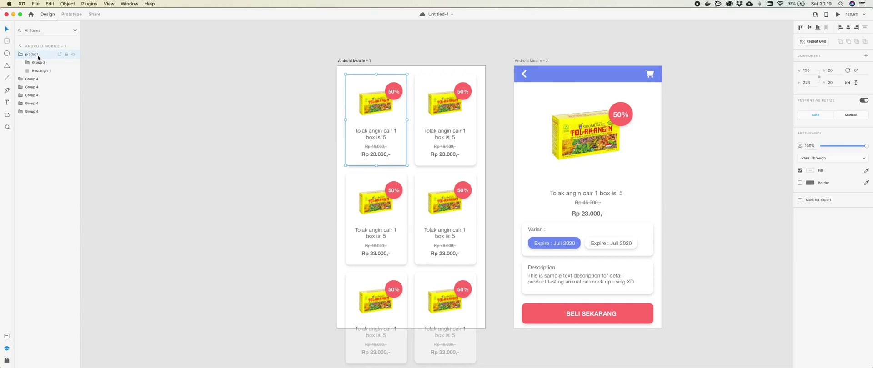
key(super+v)
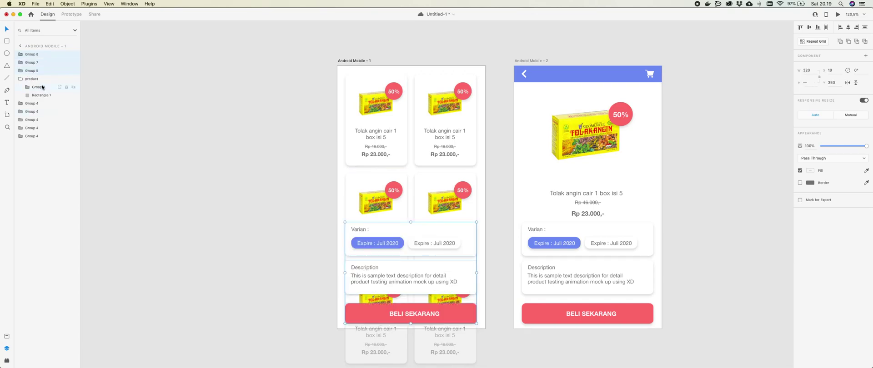
drag(24, 71, 29, 83)
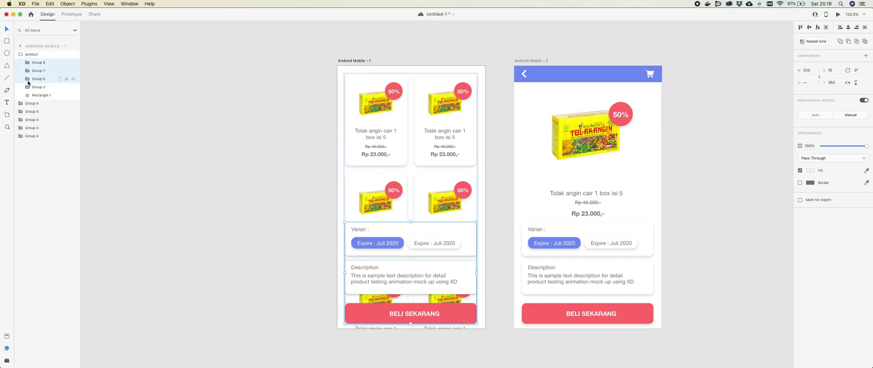
- Collapse the Varian group (Group 7) in the layer hierarchy of Android Mobile – 2 and save the document
click(552, 194)
click(548, 253)
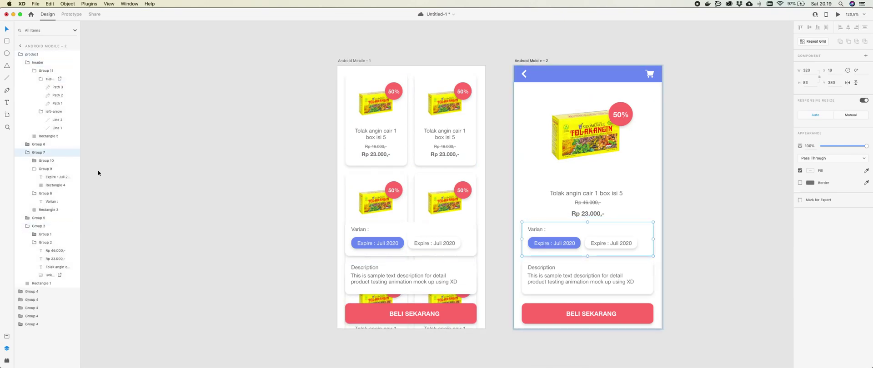
click(26, 152)
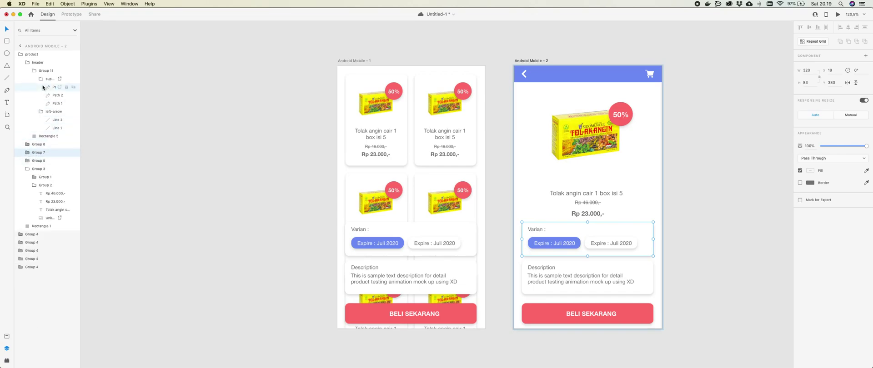
key(super+s)
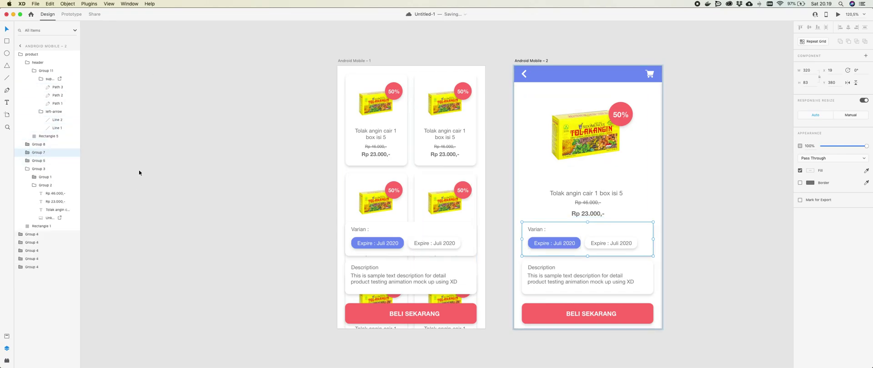
click(392, 121)
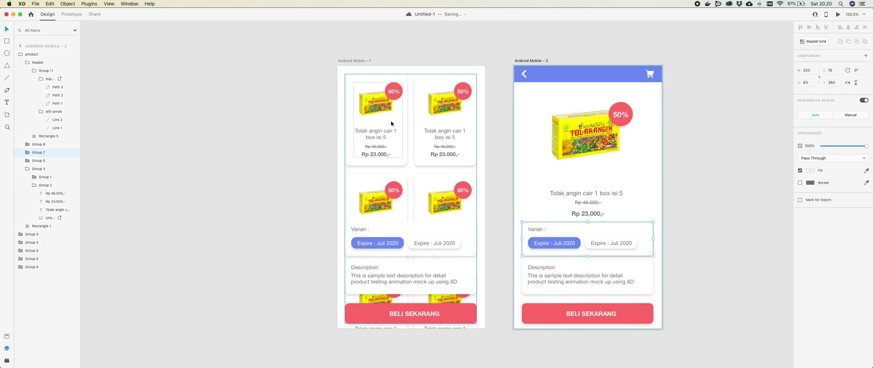
- Move the Varian, Description and BELI SEKARANG groups of Android Mobile – 1 over the first product card, at X -150, Y 0, and set their opacity to 0%
double_click(407, 233)
shift+click(414, 275)
shift+click(418, 313)
drag(421, 238, 351, 77)
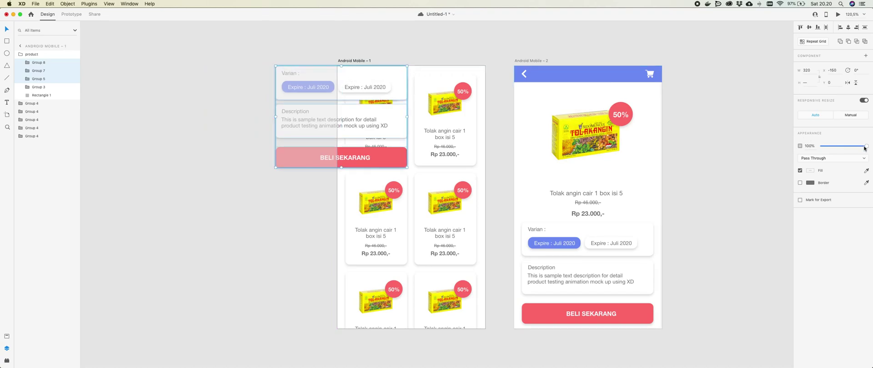
drag(863, 147, 800, 147)
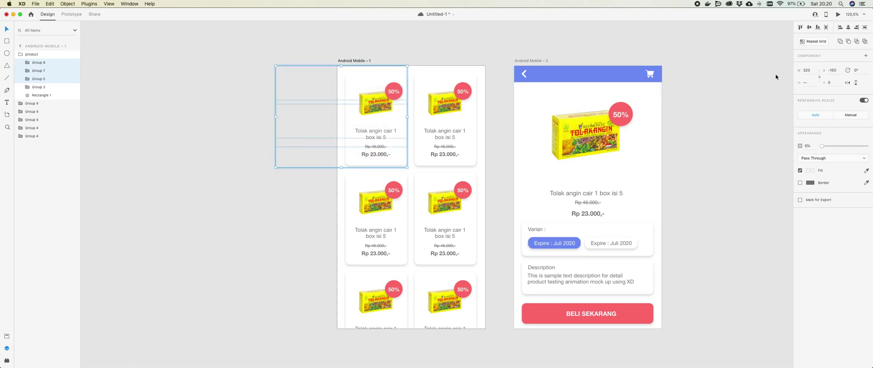
- Preview the prototype and test the transition from the first product card to the detail screen, back to the grid and into the detail again
click(838, 14)
click(334, 149)
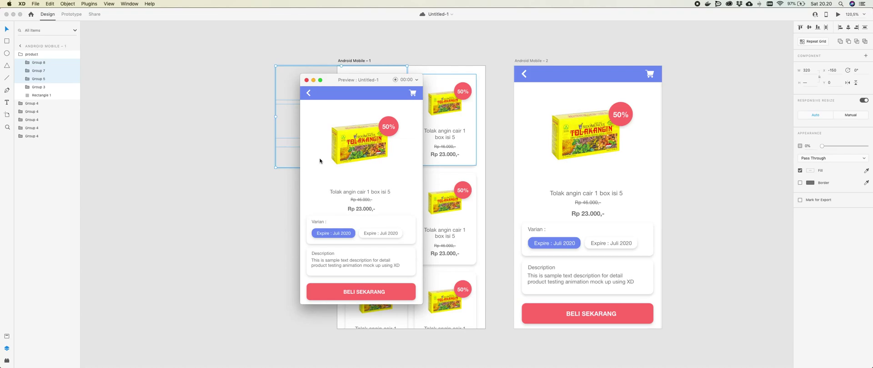
click(309, 96)
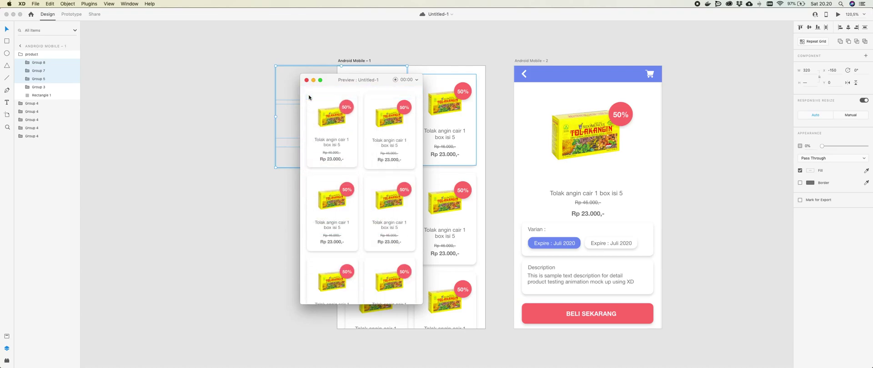
click(321, 116)
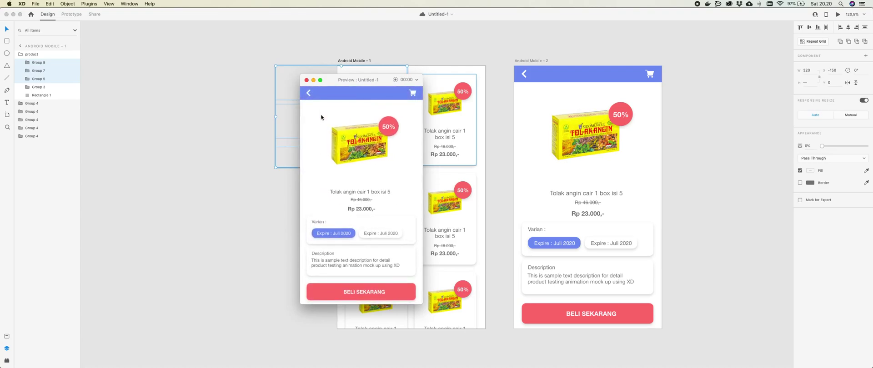
- Collapse the product group in the layer hierarchy of Android Mobile – 1
click(21, 55)
click(21, 55)
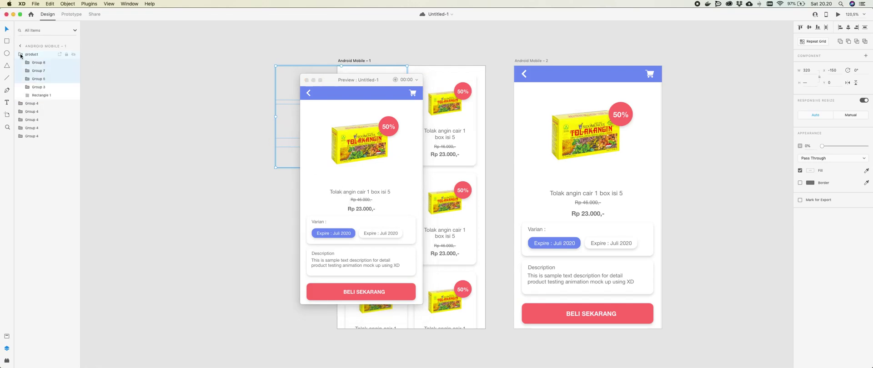
click(20, 55)
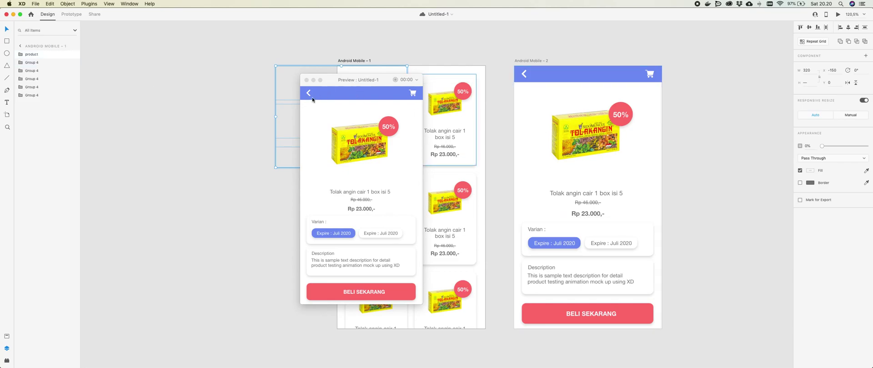
- Place the preview window beside Android Mobile – 1 and replay the transitions back to the product grid and into the first card's detail screen
drag(389, 79, 283, 76)
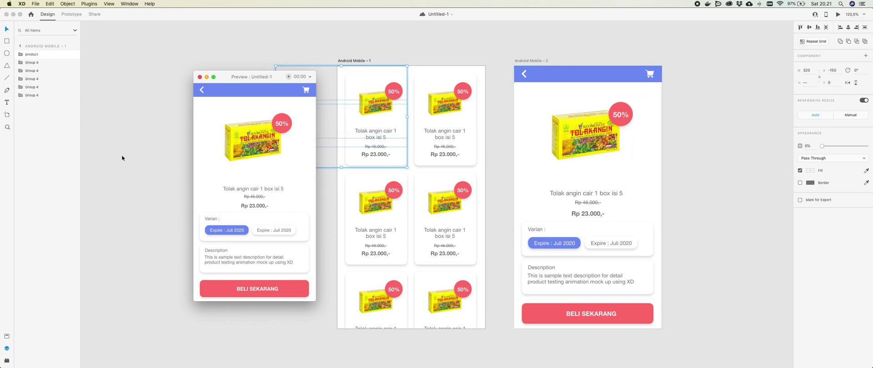
click(202, 90)
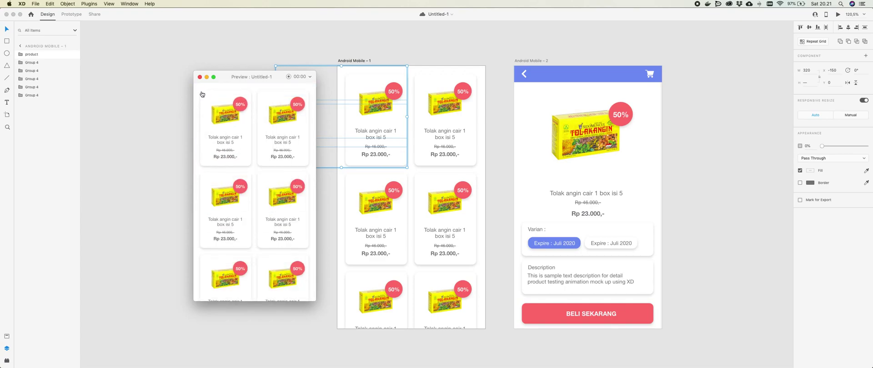
drag(280, 78, 279, 70)
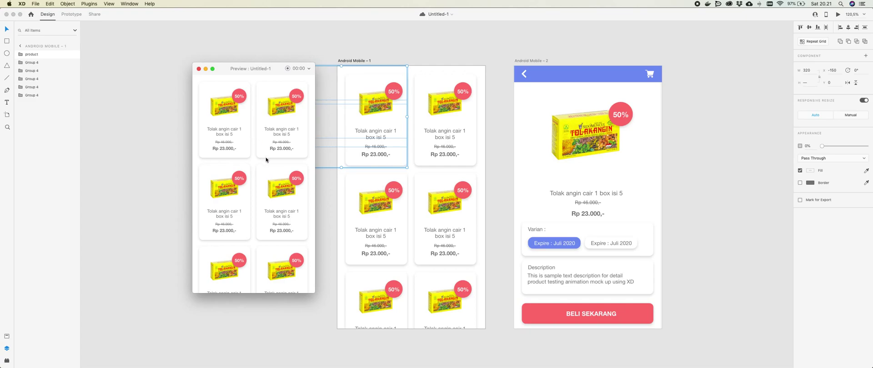
click(235, 123)
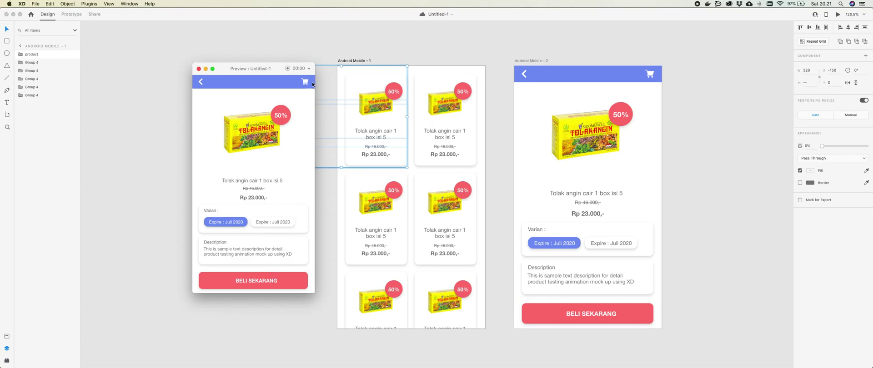
drag(274, 68, 283, 65)
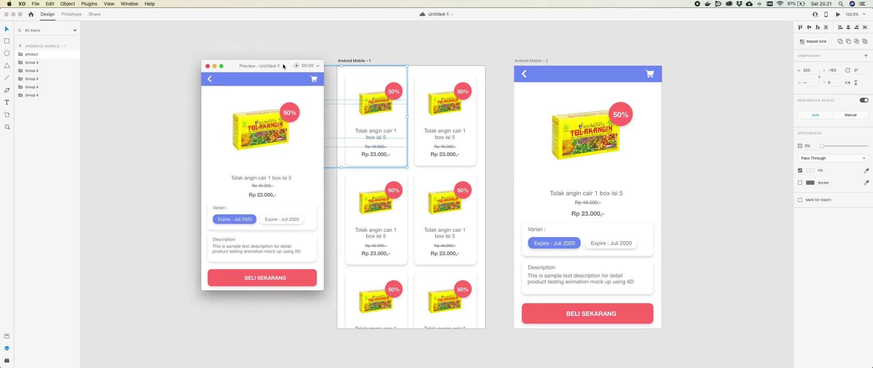